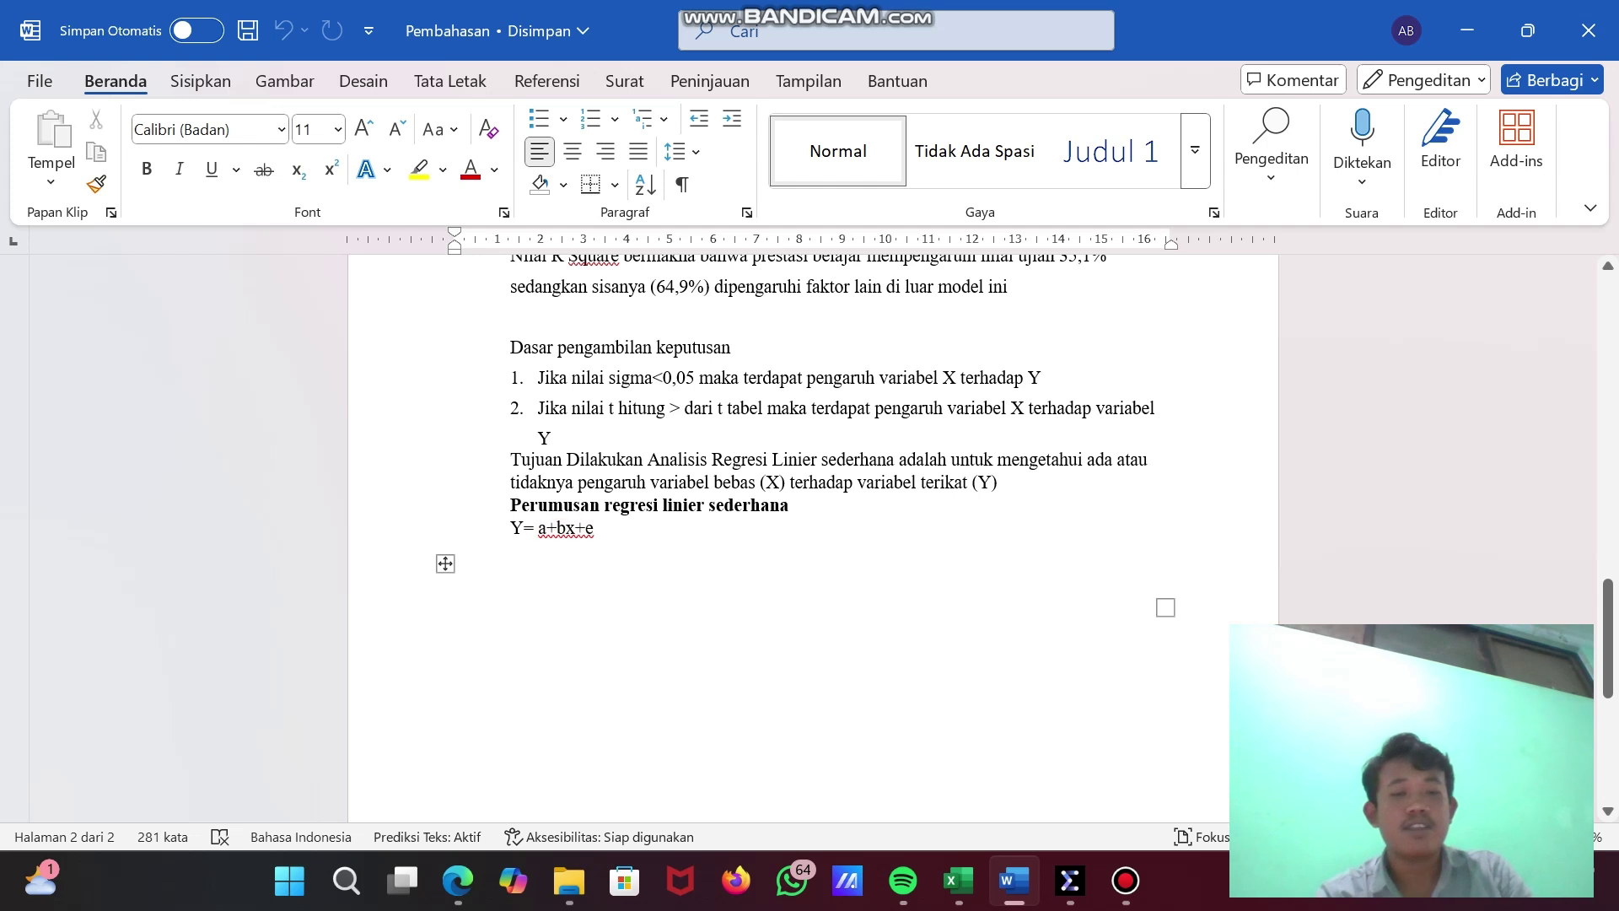
Step: Review the regression notes, switch to the Excel workbook and look through the Prestasi Belajar (X) and Nilai Ujian (Y) data
{"action": "scroll", "coordinate": [810, 472], "scroll_direction": "up", "scroll_amount": 1}
{"action": "scroll", "coordinate": [809, 472], "scroll_direction": "up", "scroll_amount": 1}
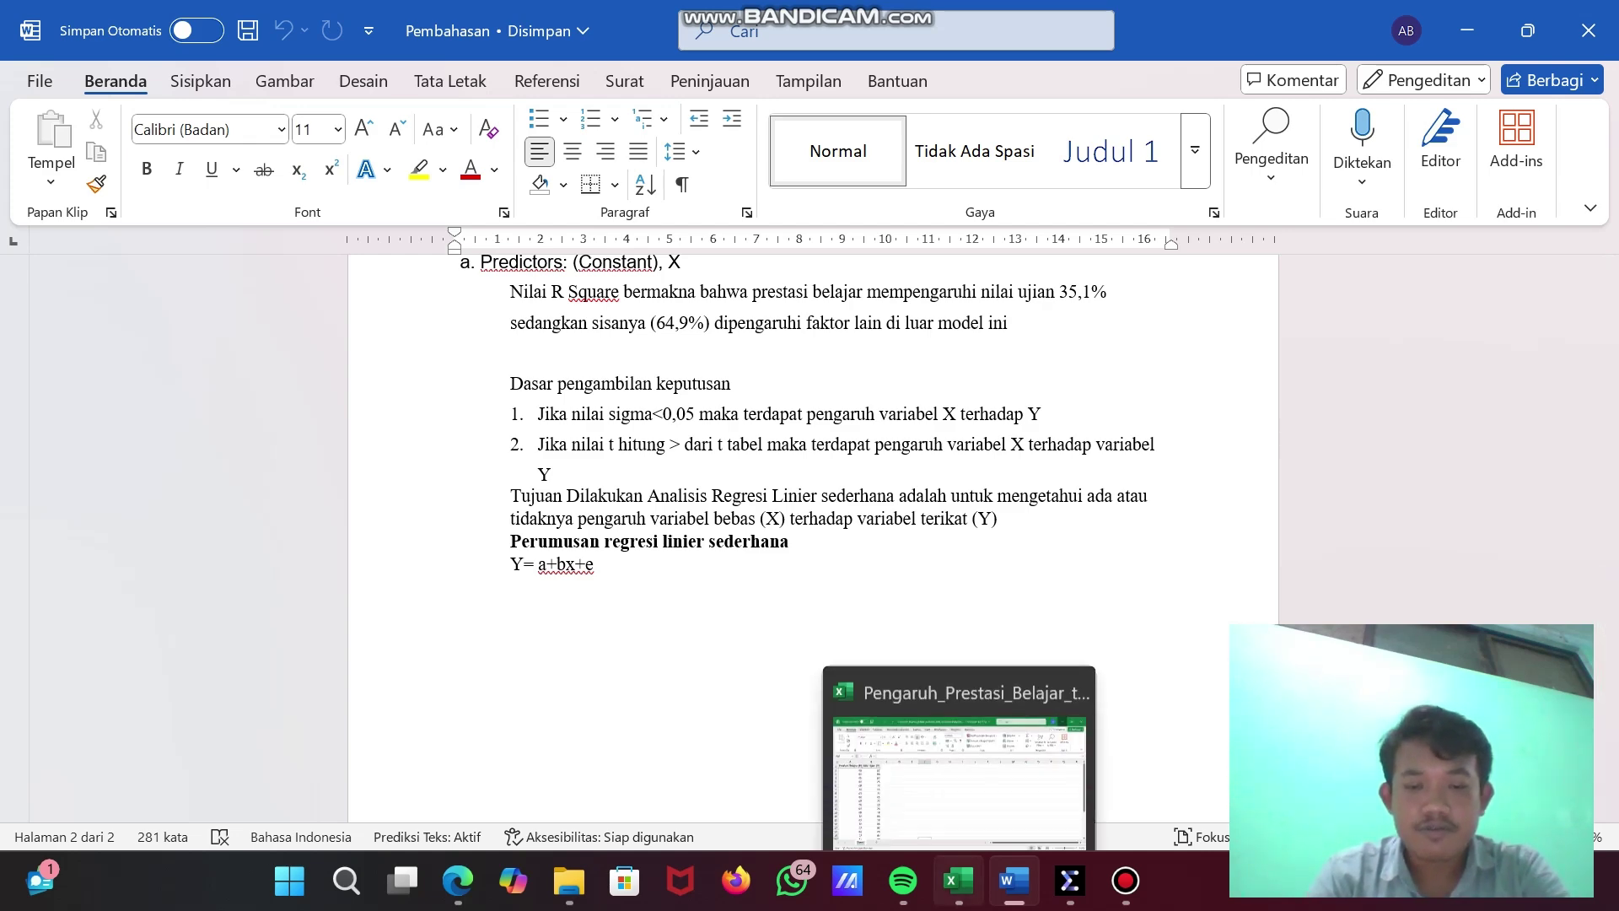
{"action": "left_click", "coordinate": [958, 880]}
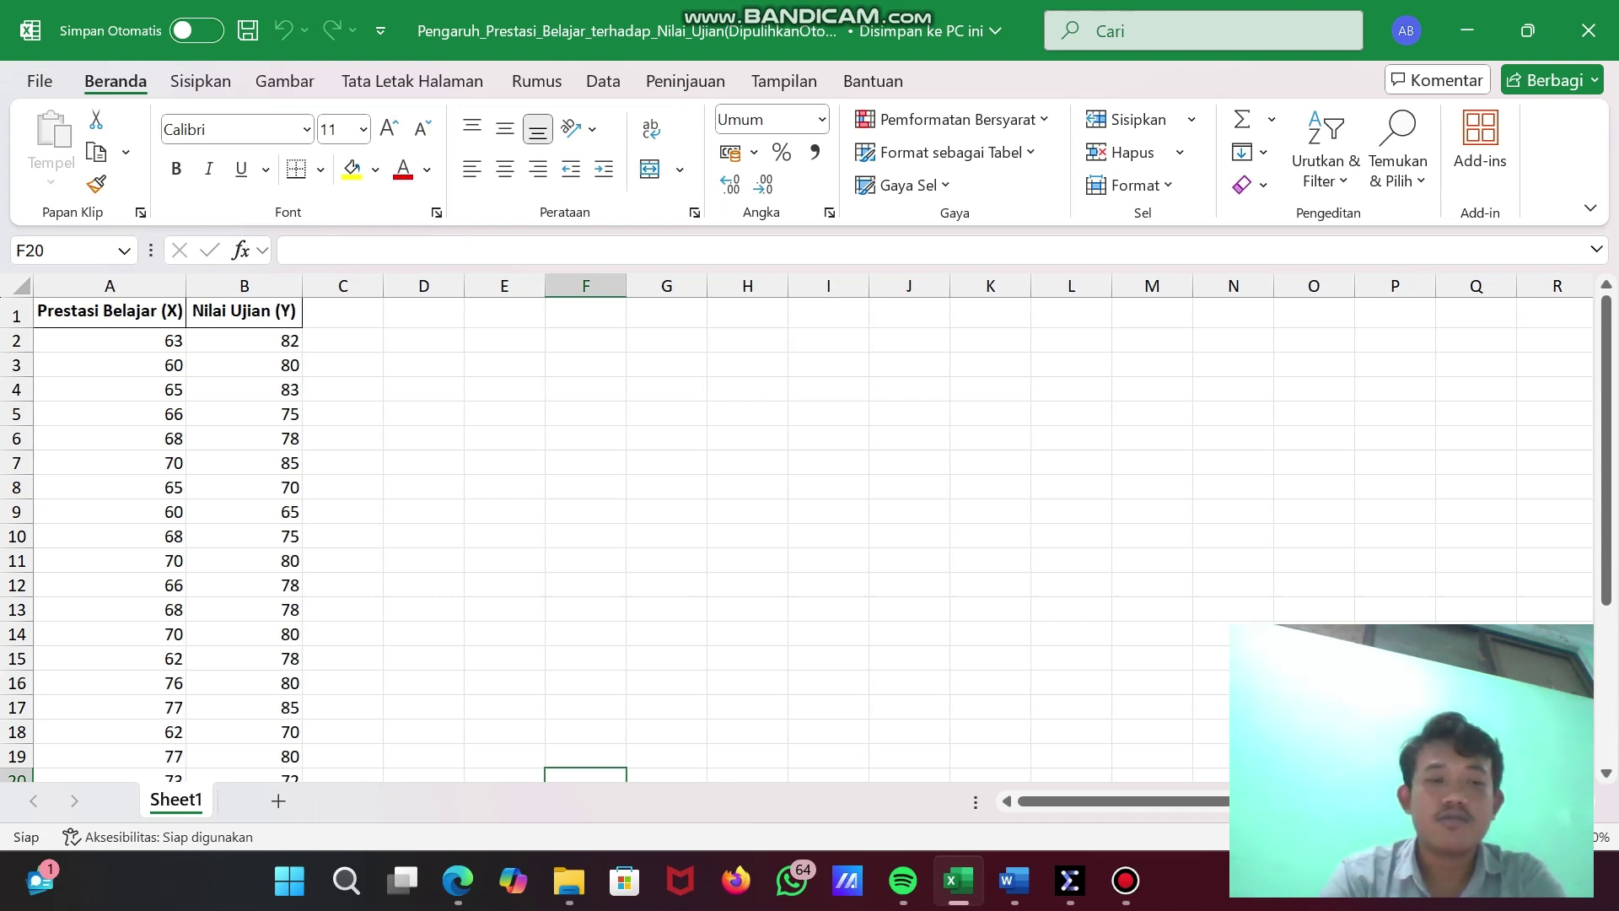
{"action": "scroll", "coordinate": [796, 527], "scroll_direction": "down", "scroll_amount": 4}
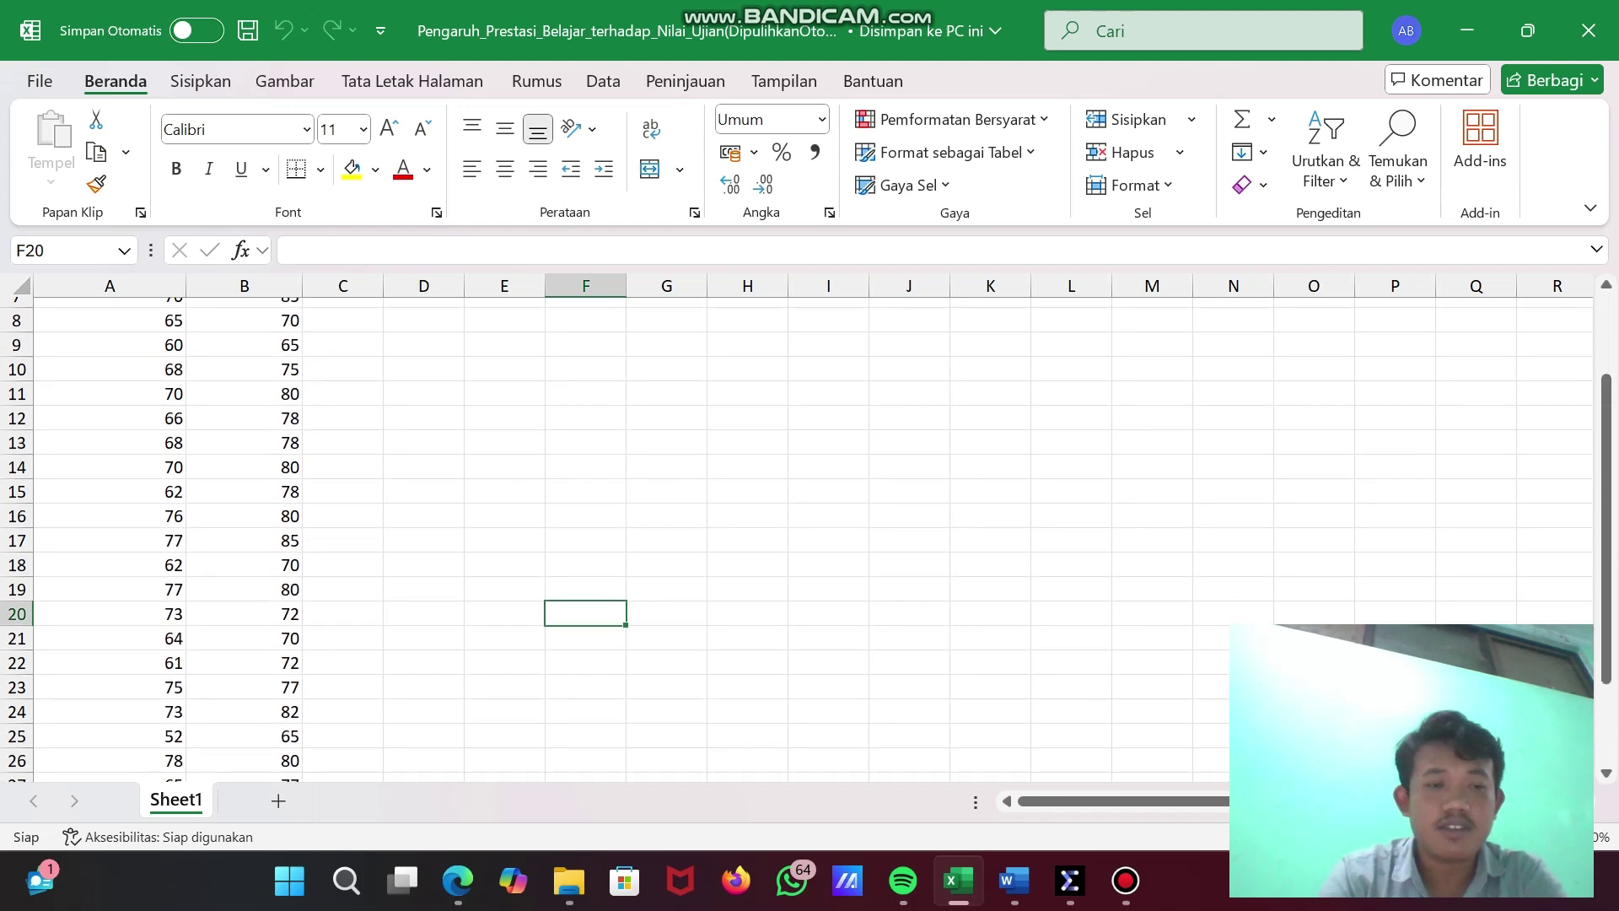
{"action": "scroll", "coordinate": [796, 537], "scroll_direction": "up", "scroll_amount": 5}
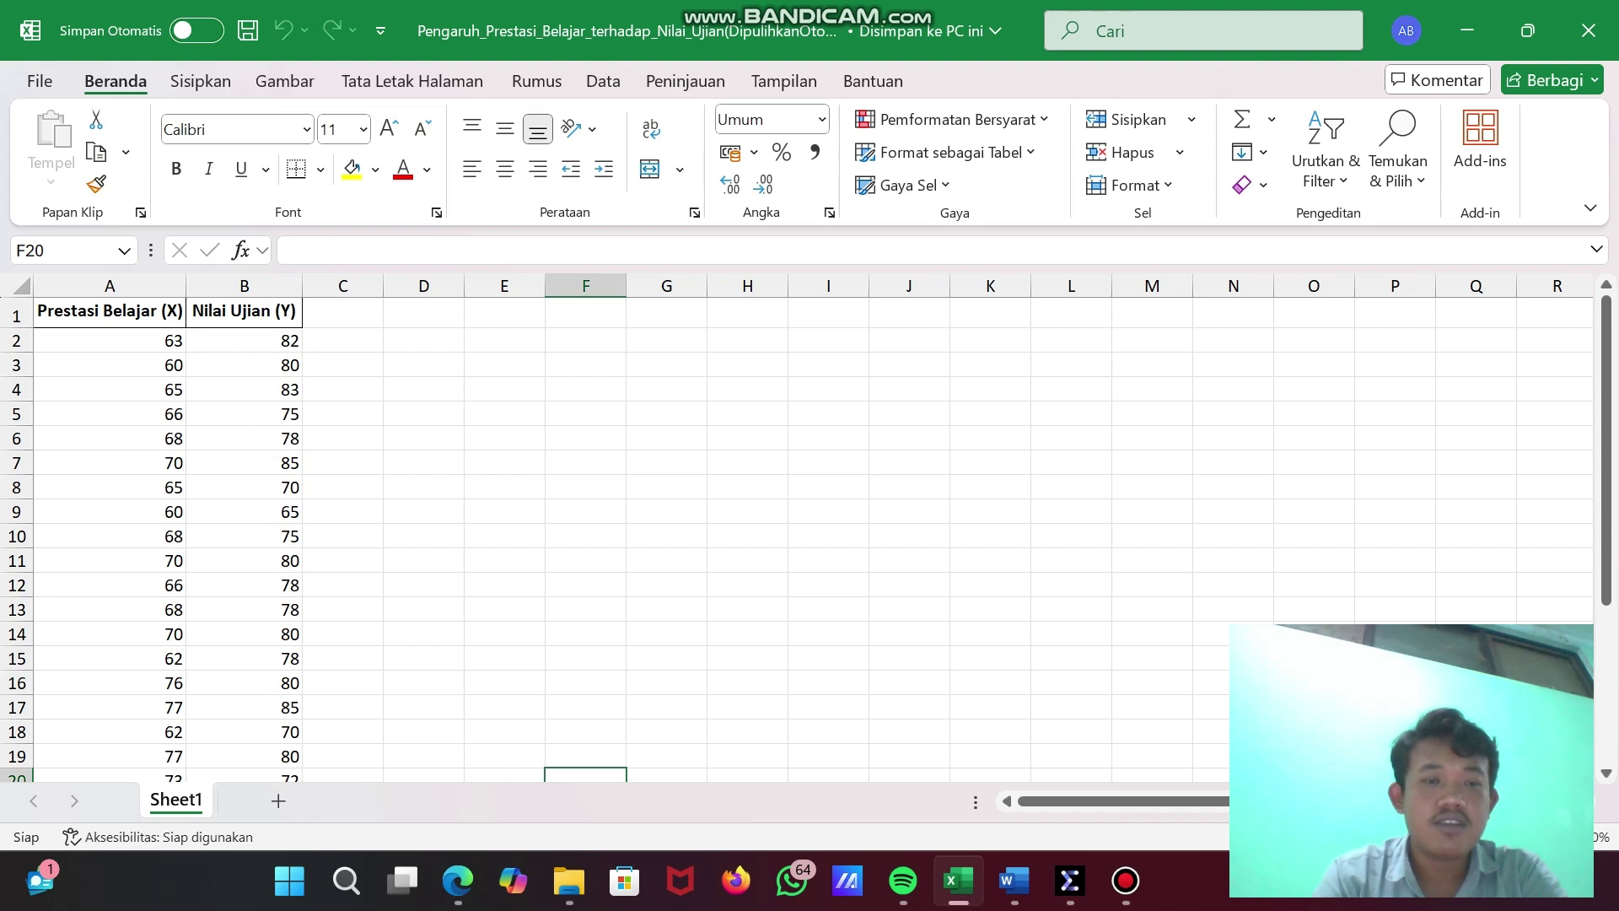
{"action": "scroll", "coordinate": [590, 540], "scroll_direction": "down", "scroll_amount": 1}
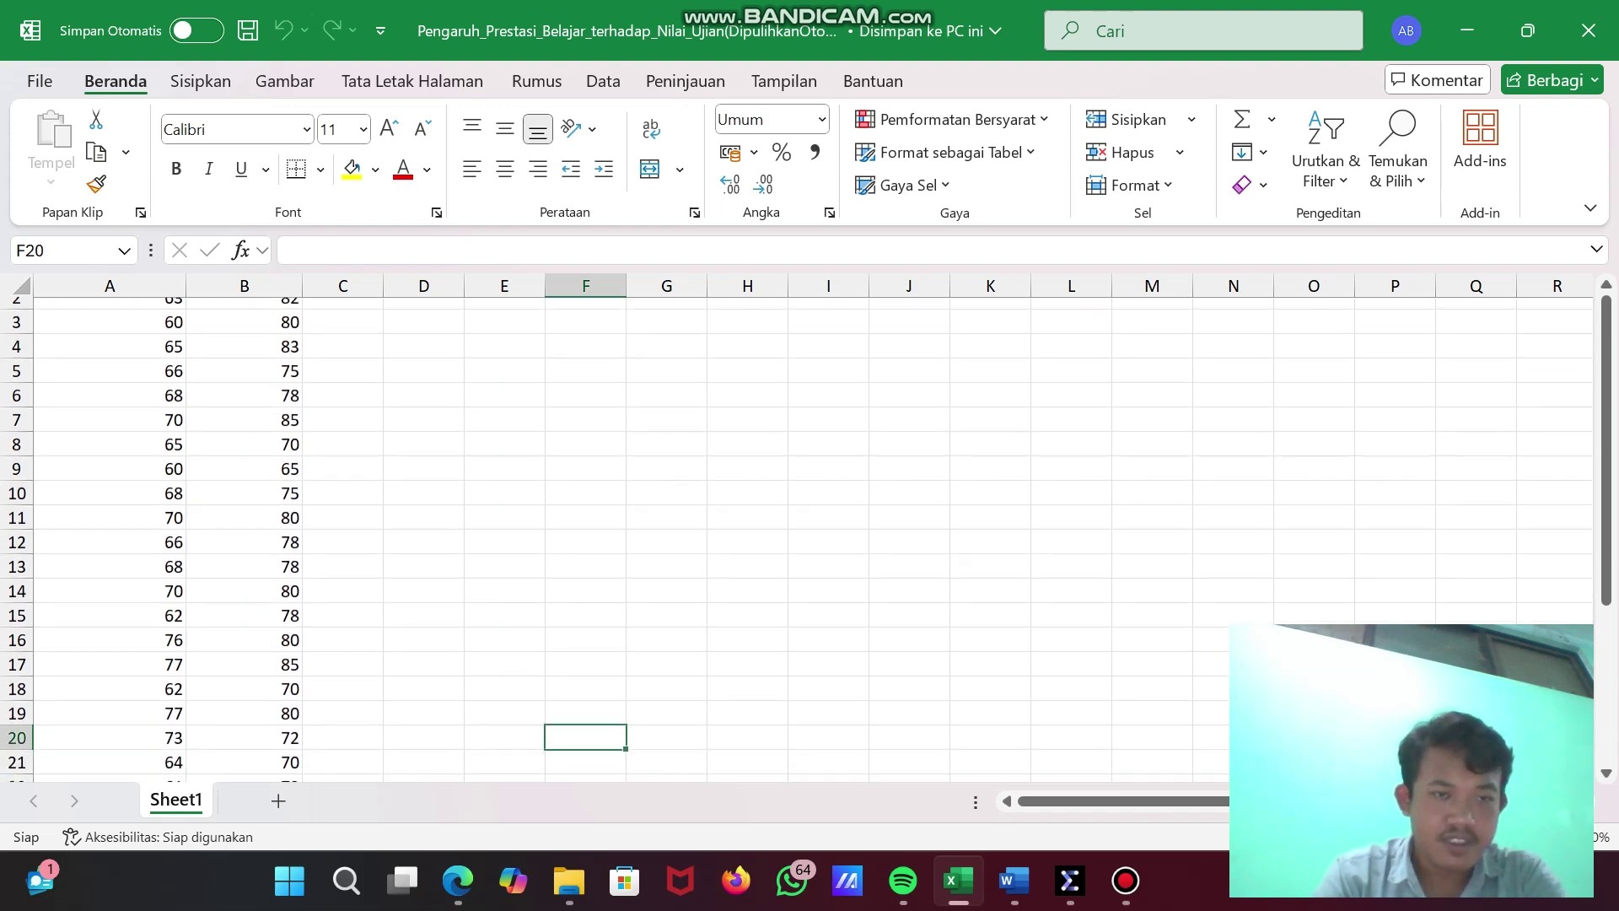
{"action": "scroll", "coordinate": [591, 539], "scroll_direction": "down", "scroll_amount": 1}
{"action": "scroll", "coordinate": [590, 540], "scroll_direction": "up", "scroll_amount": 2}
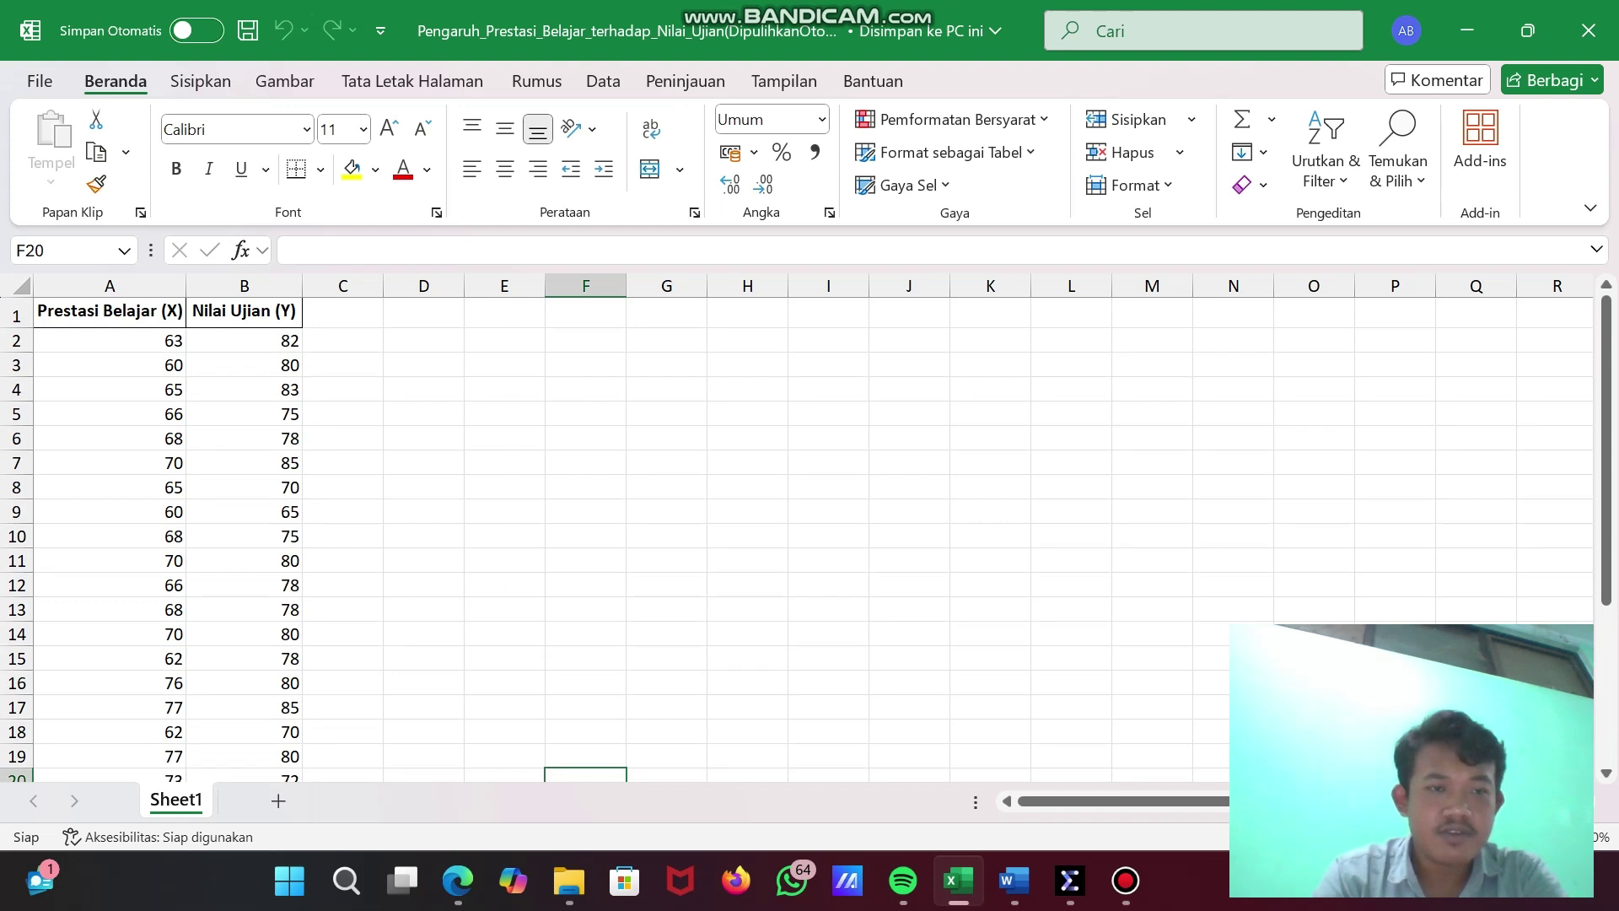
{"action": "double_click", "coordinate": [173, 340]}
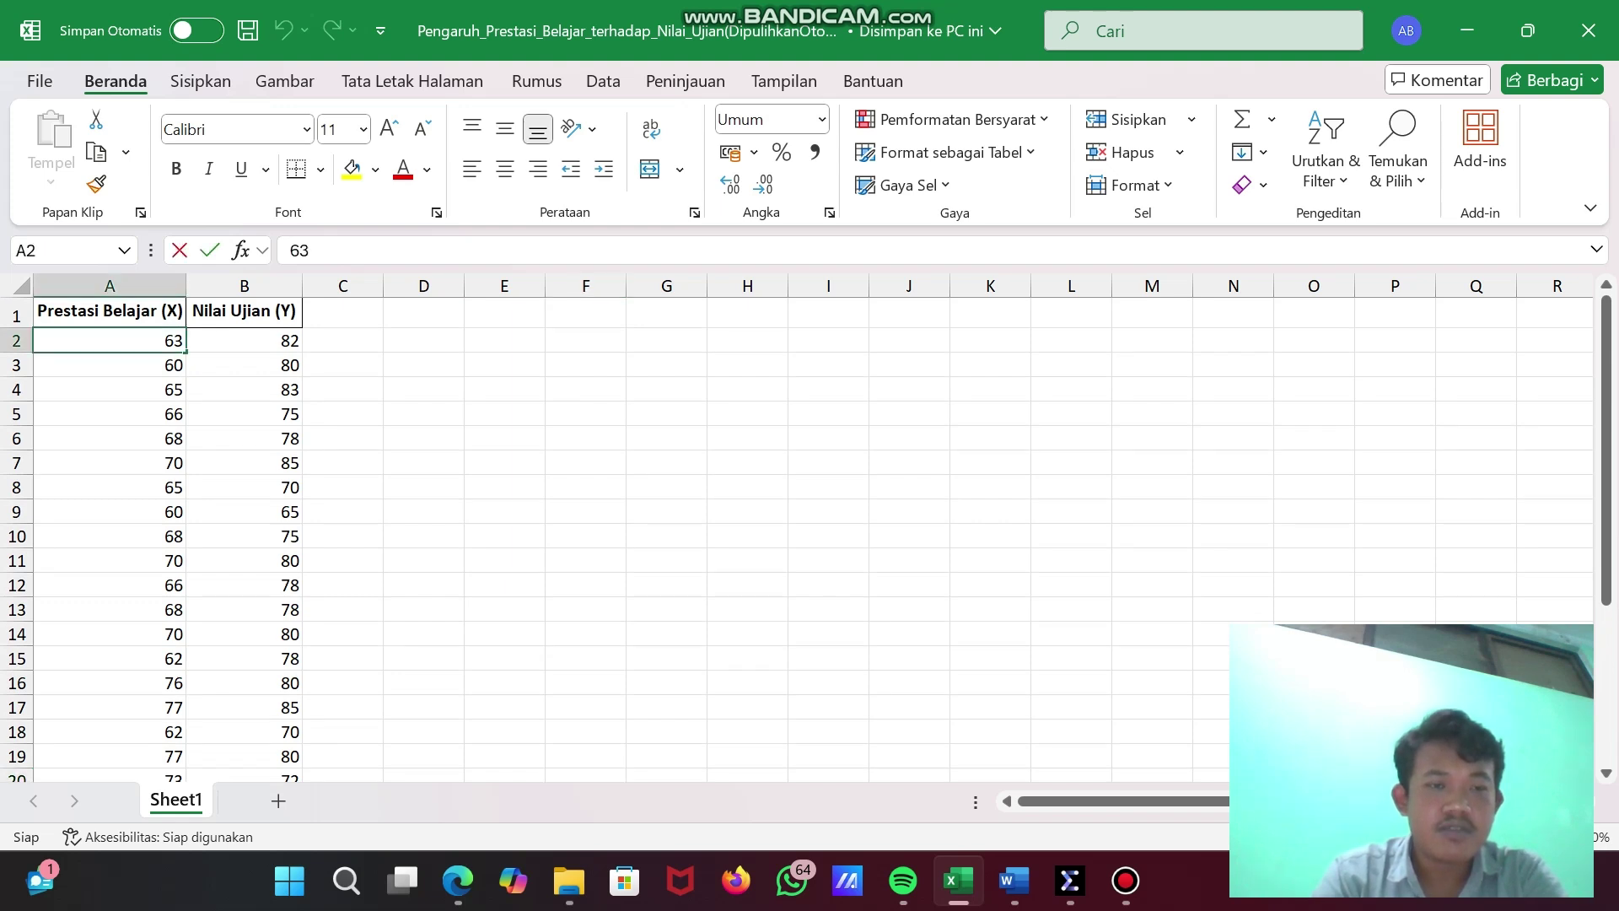
{"action": "double_click", "coordinate": [173, 341]}
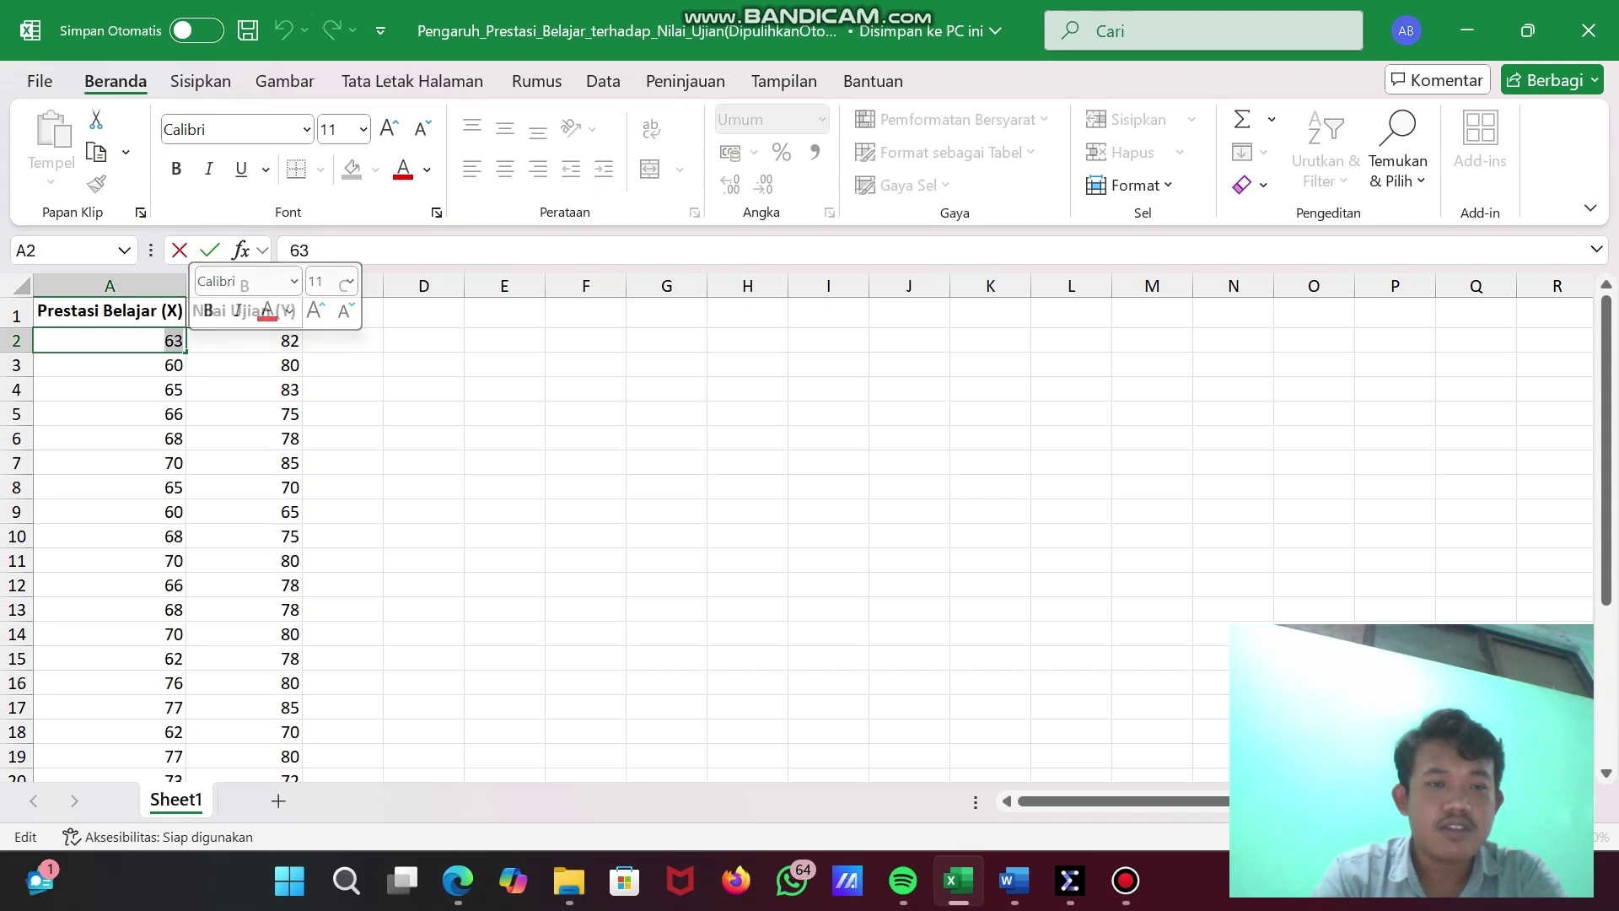
{"action": "left_click", "coordinate": [342, 389]}
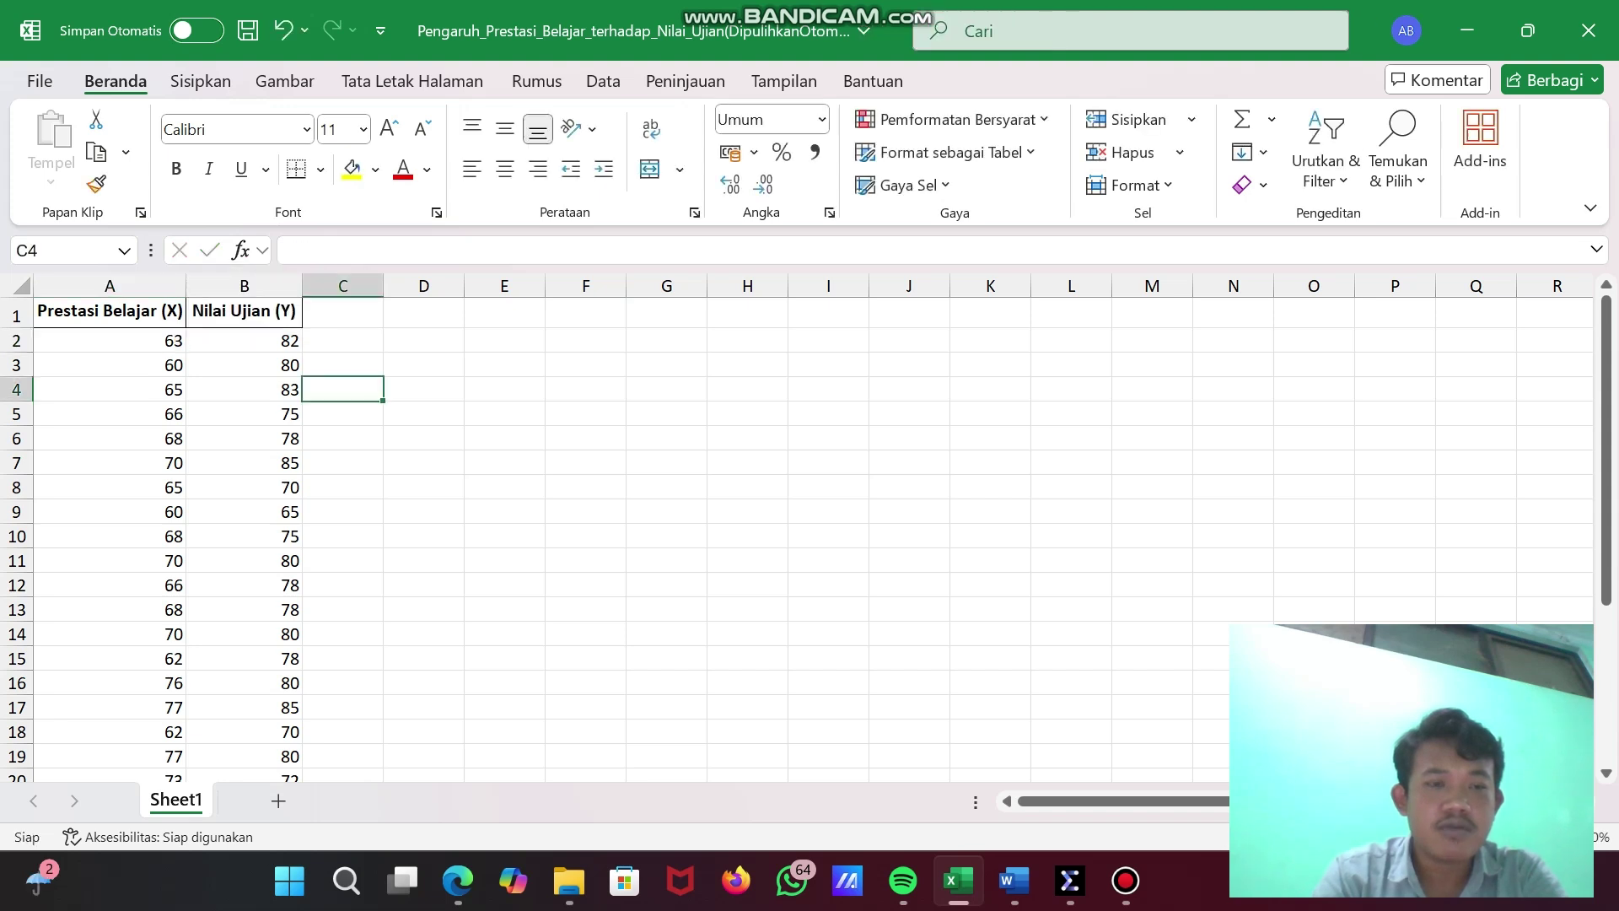
Step: Copy cells A2:B28 from the Excel sheet and paste them into the empty SPSS dataset starting at its first cell
{"action": "left_click_drag", "start_coordinate": [173, 340], "coordinate": [244, 688]}
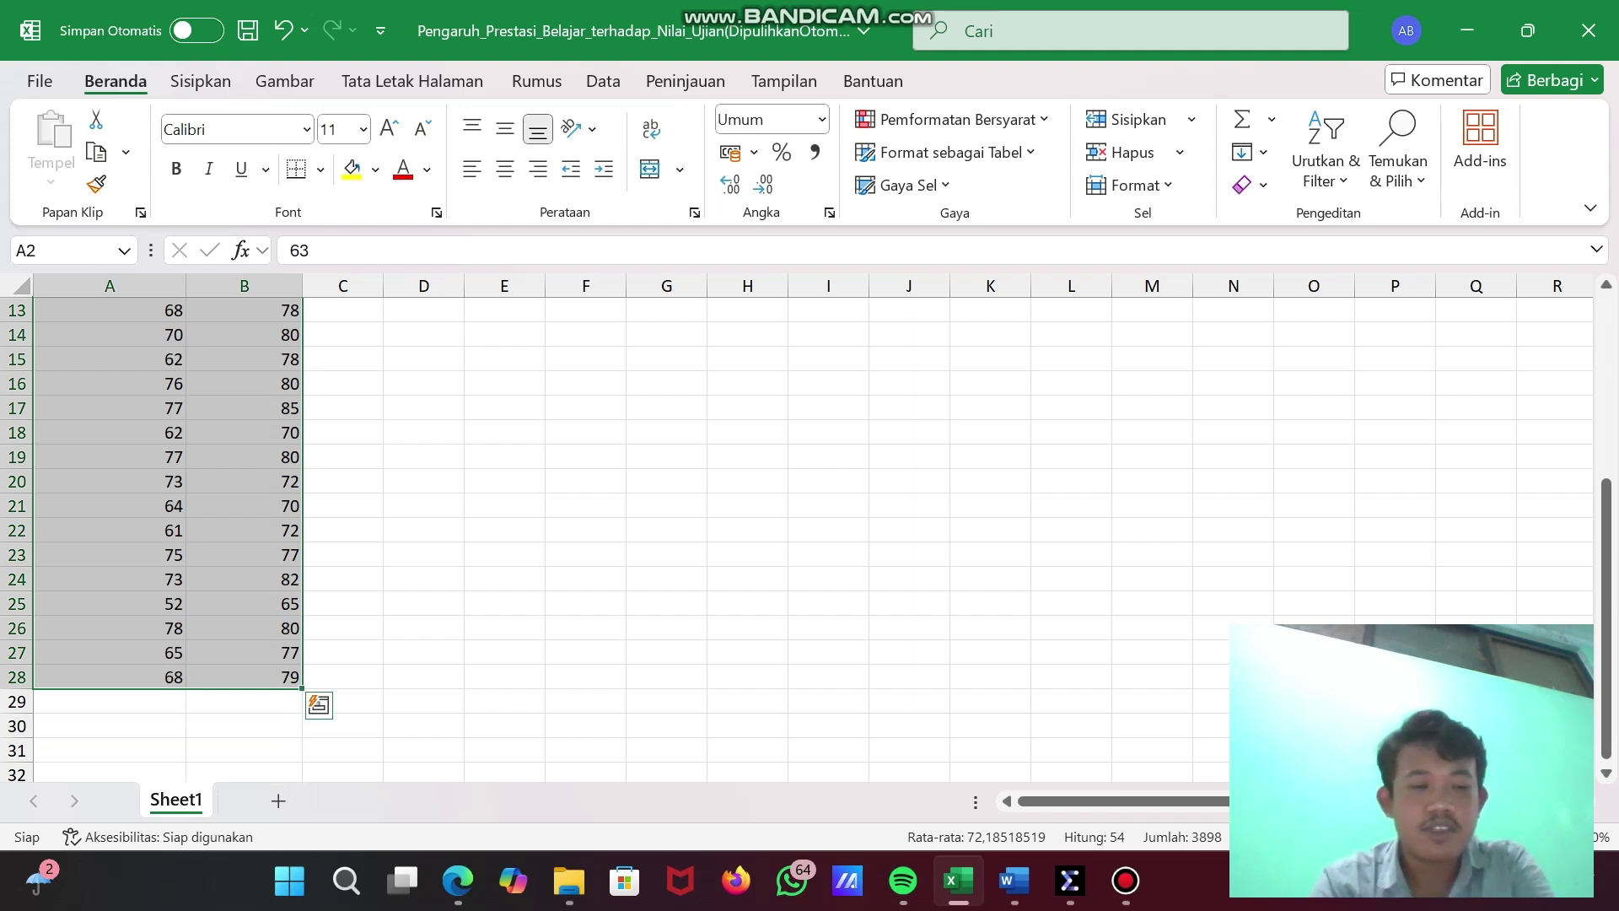
{"action": "key", "text": "ctrl+c"}
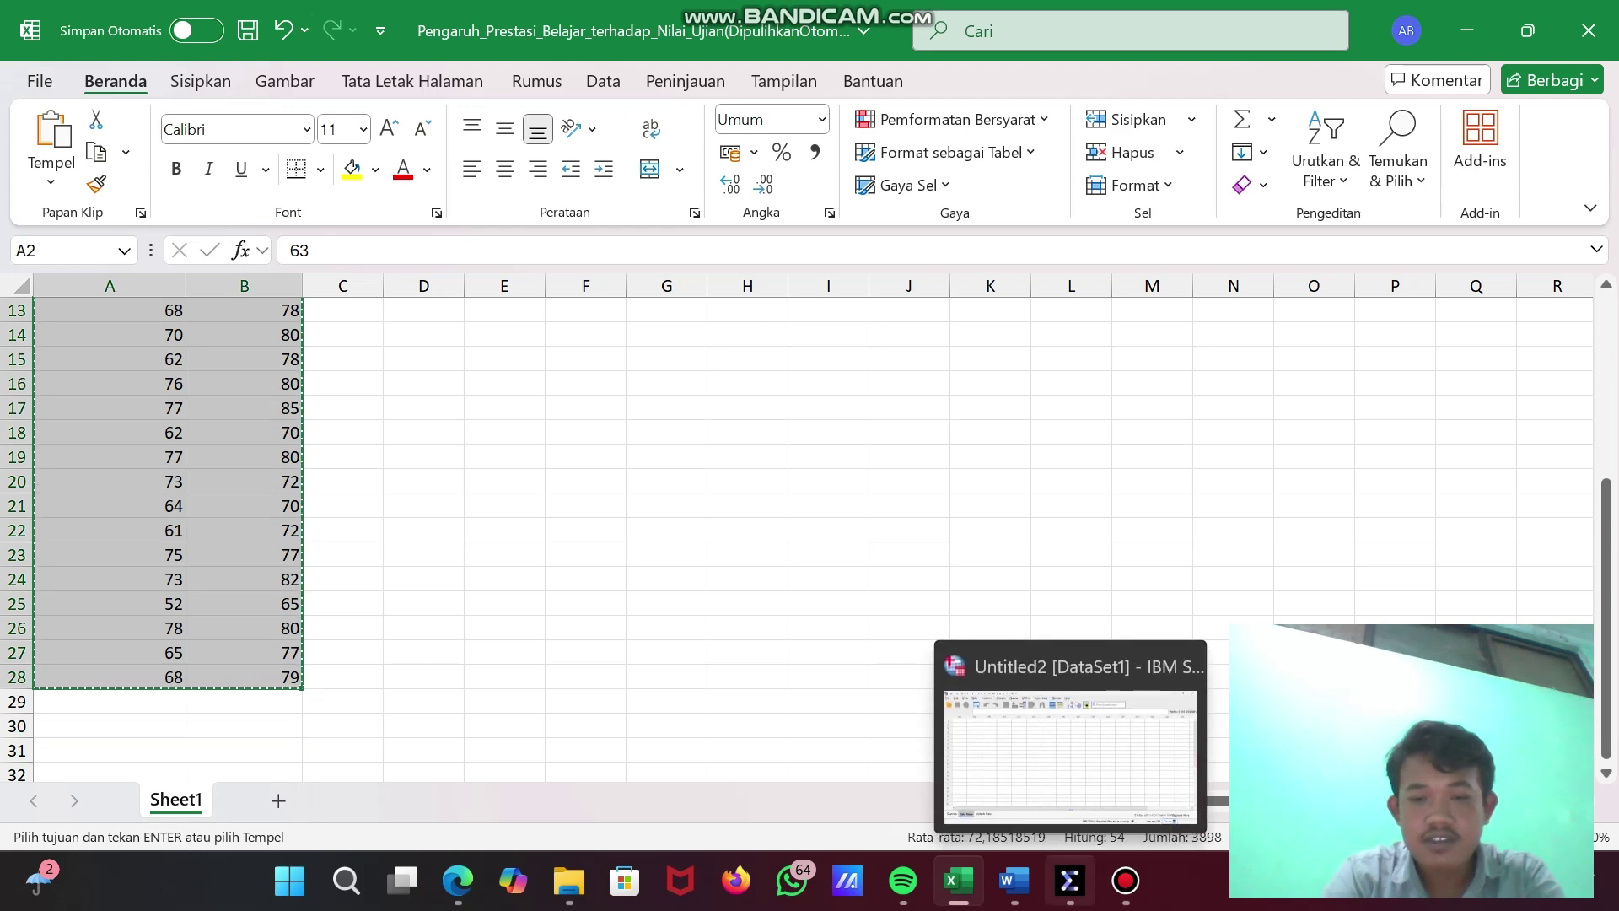
{"action": "left_click", "coordinate": [1071, 880]}
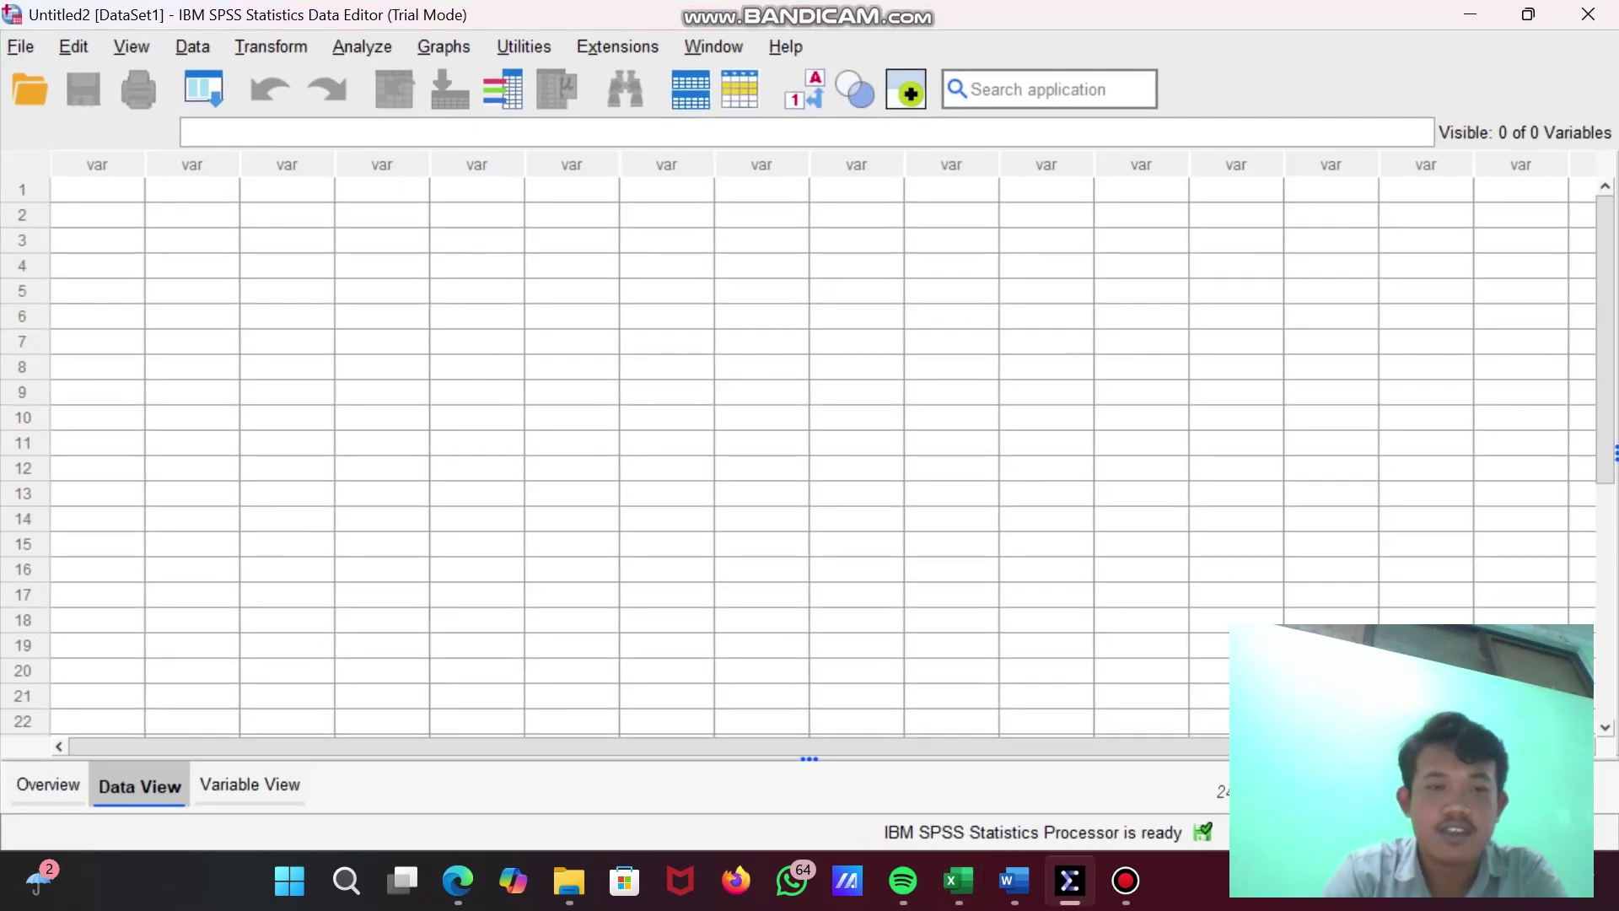
{"action": "left_click", "coordinate": [97, 189]}
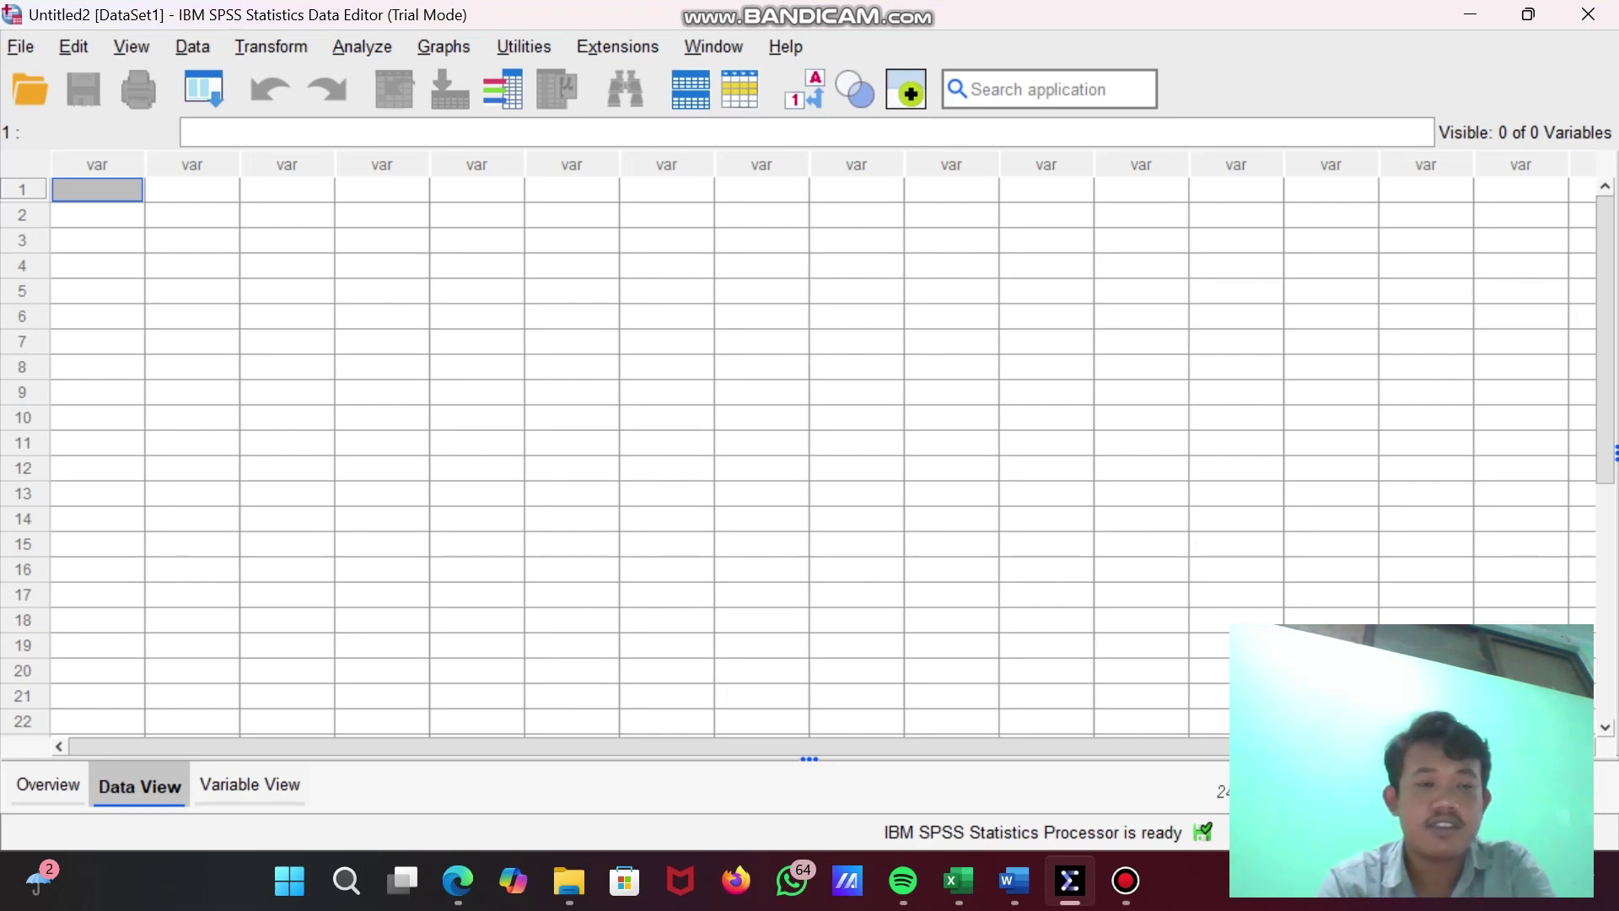
{"action": "key", "text": "ctrl+v"}
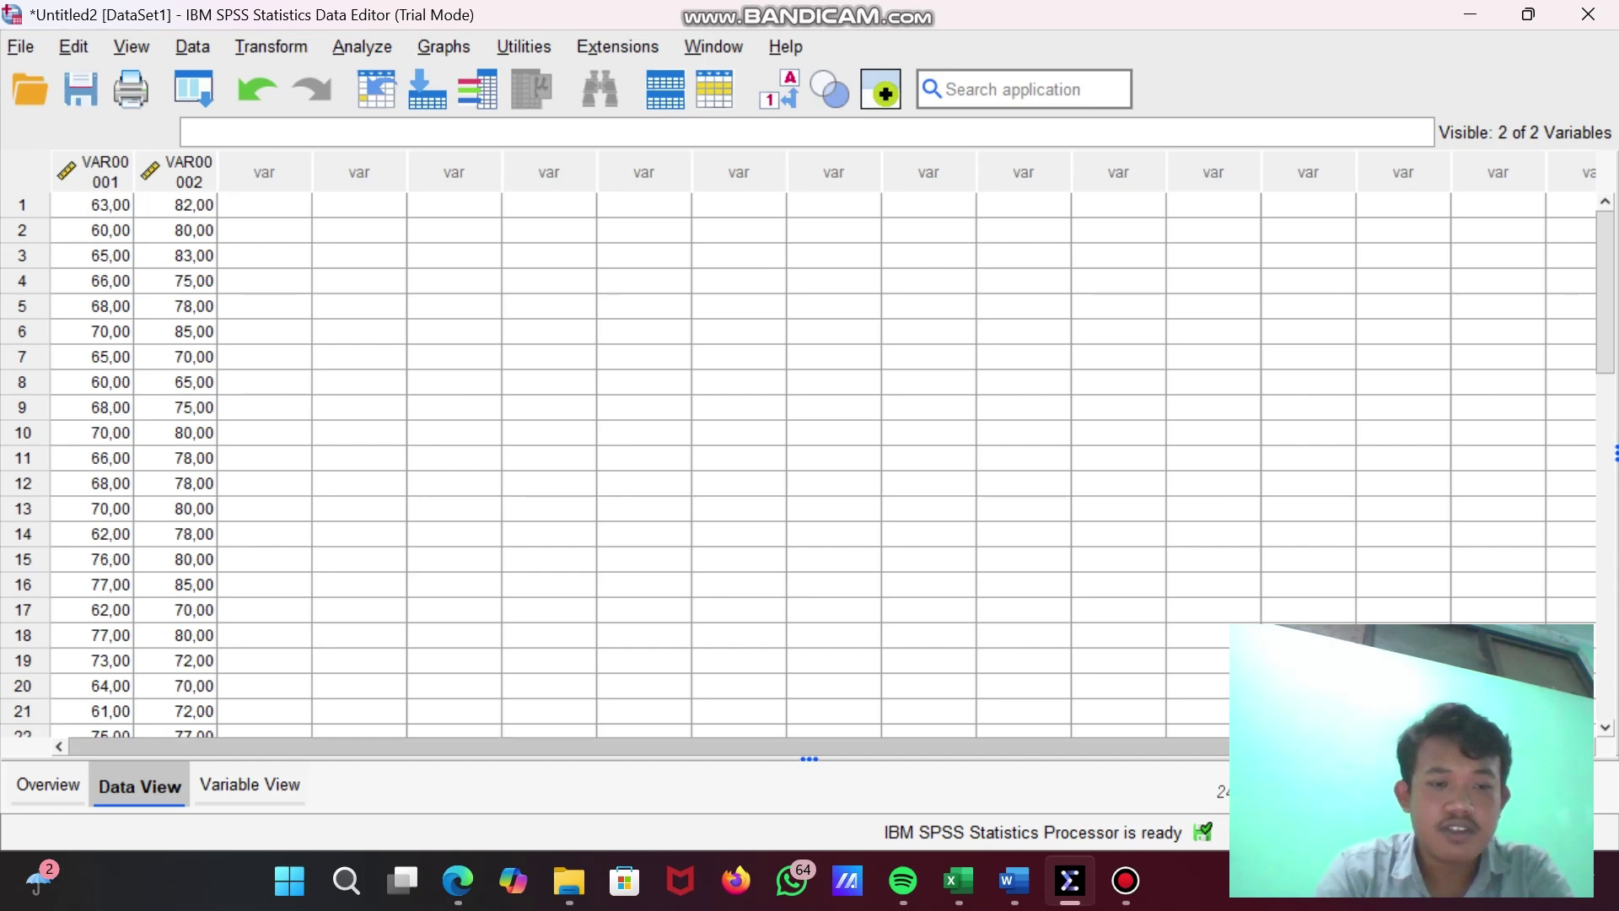
Step: Rename the first variable as X and the second variable as Y in the variable definitions
{"action": "left_click", "coordinate": [249, 784]}
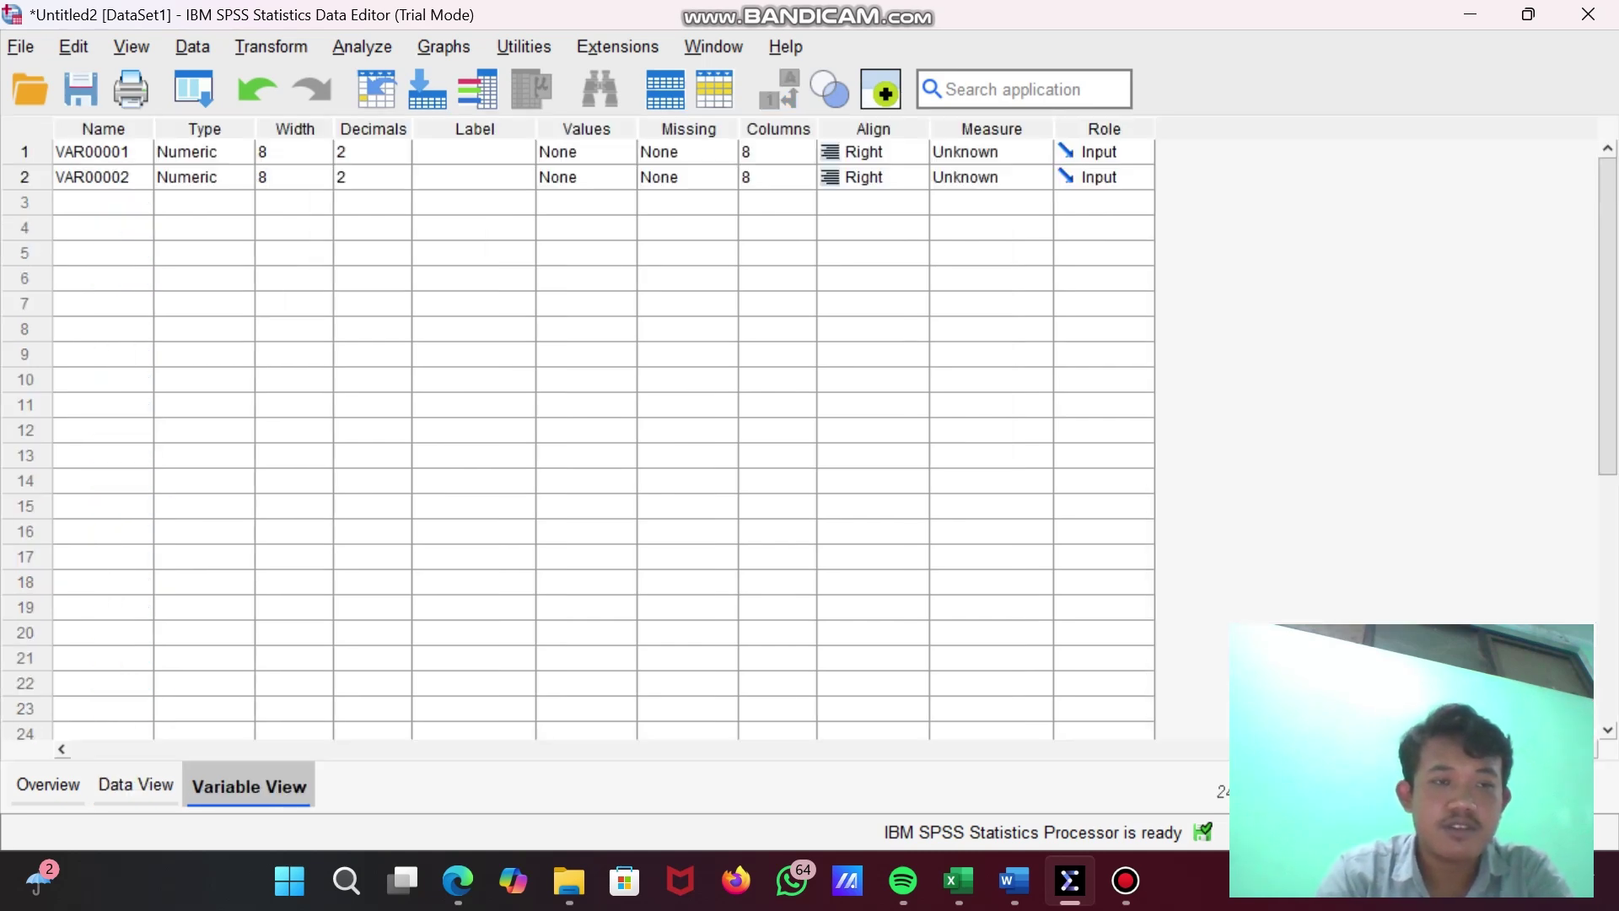
{"action": "left_click", "coordinate": [92, 152]}
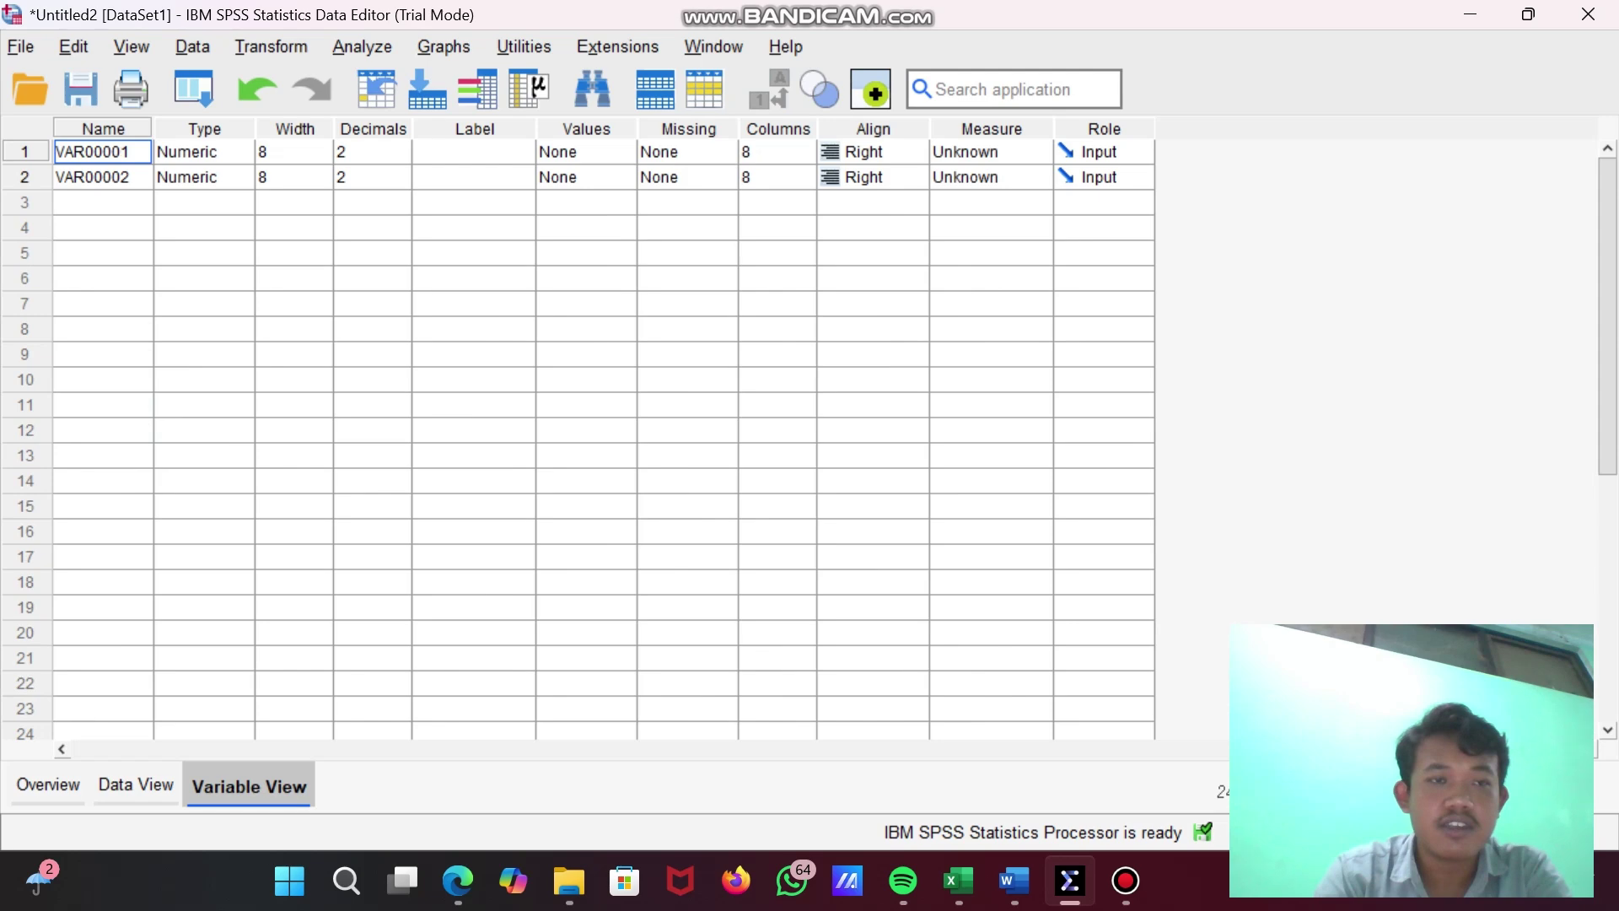
{"action": "double_click", "coordinate": [92, 152]}
{"action": "key", "text": "BackSpace"}
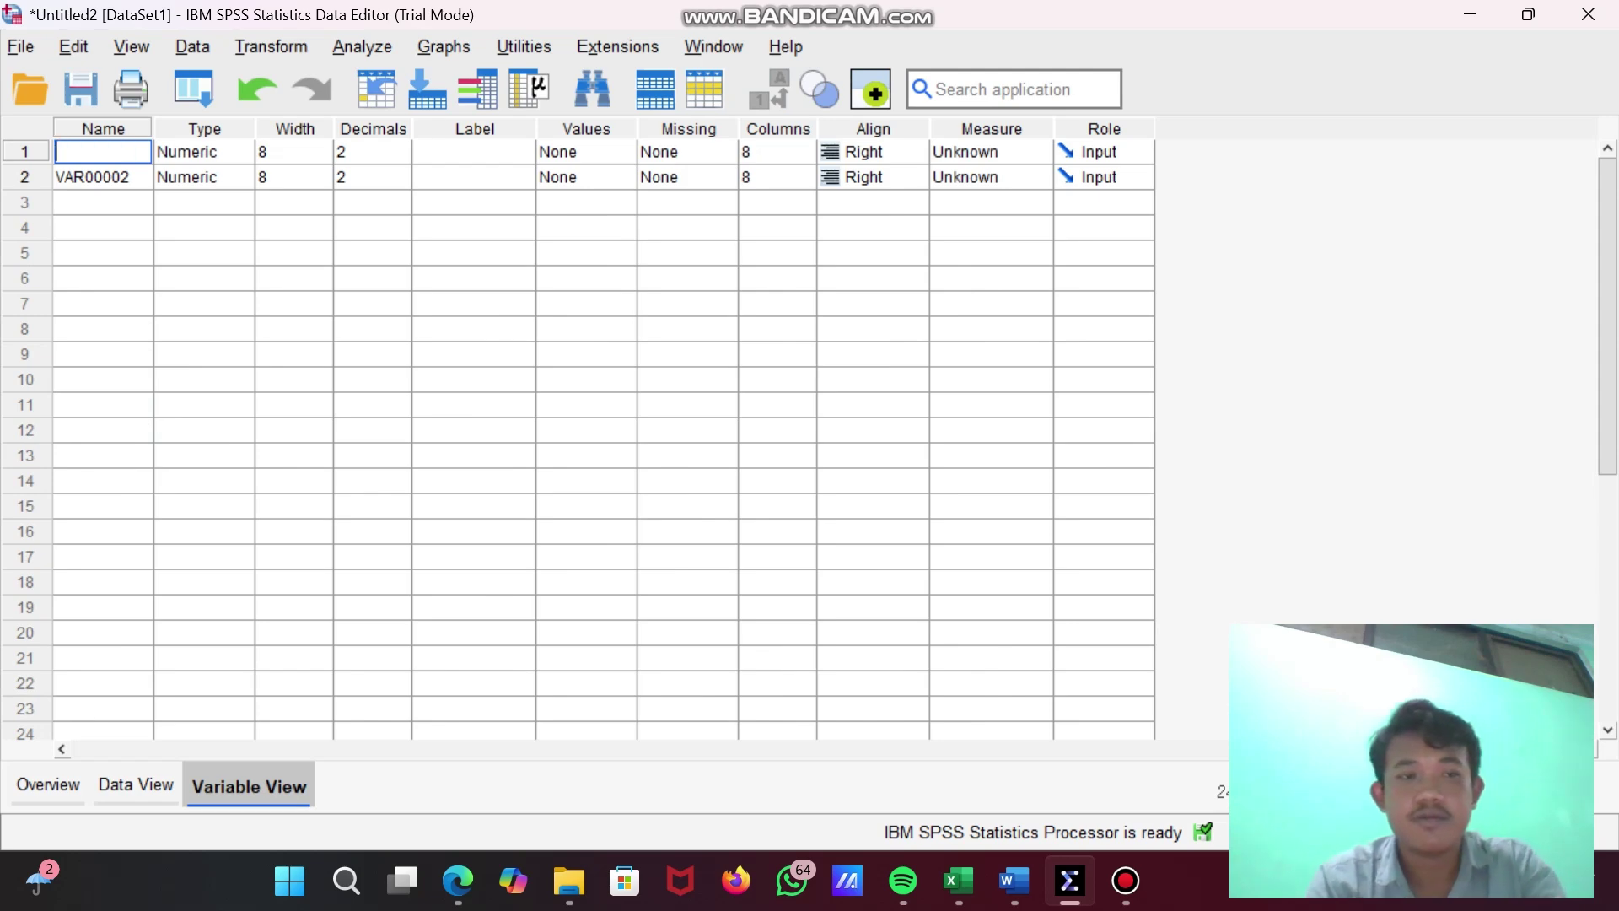
{"action": "type", "text": "X"}
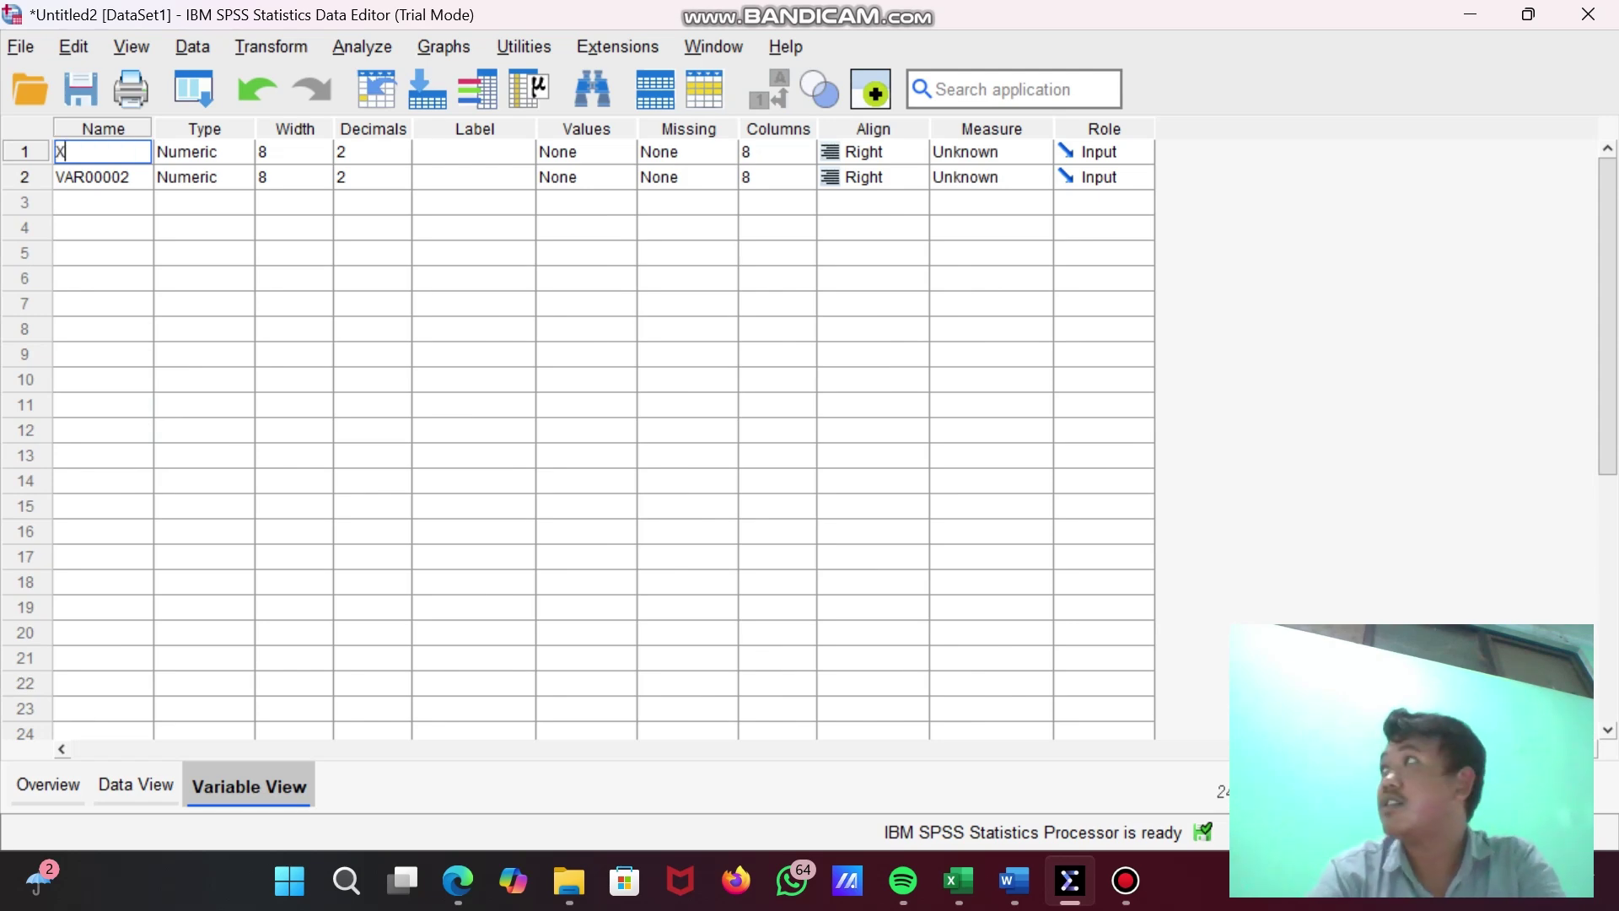
{"action": "key", "text": "Return"}
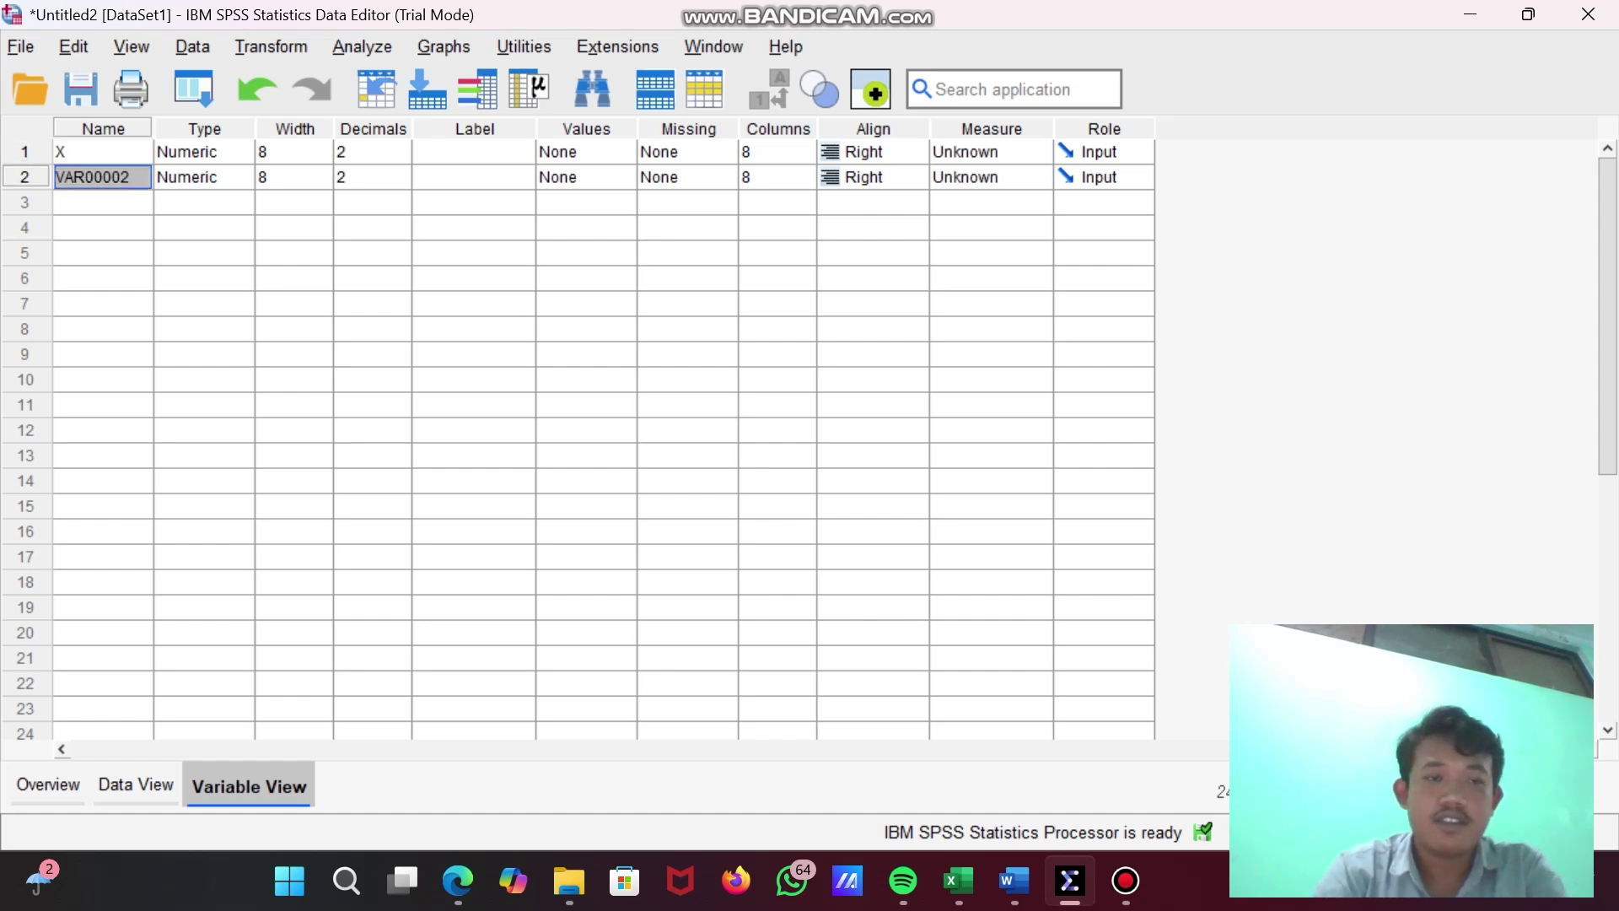
{"action": "double_click", "coordinate": [93, 177]}
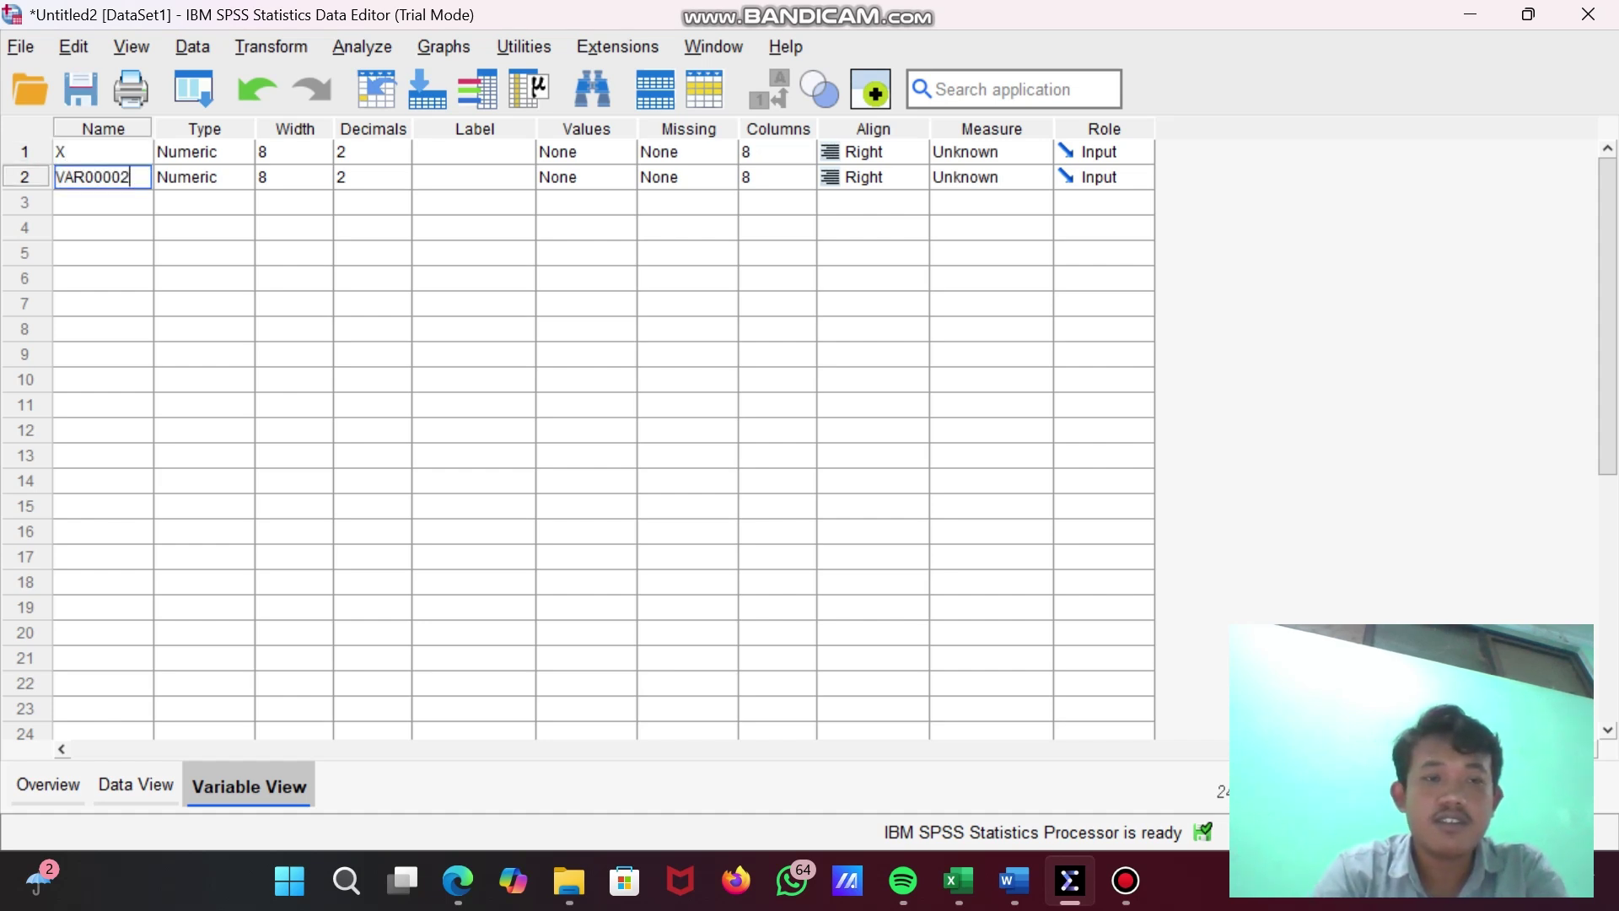
{"action": "double_click", "coordinate": [93, 177]}
{"action": "key", "text": "BackSpace"}
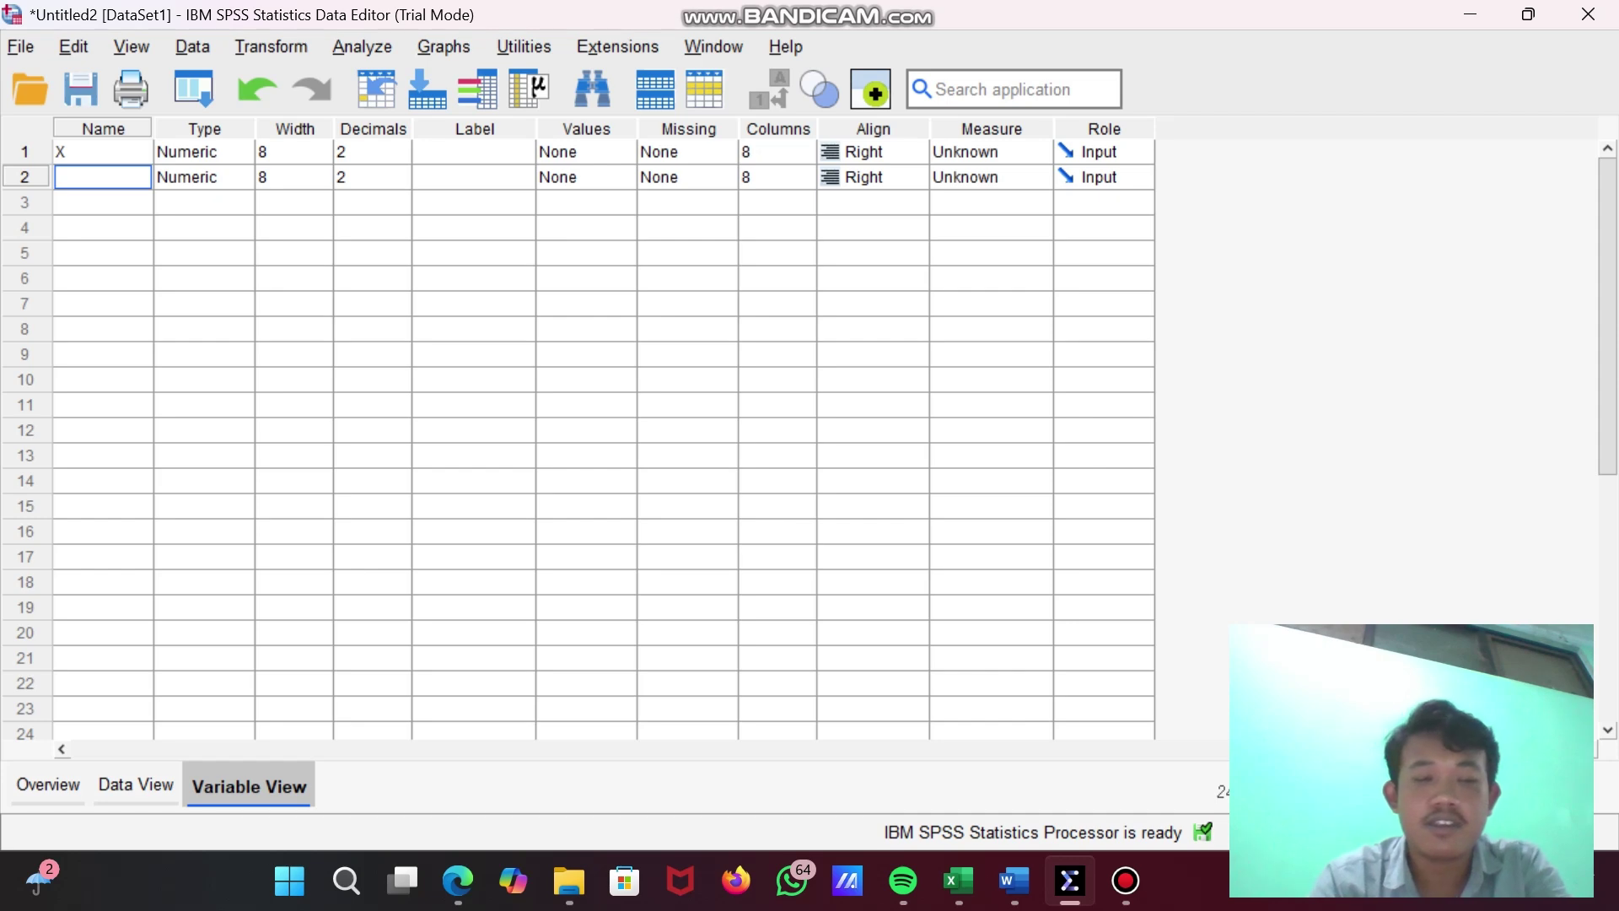
{"action": "type", "text": "Y"}
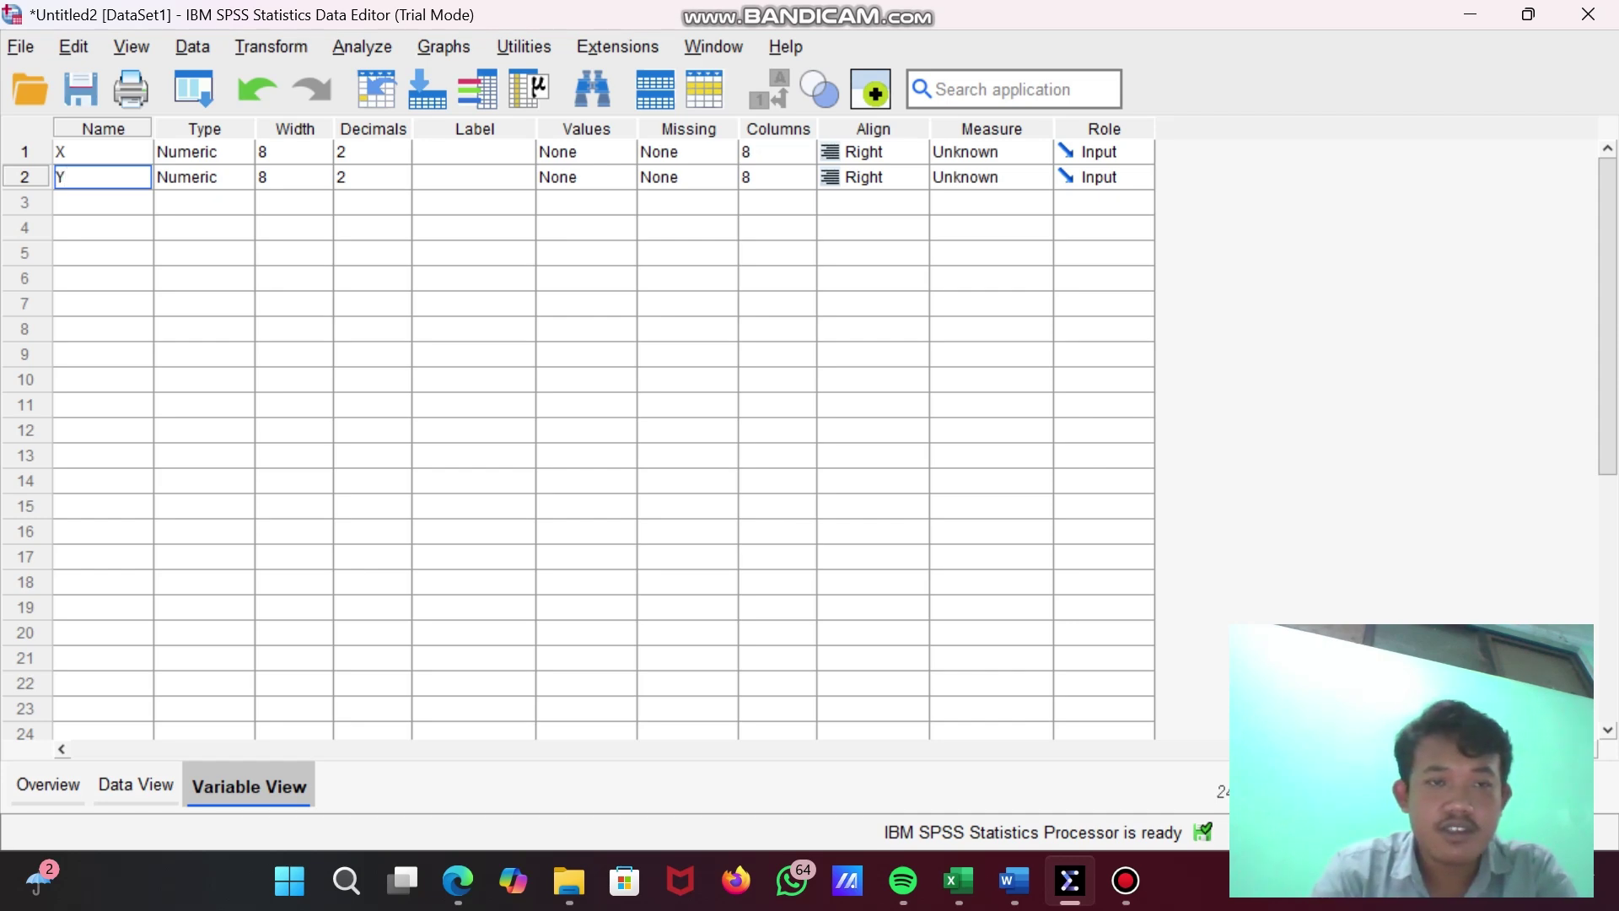
Step: Set the number of decimals to 0 for both variables X and Y
{"action": "left_click", "coordinate": [371, 151]}
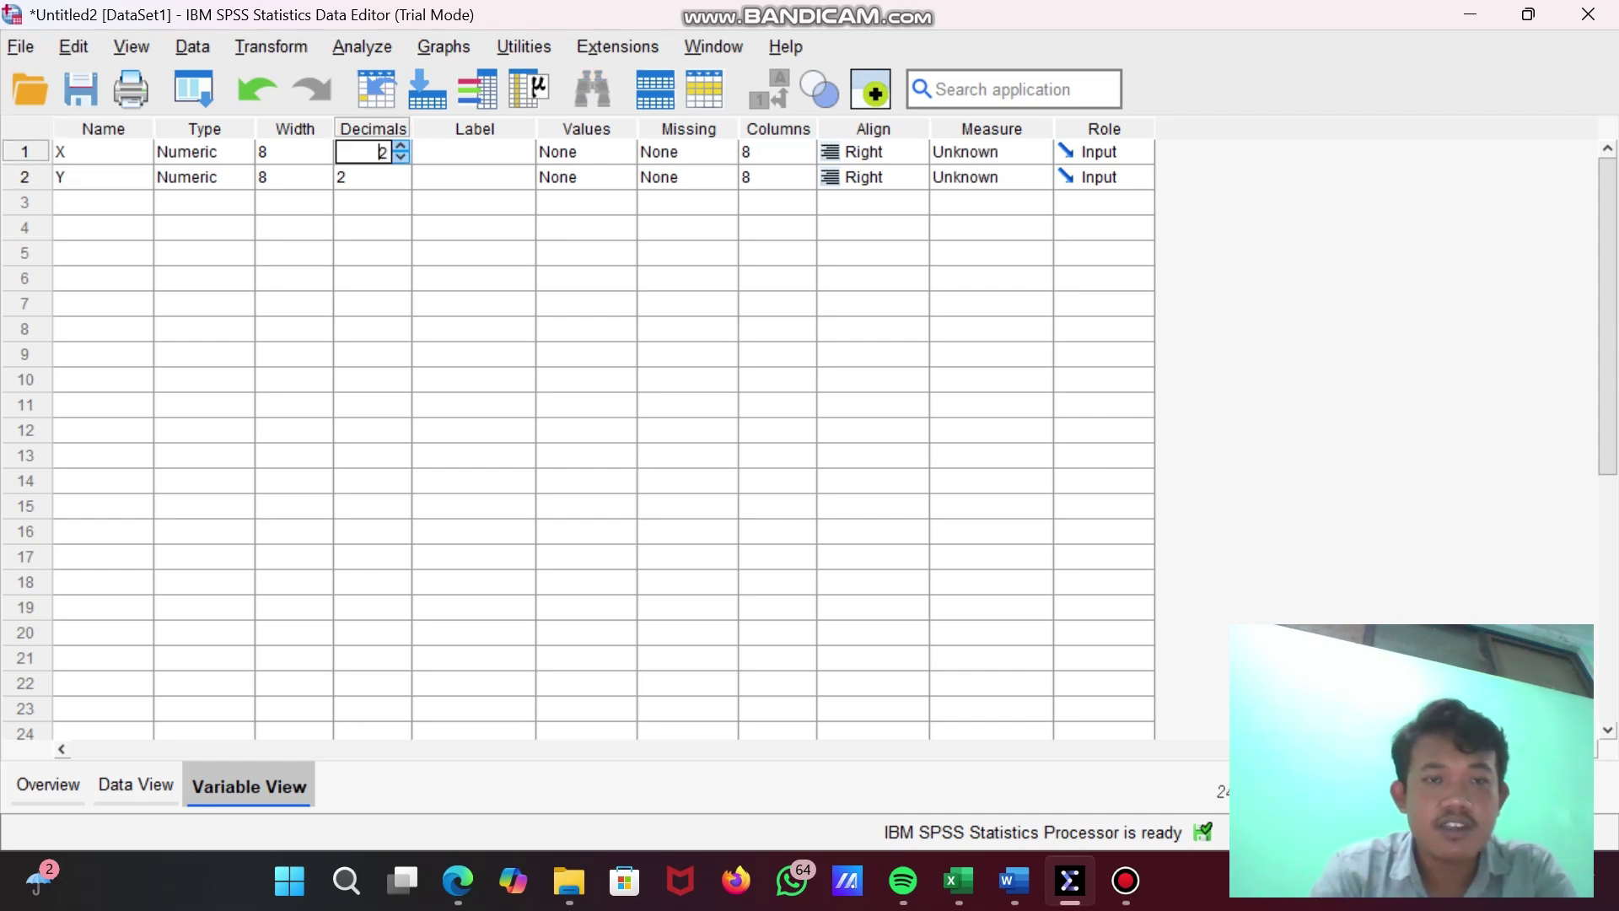
{"action": "left_click", "coordinate": [401, 157]}
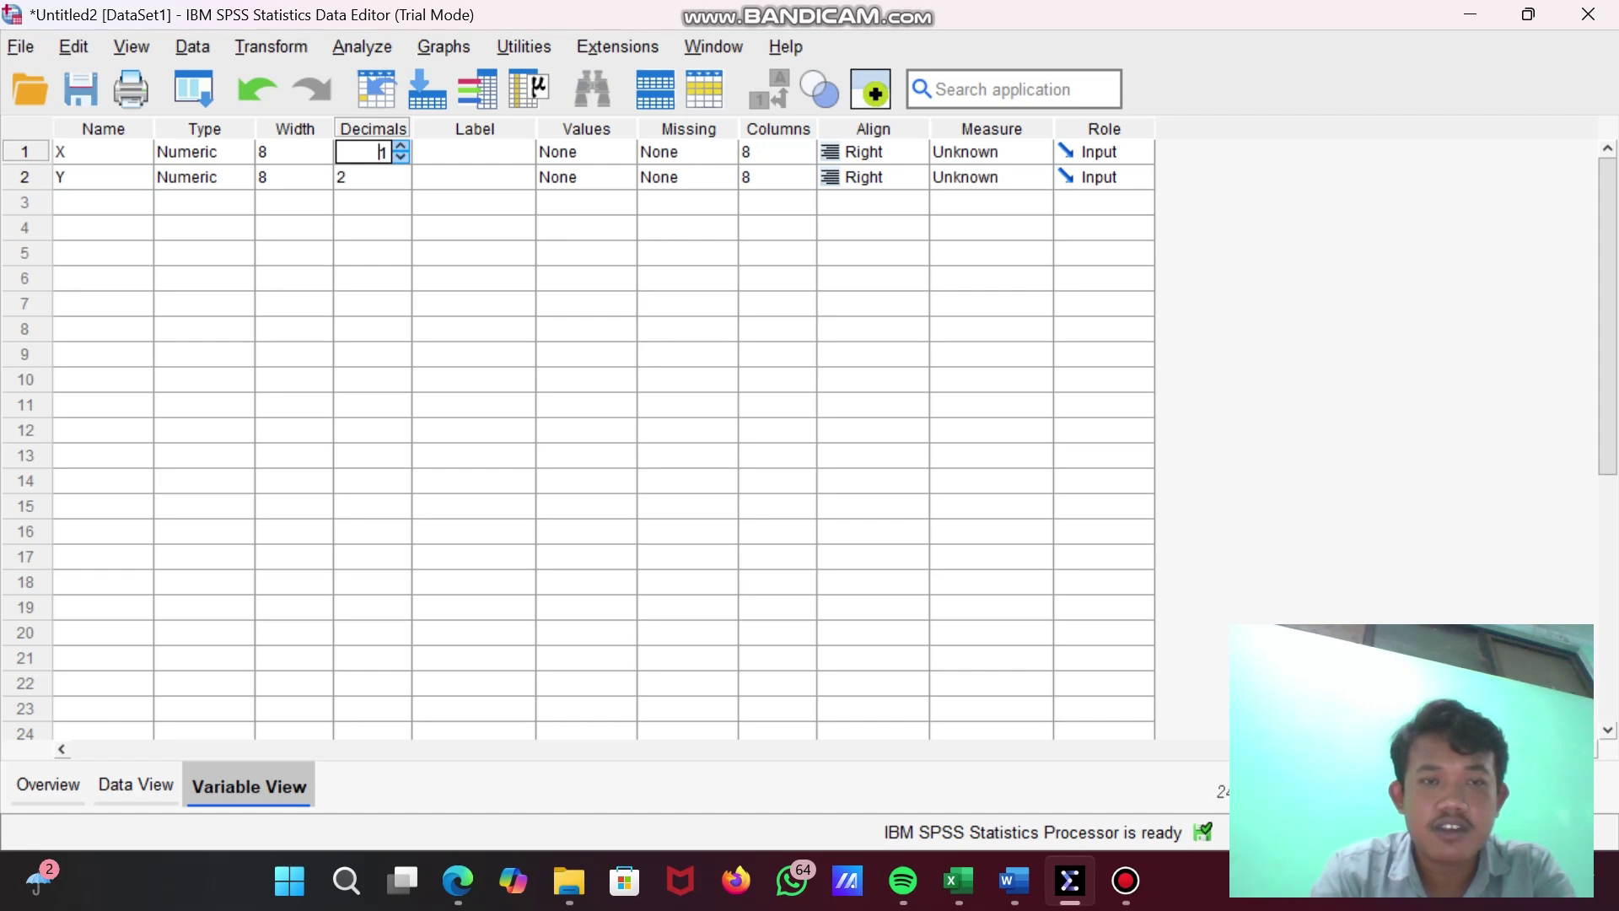
{"action": "left_click", "coordinate": [402, 158]}
{"action": "left_click", "coordinate": [371, 177]}
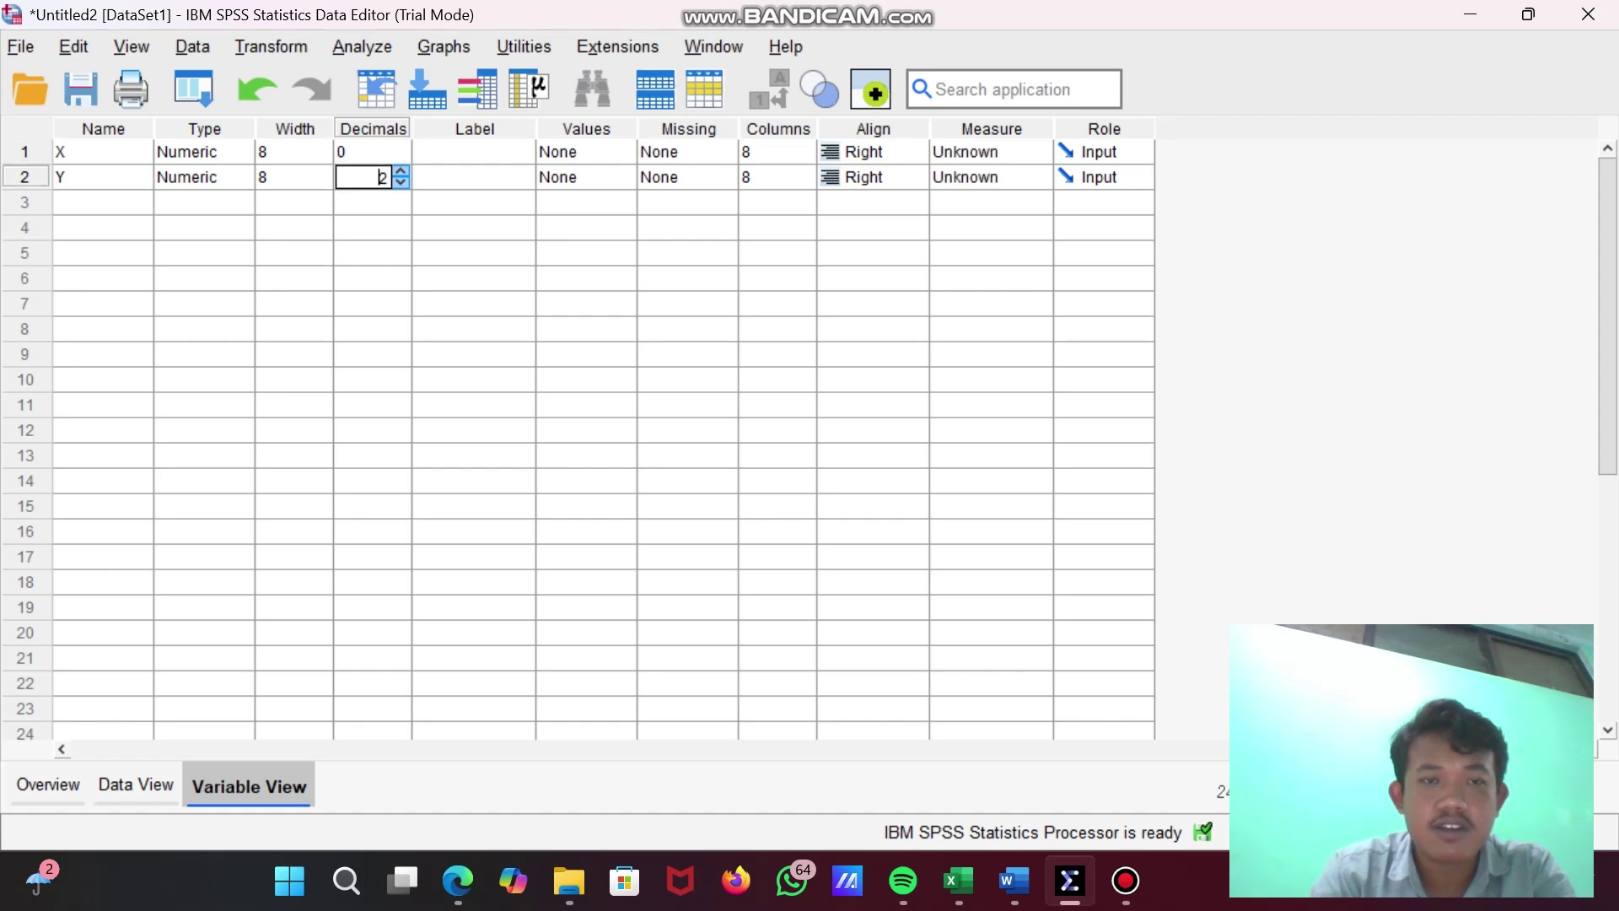
{"action": "left_click", "coordinate": [402, 183]}
{"action": "left_click", "coordinate": [402, 183]}
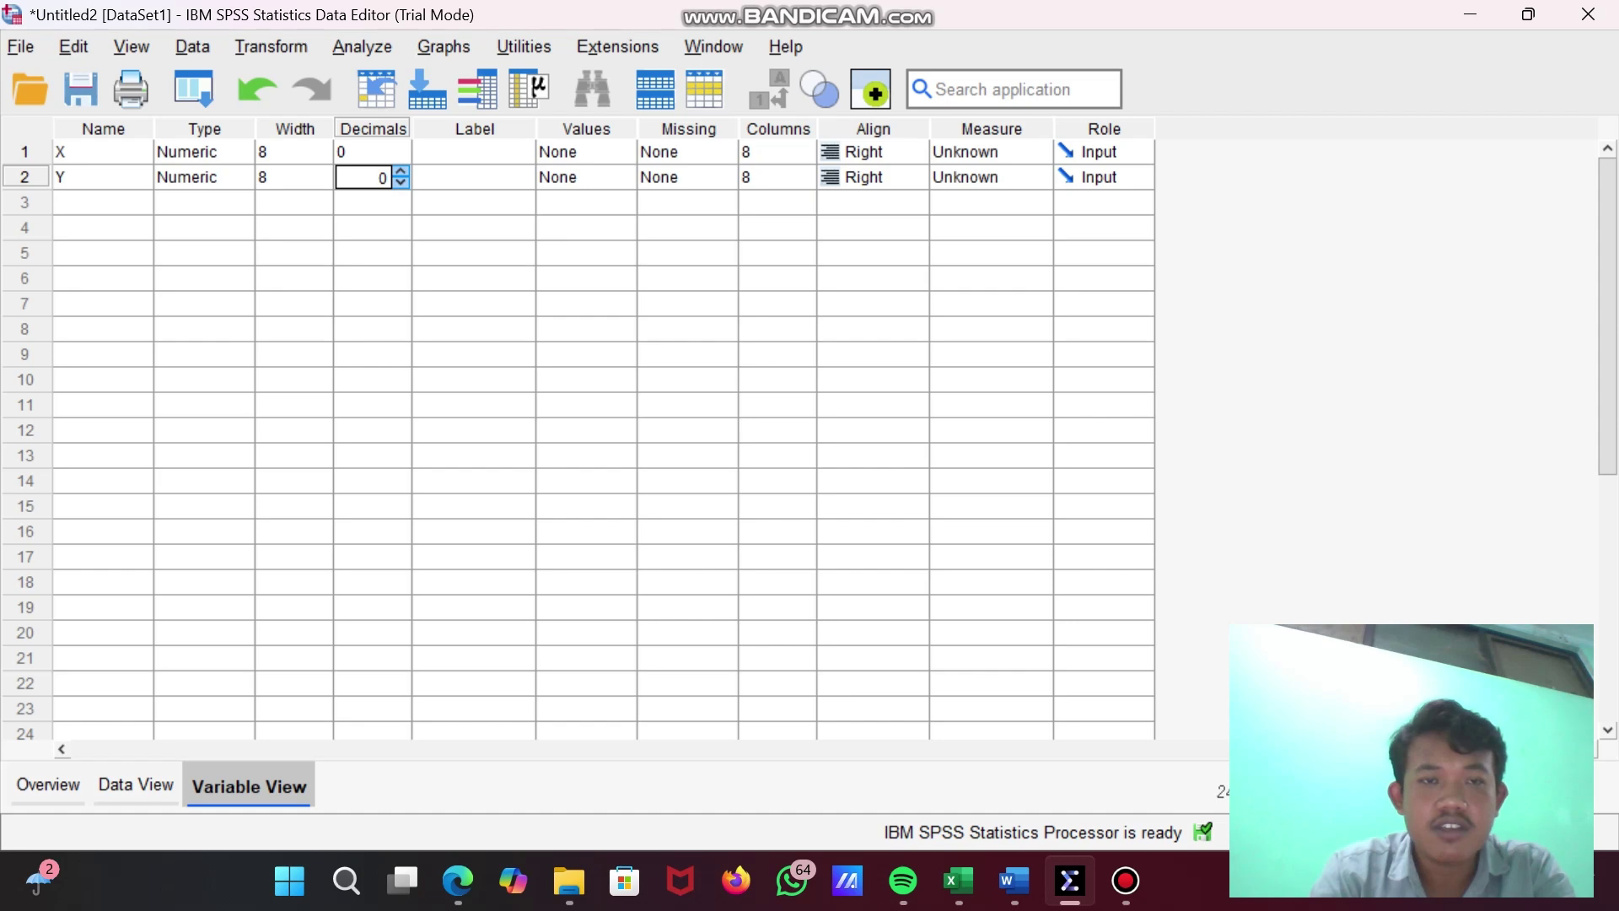
{"action": "left_click", "coordinate": [372, 203]}
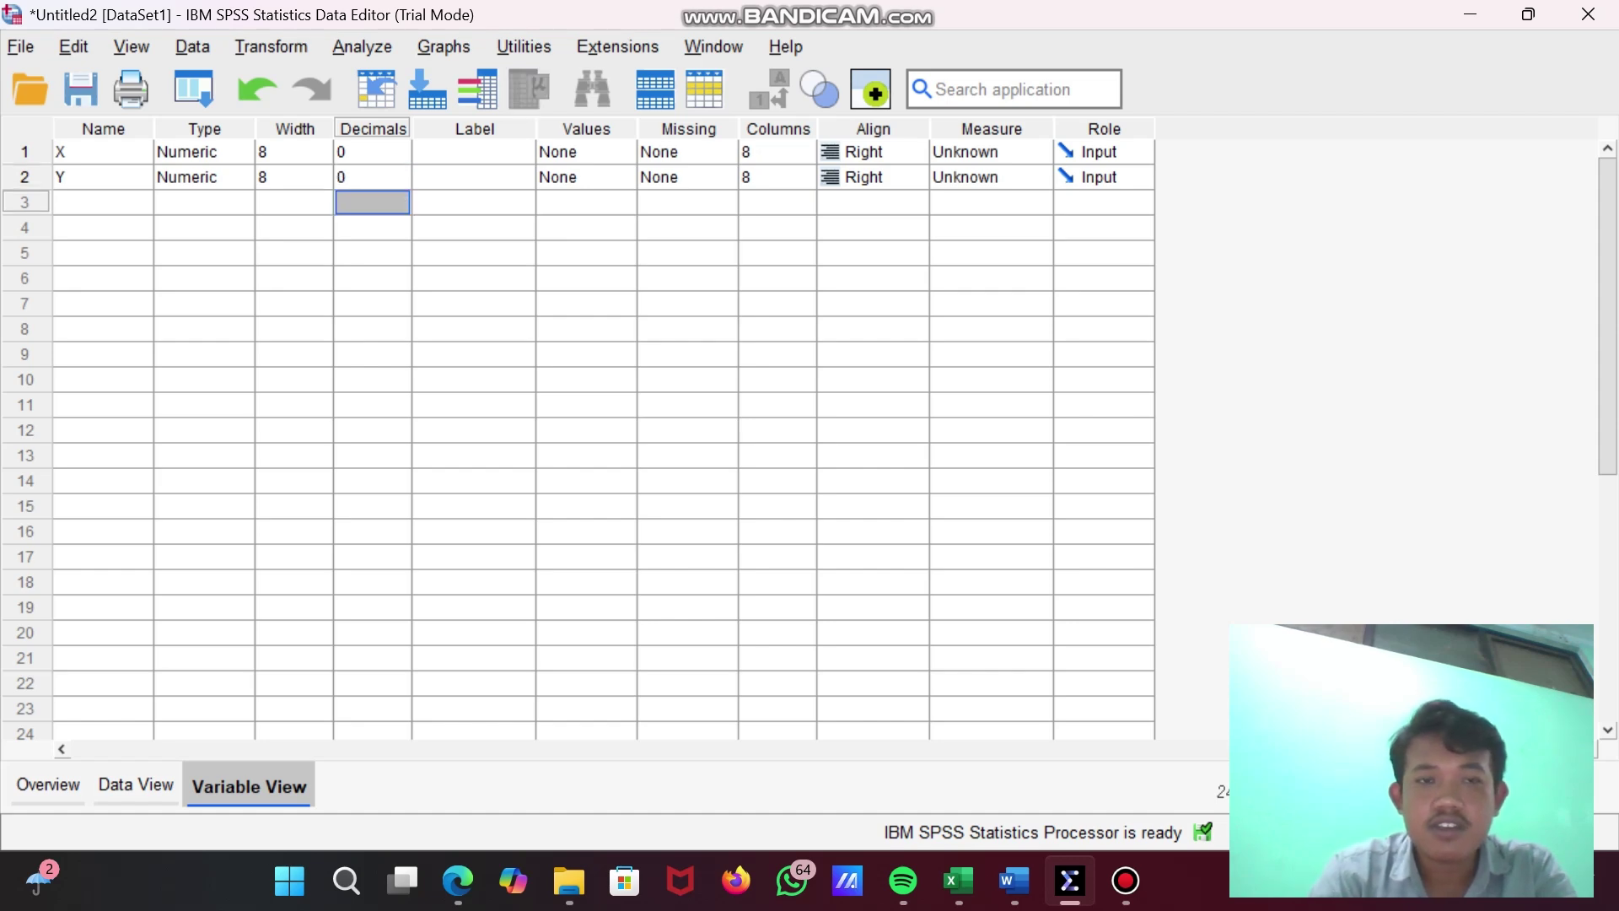
Step: Label variable X as "Prestasi belajar" and variable Y as "Nilai ujian"
{"action": "left_click", "coordinate": [474, 153]}
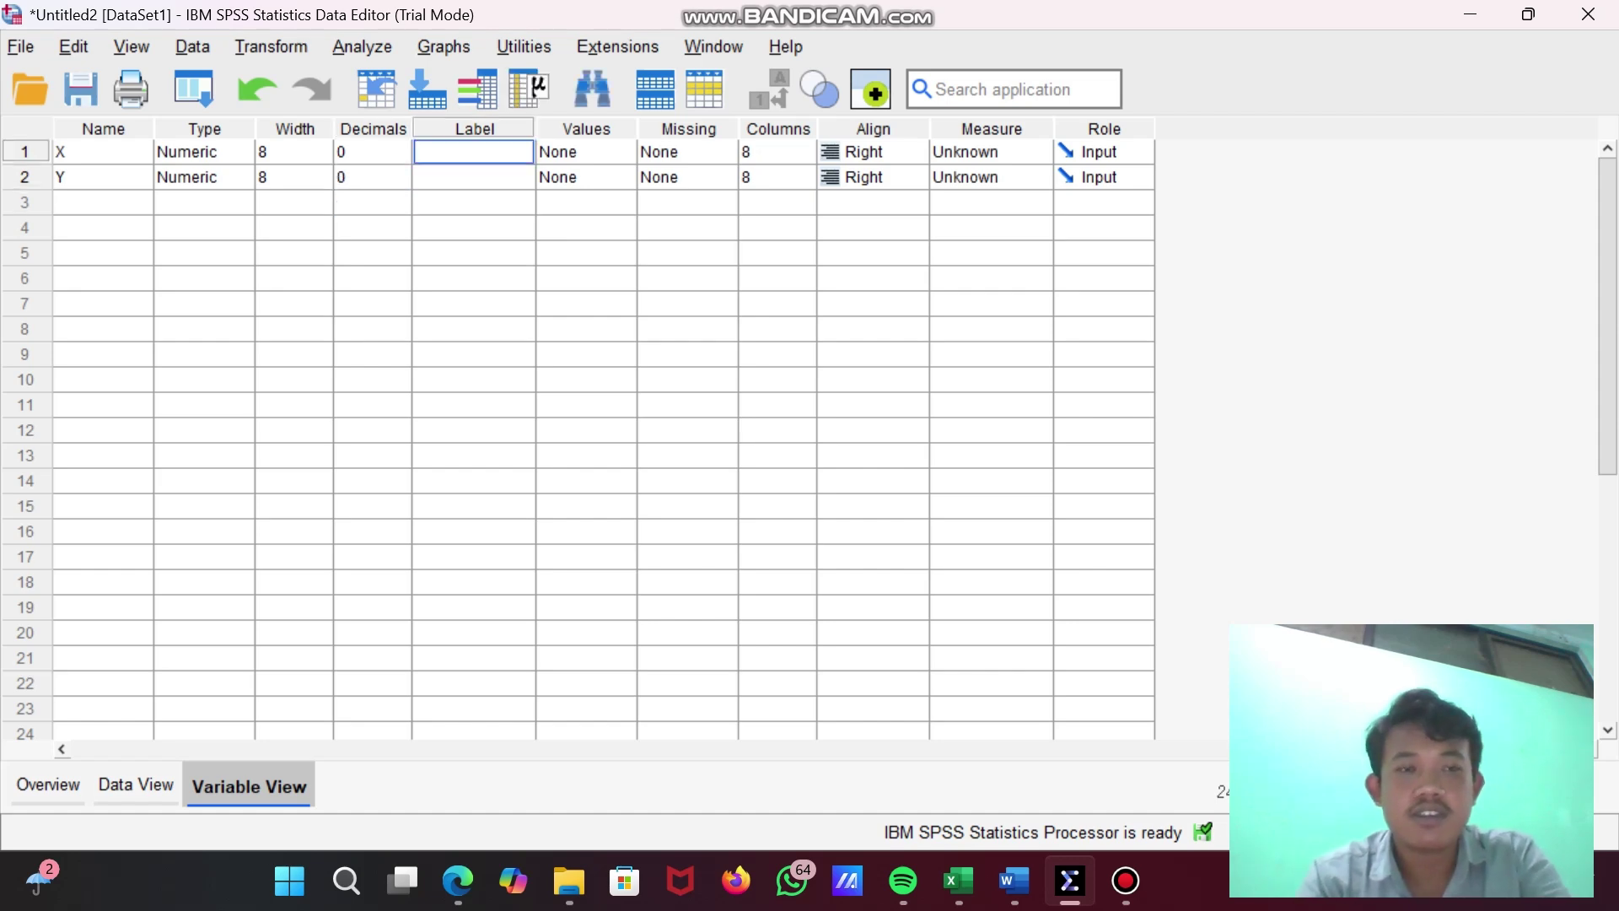
{"action": "type", "text": "Pres"}
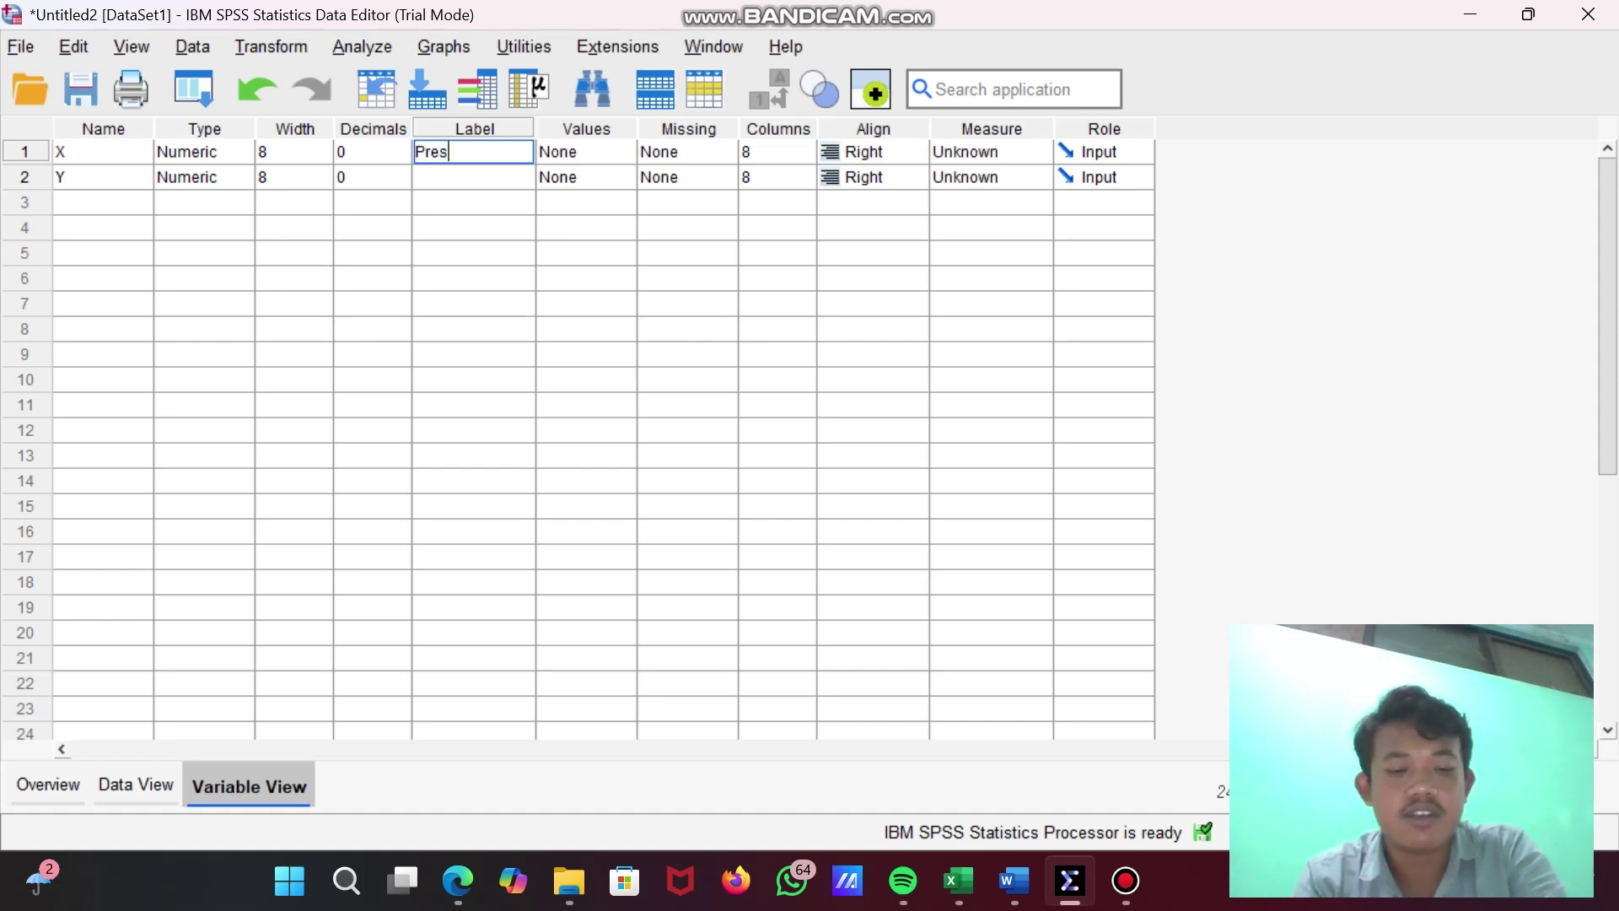
{"action": "type", "text": "tasi b"}
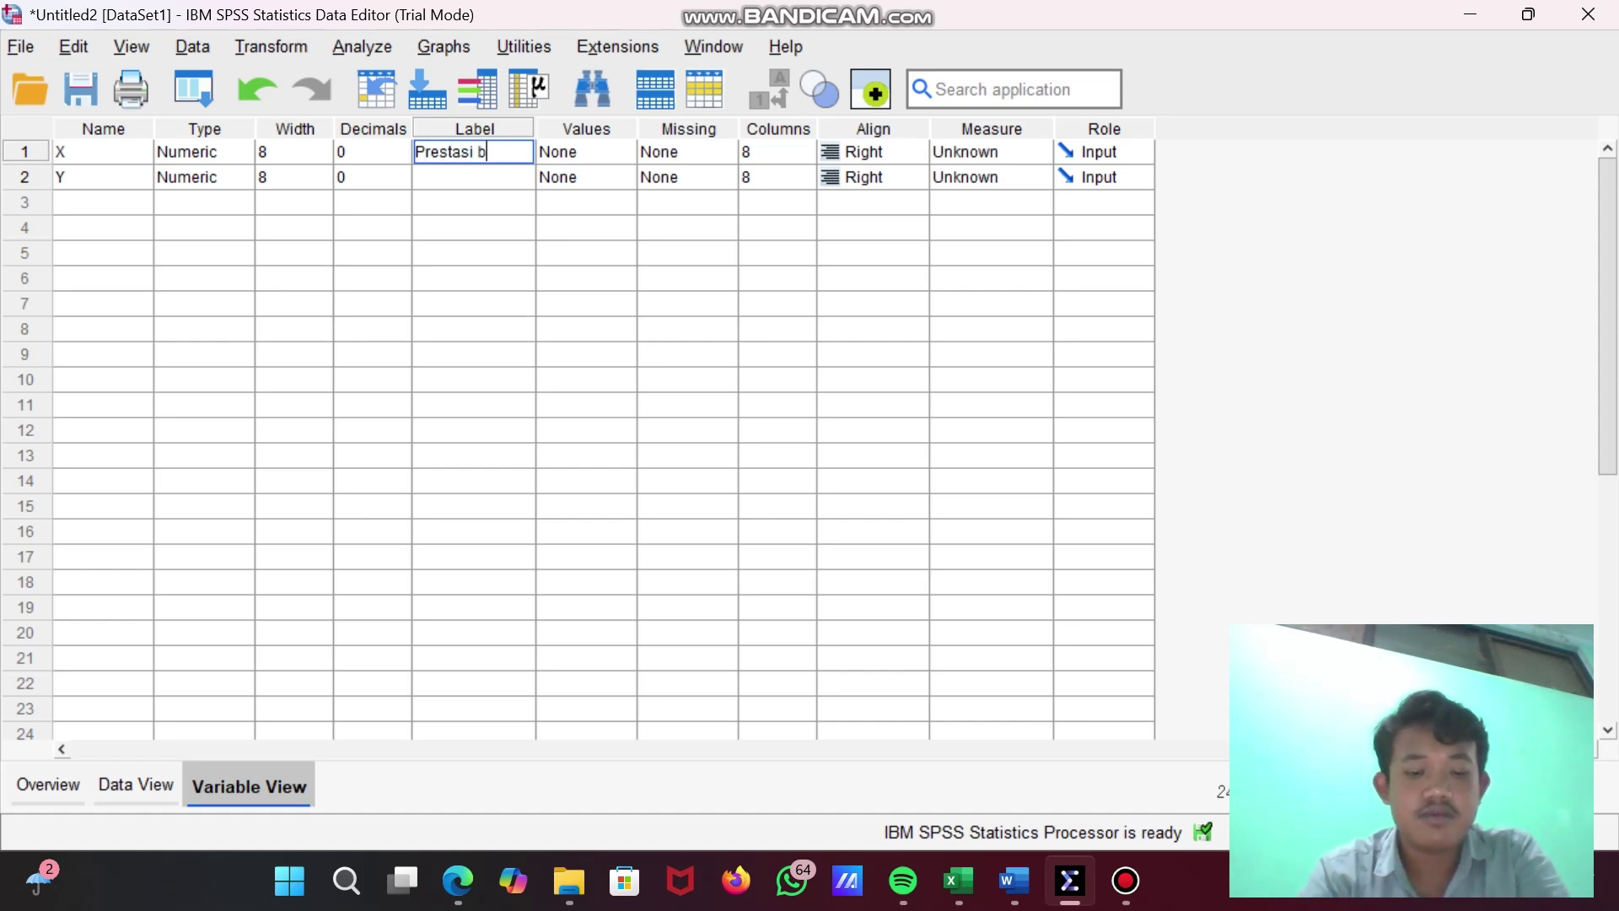
{"action": "type", "text": "elajar"}
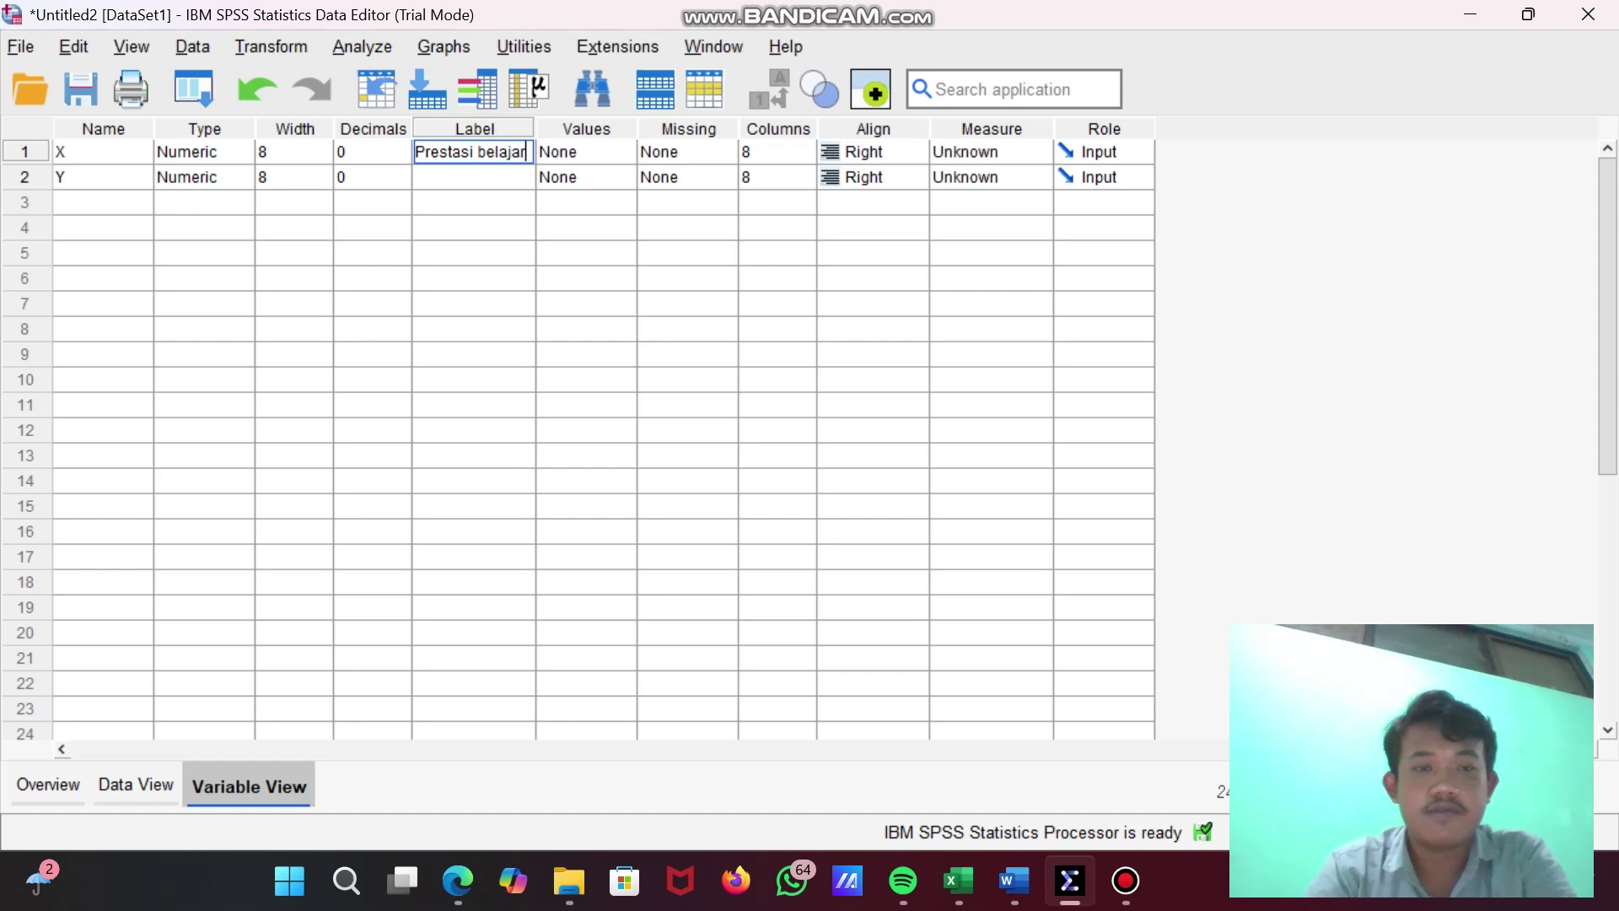
{"action": "key", "text": "Return"}
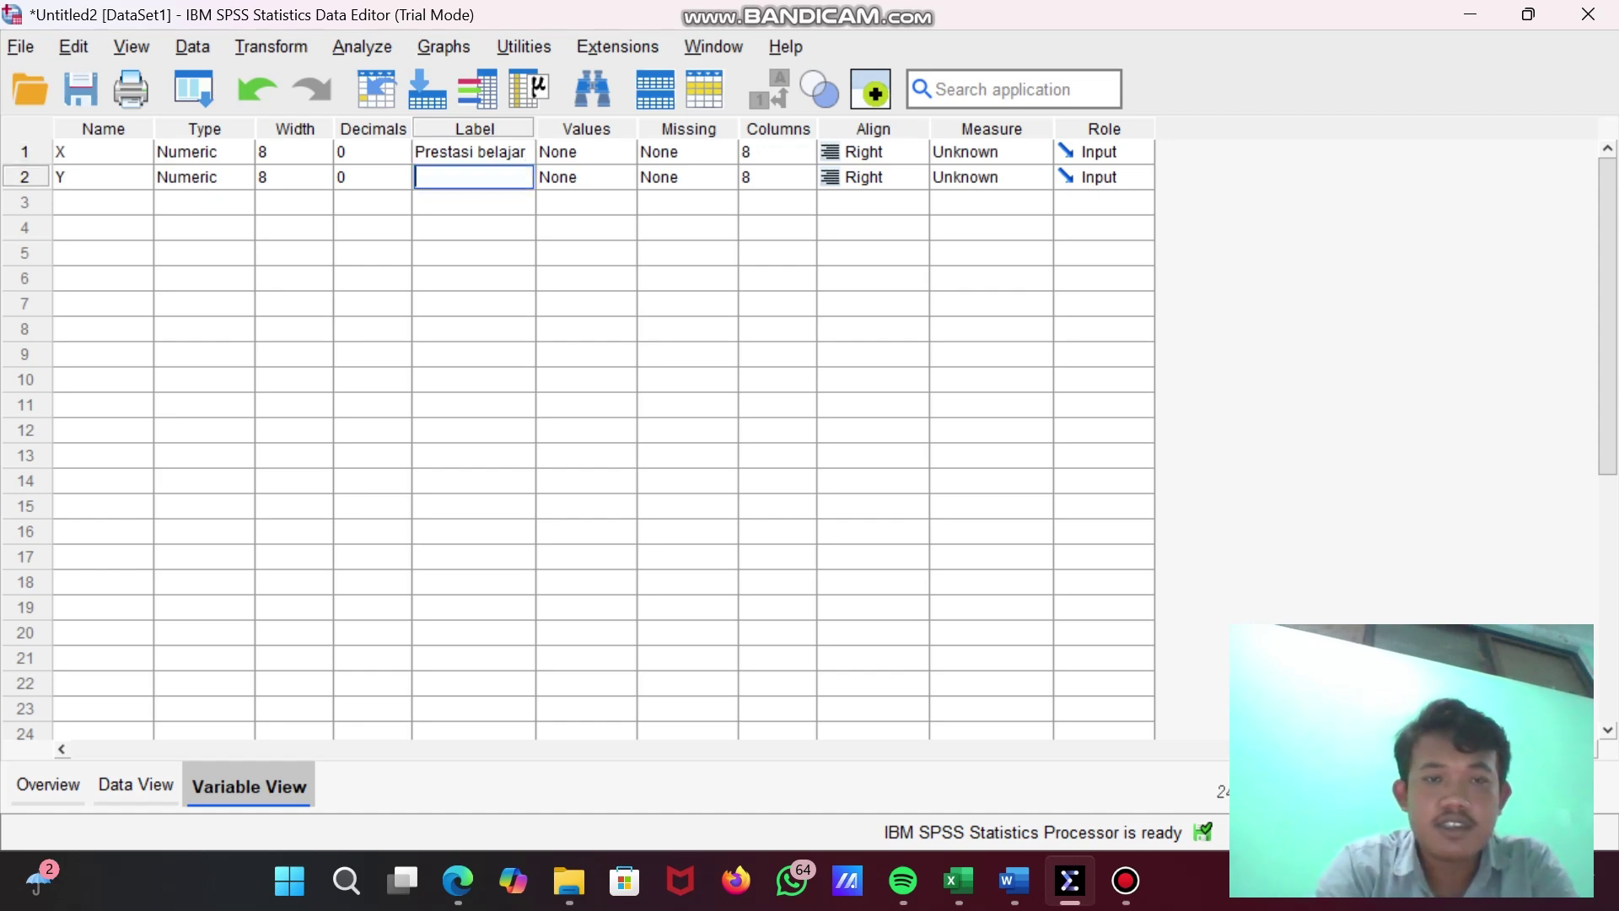
{"action": "type", "text": "Ni"}
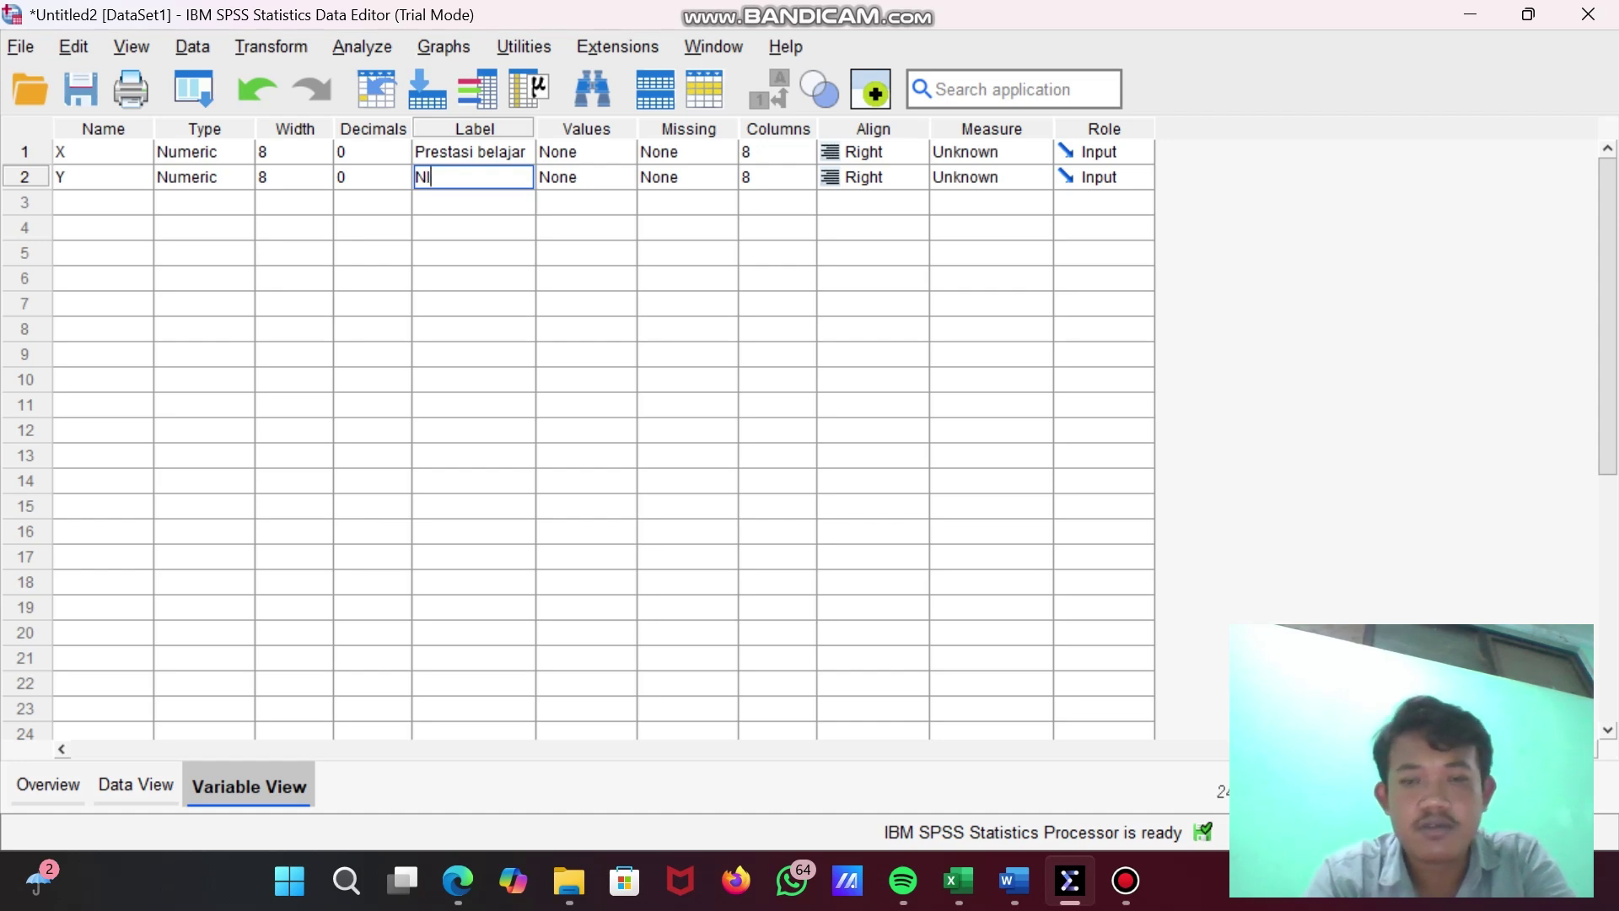
{"action": "type", "text": "lai"}
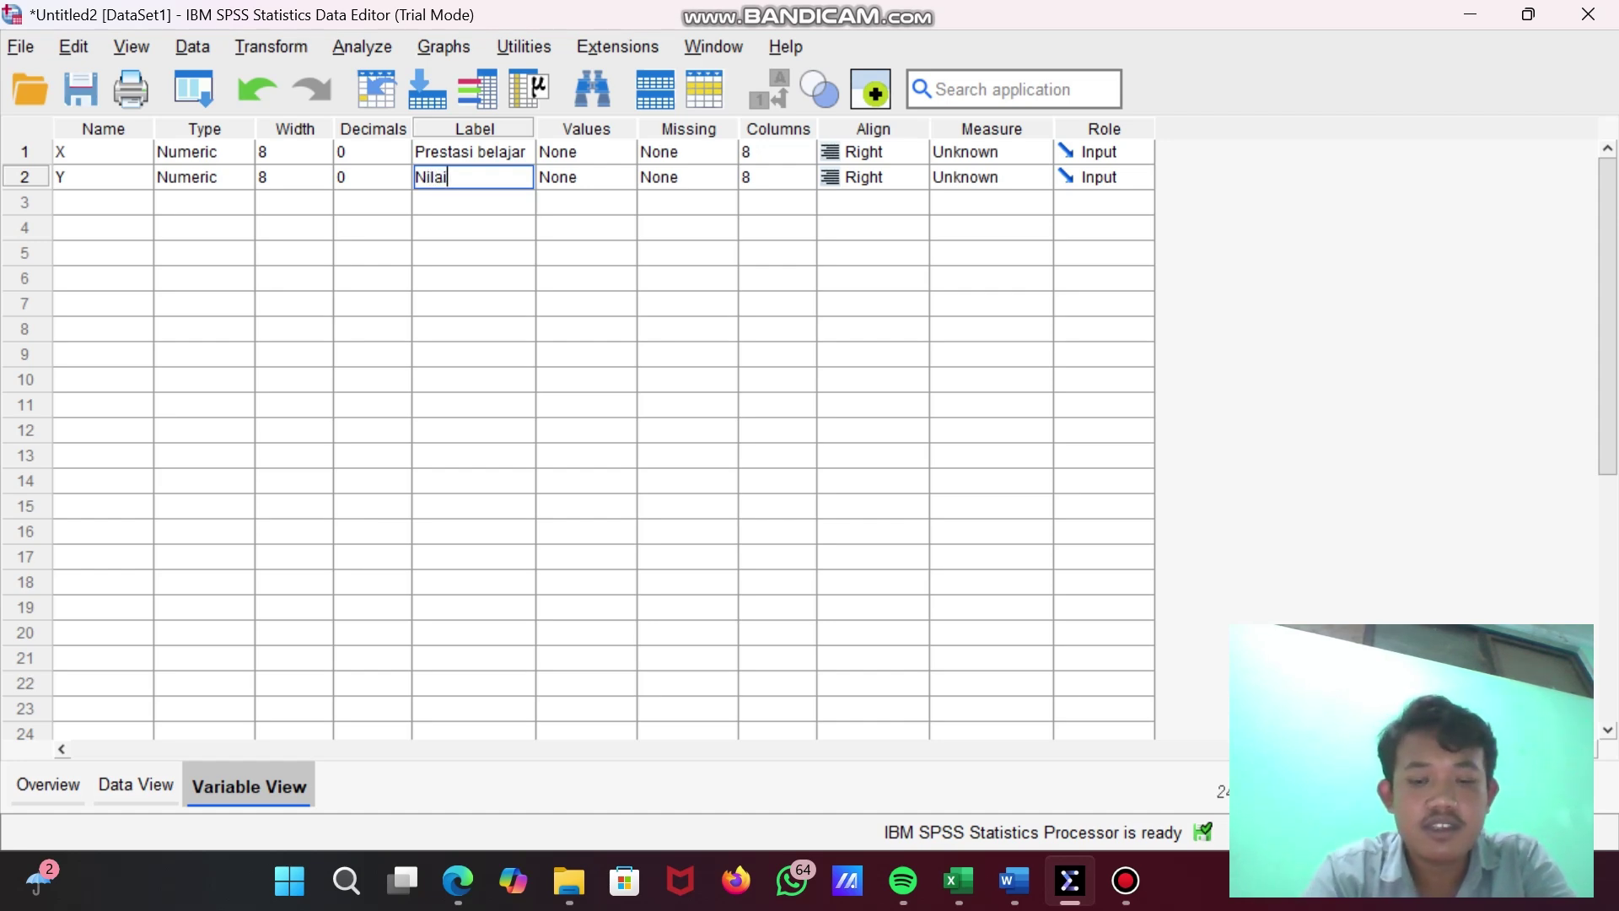
{"action": "type", "text": " ujian"}
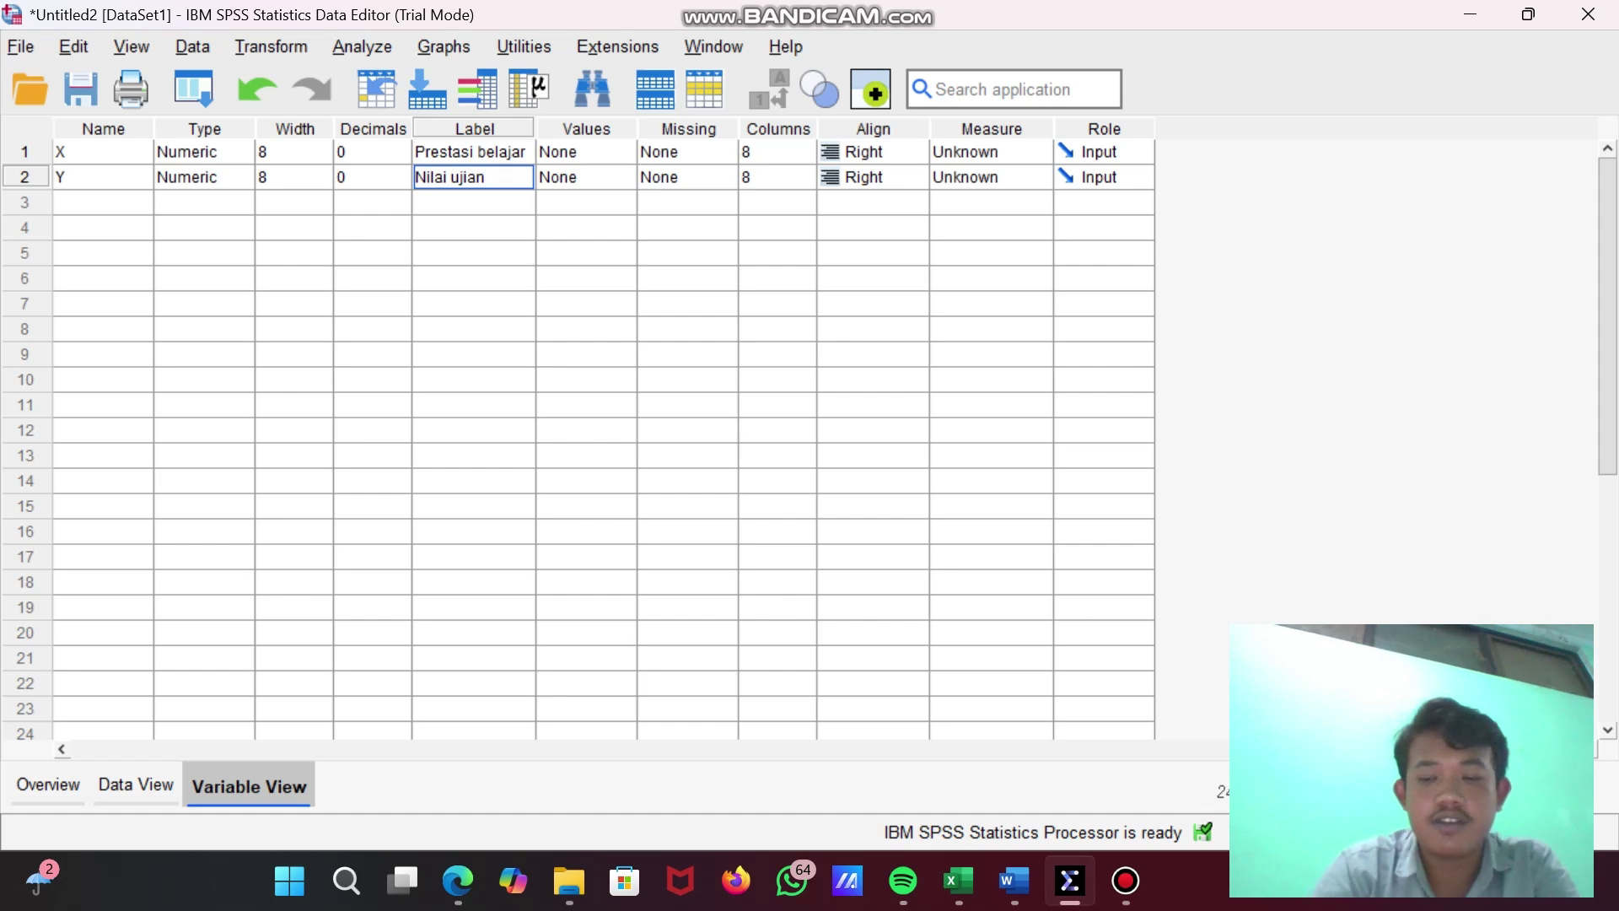
Step: Run a linear regression with Nilai ujian [Y] as the dependent variable and Prestasi belajar [X] as the independent variable
{"action": "key", "text": "Return"}
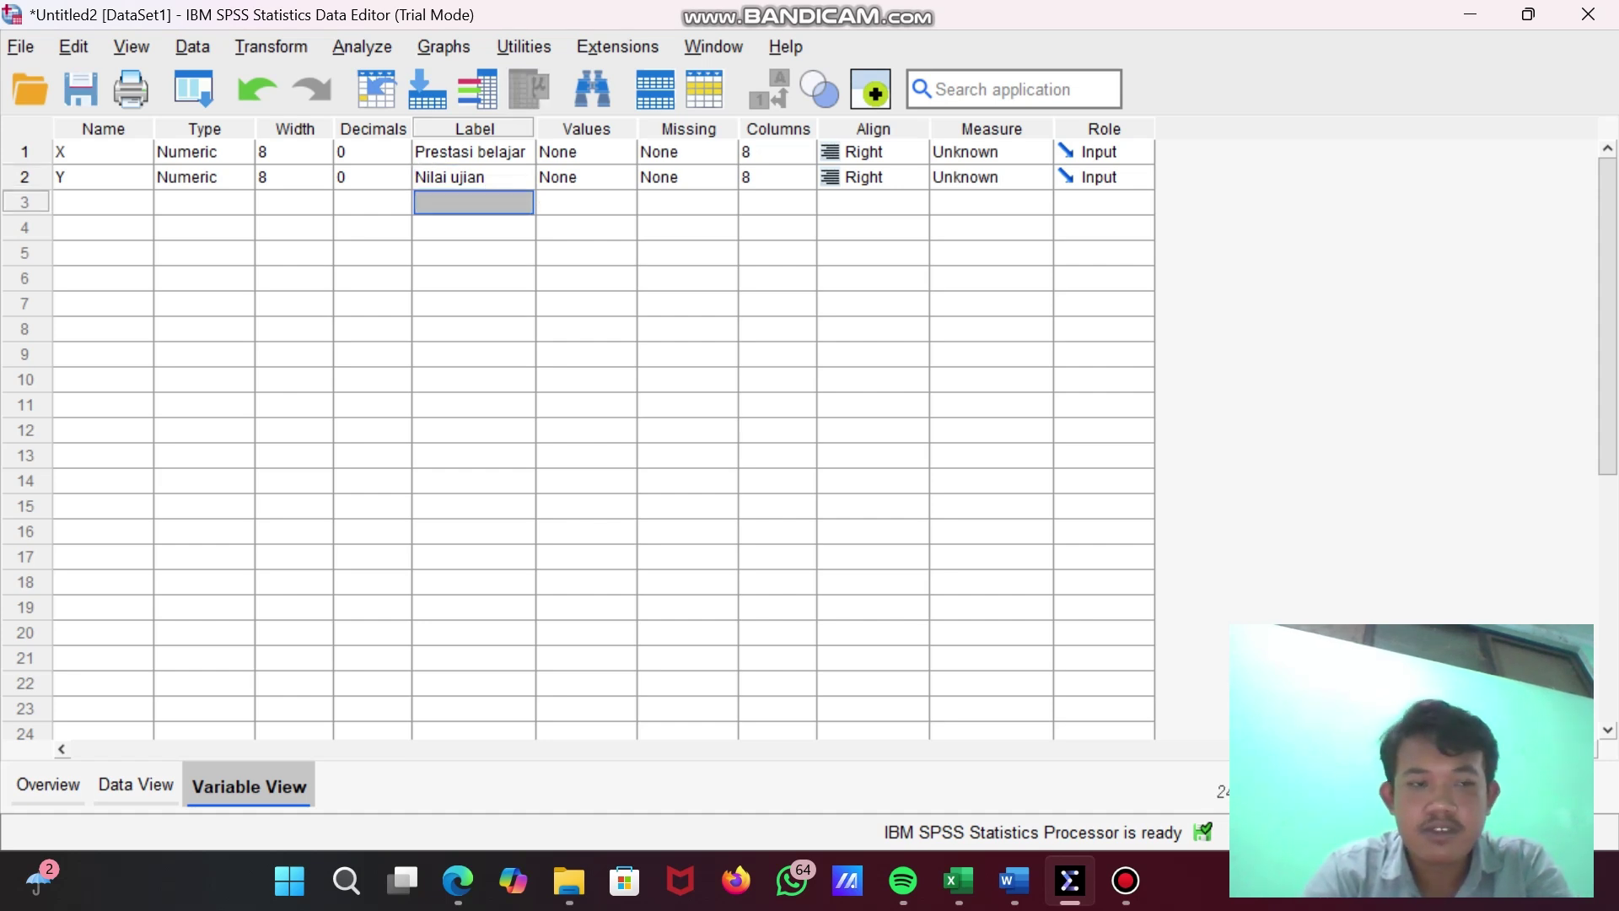
{"action": "left_click", "coordinate": [136, 784]}
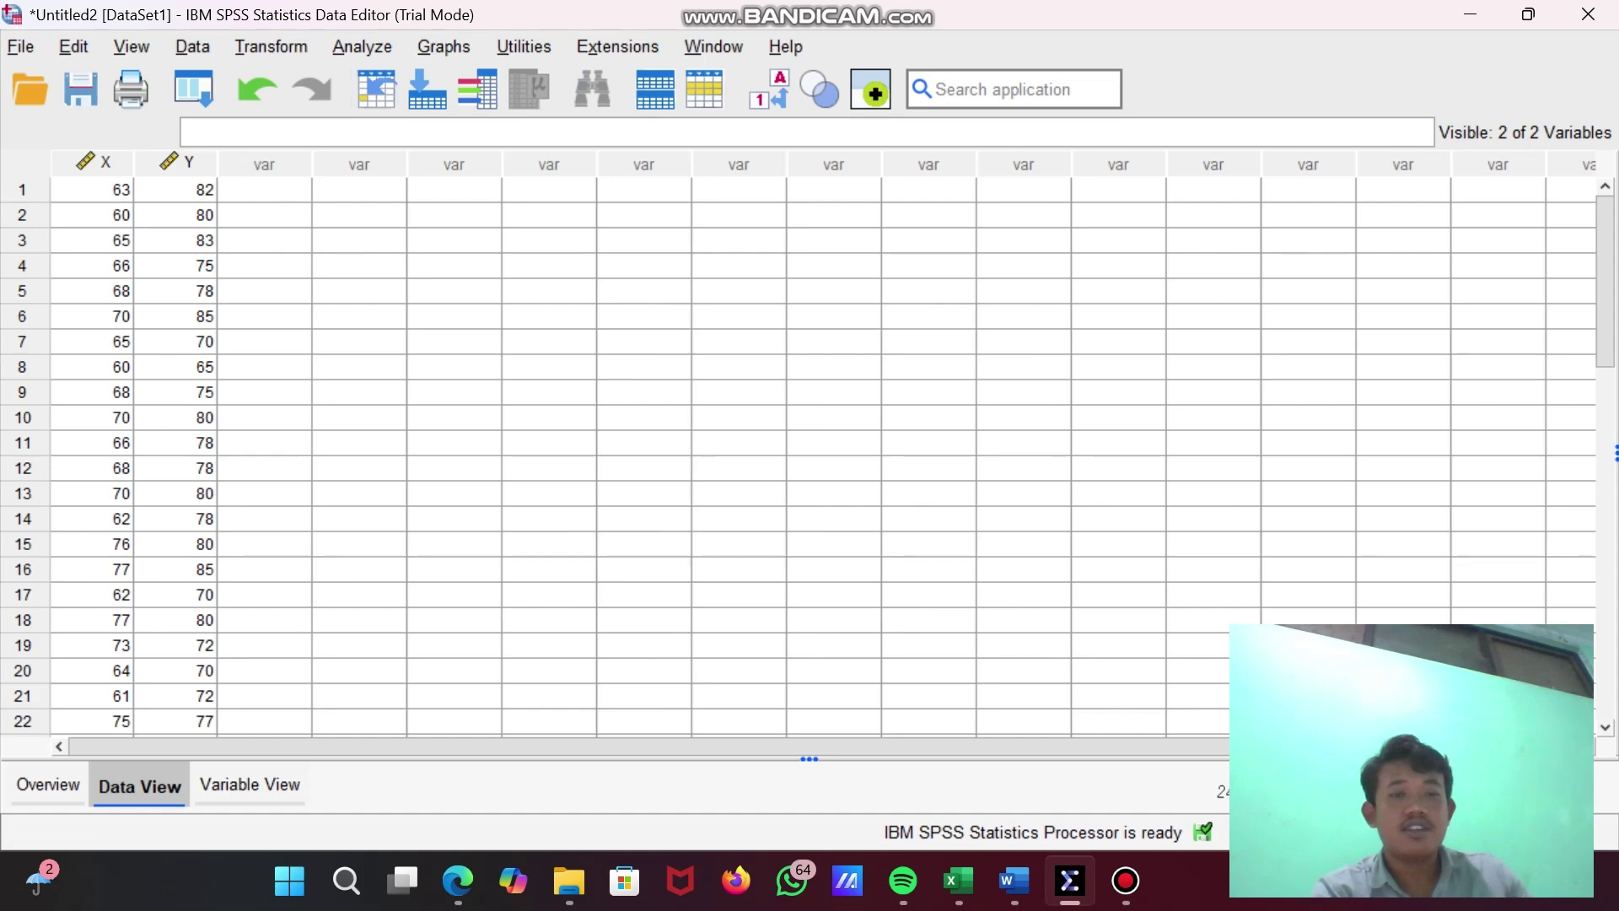
{"action": "left_click", "coordinate": [362, 46]}
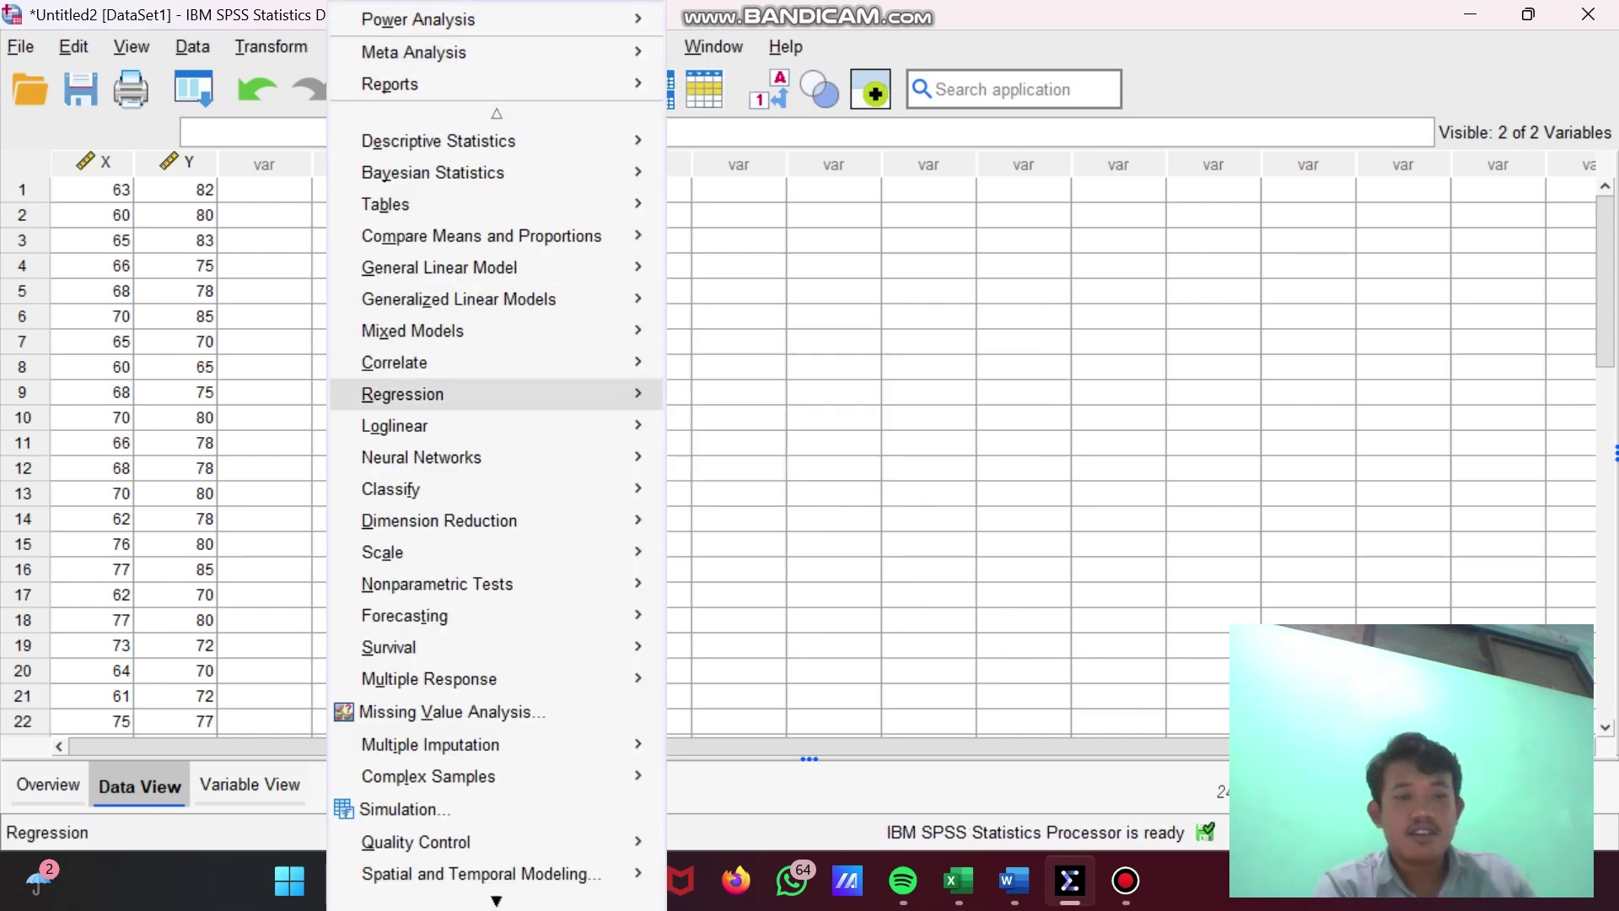
{"action": "mouse_move", "coordinate": [403, 394]}
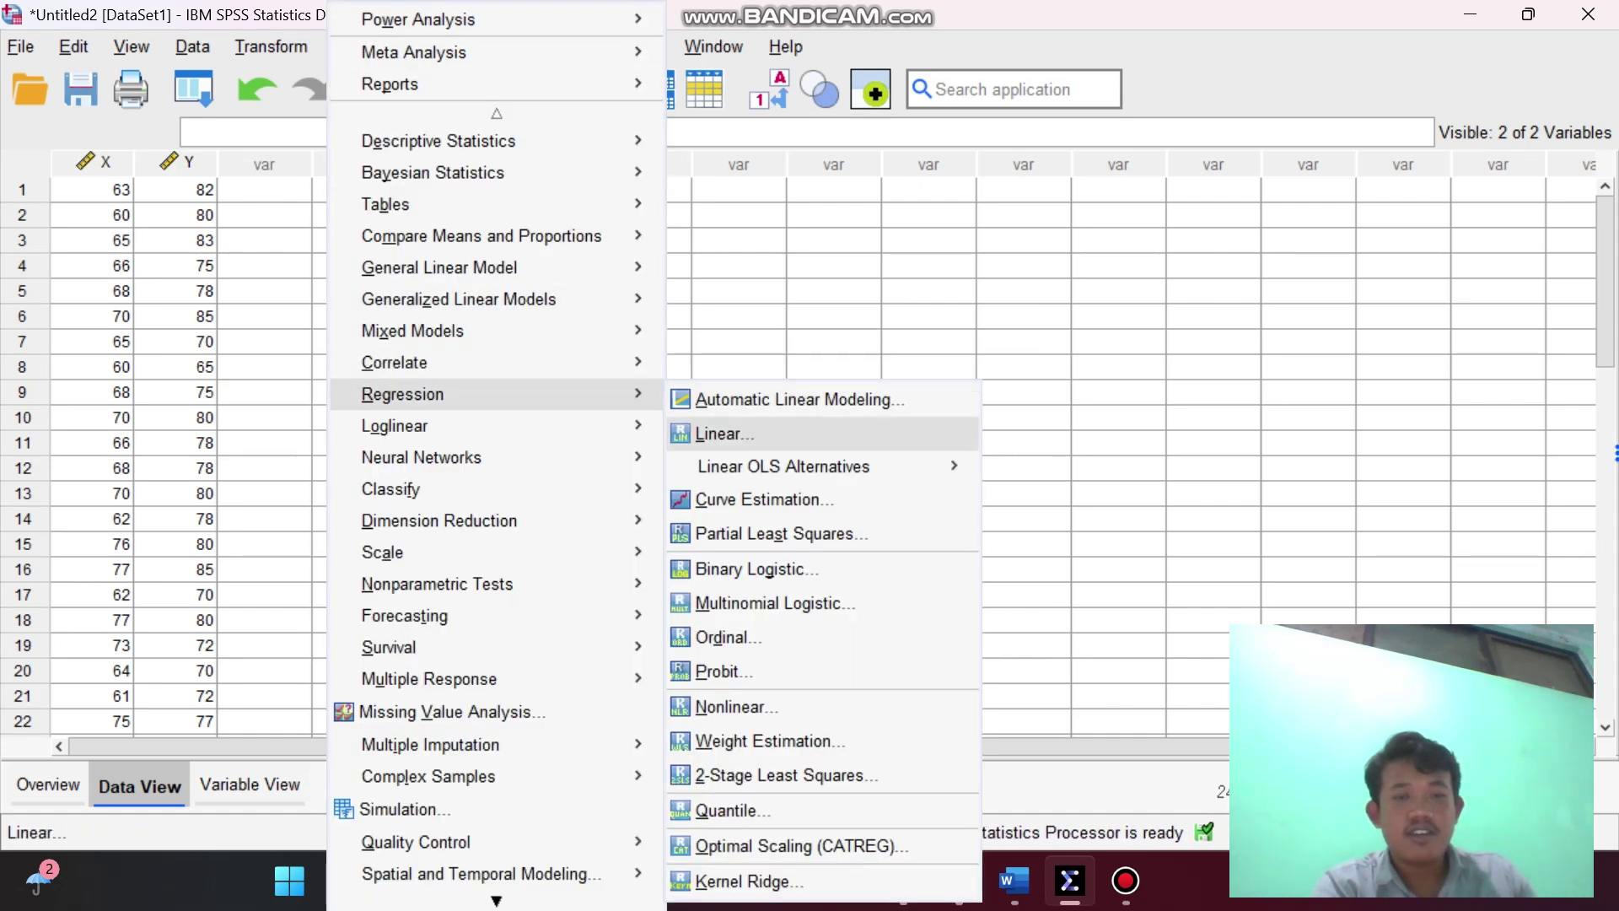
{"action": "left_click", "coordinate": [723, 433]}
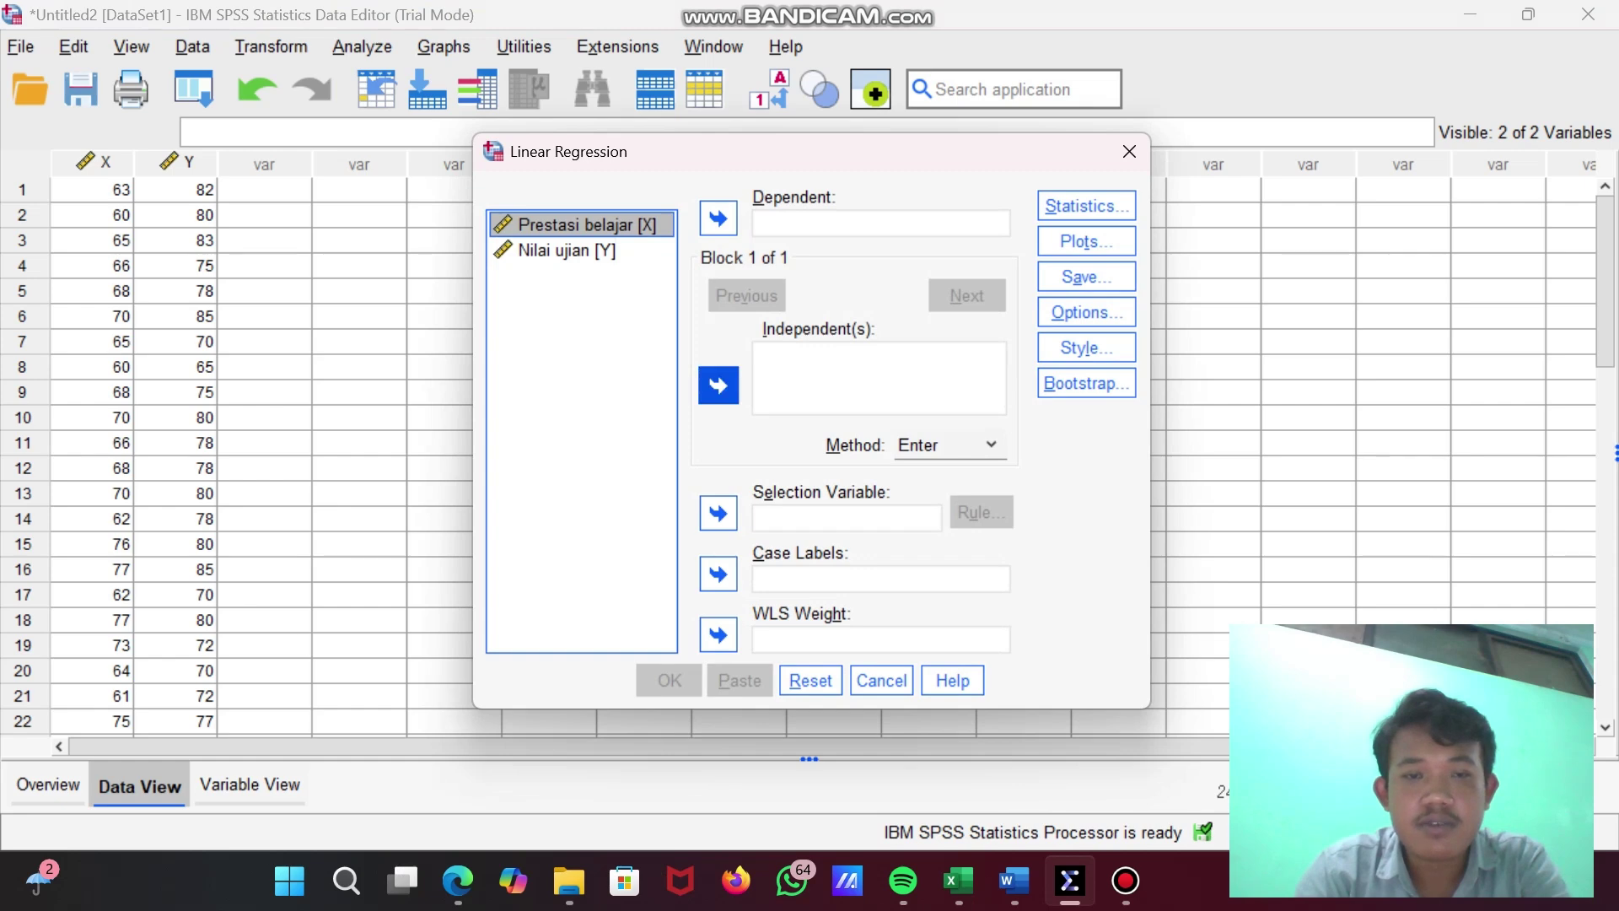
{"action": "left_click", "coordinate": [718, 386]}
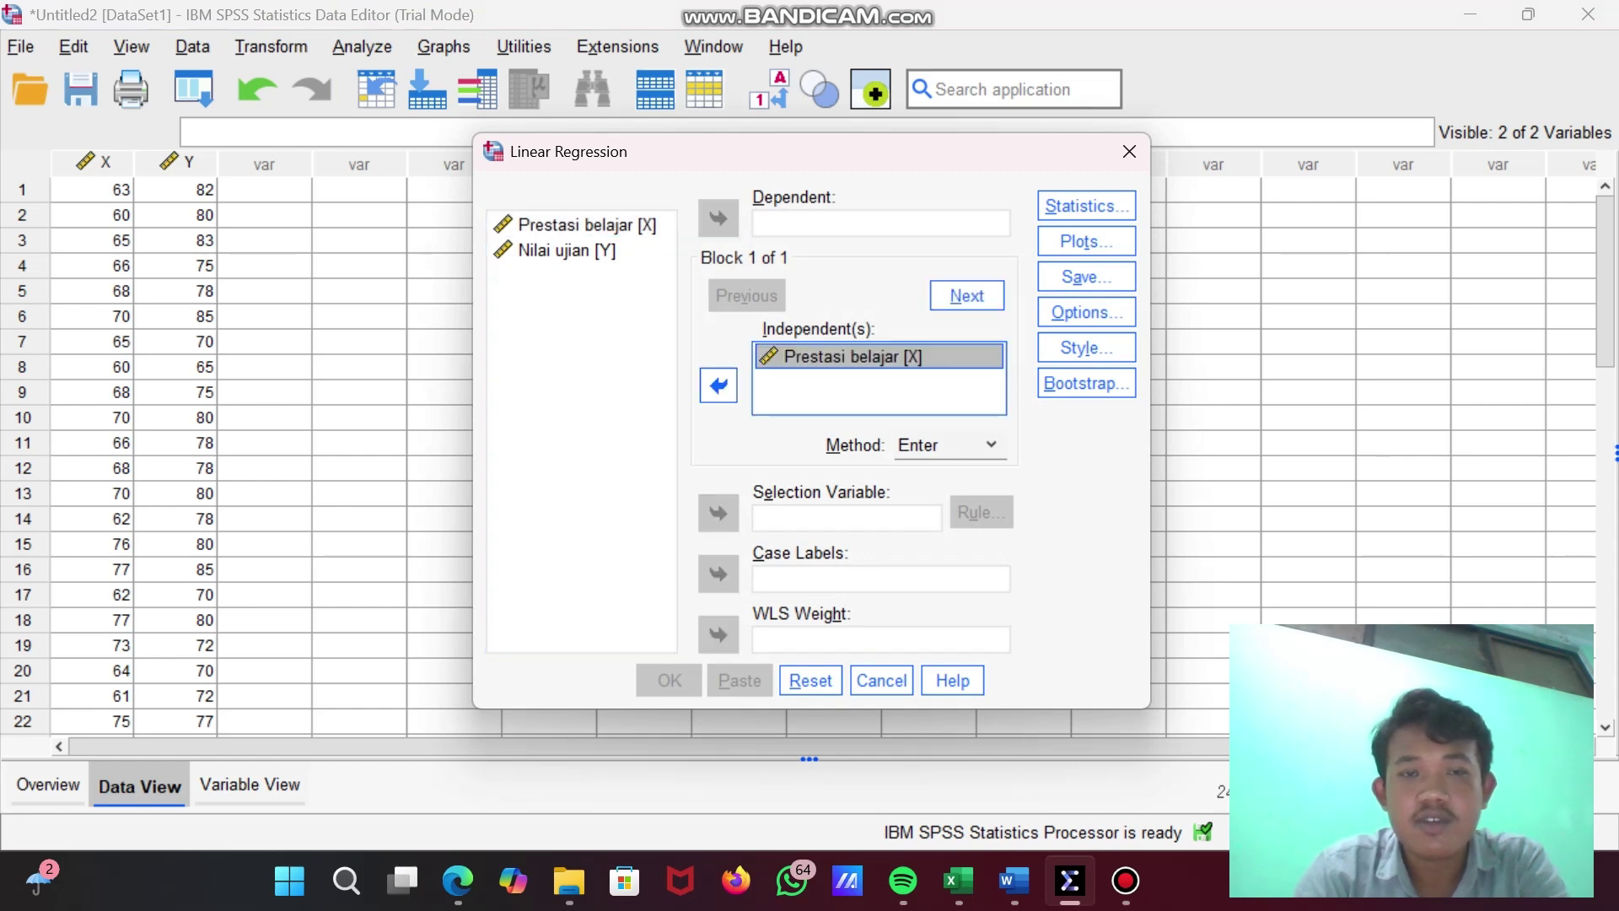
{"action": "left_click", "coordinate": [565, 251]}
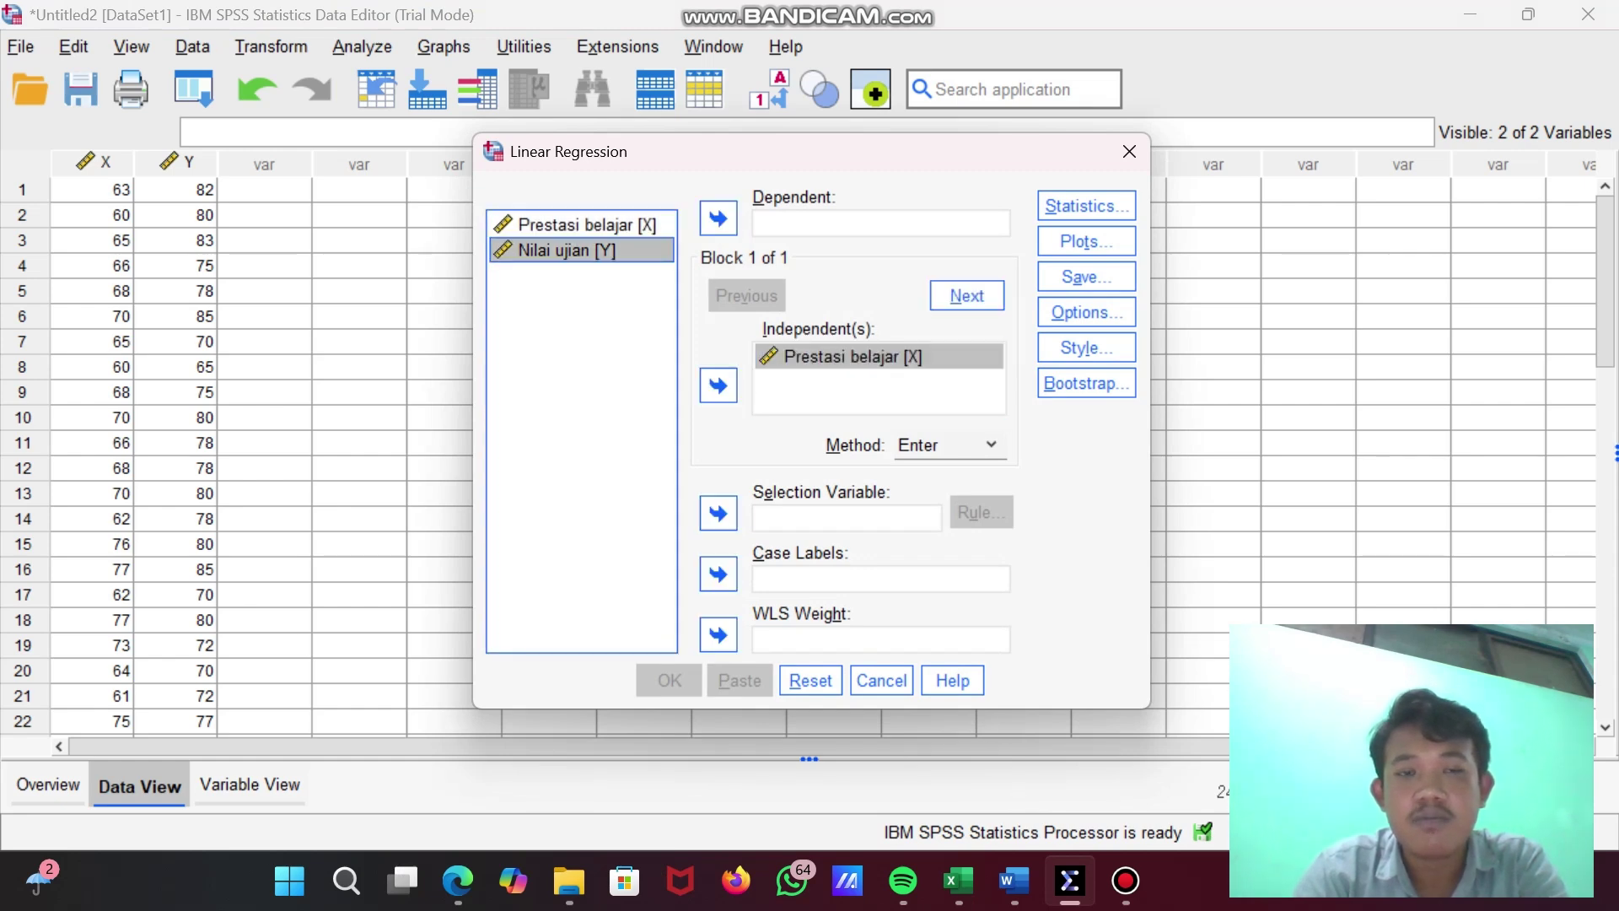
{"action": "left_click", "coordinate": [718, 218]}
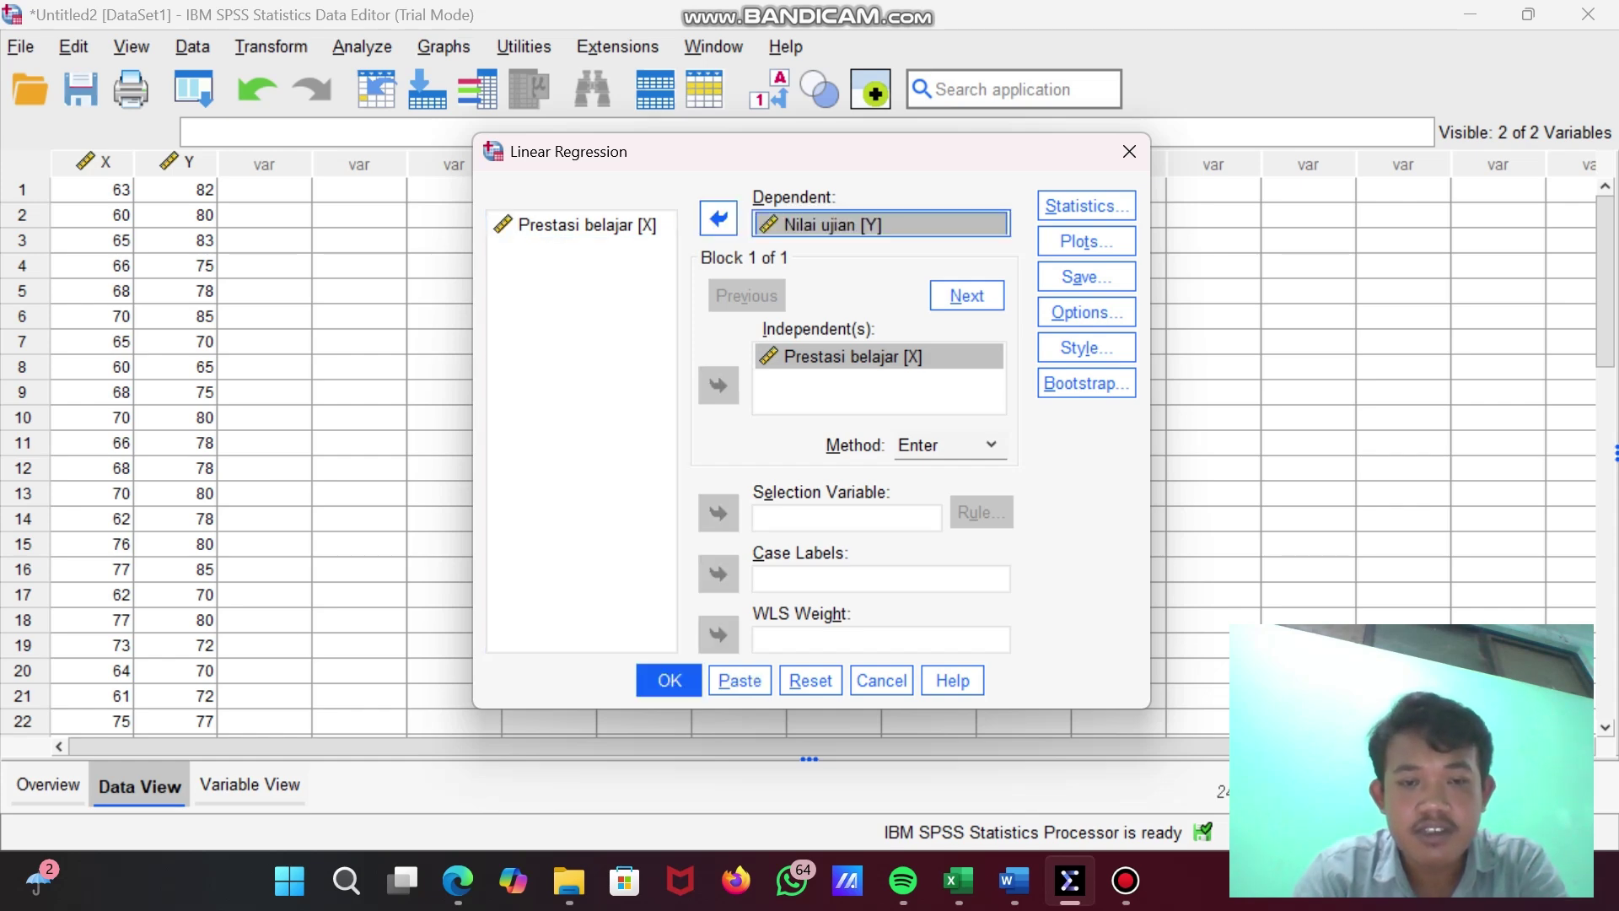
{"action": "left_click", "coordinate": [669, 679]}
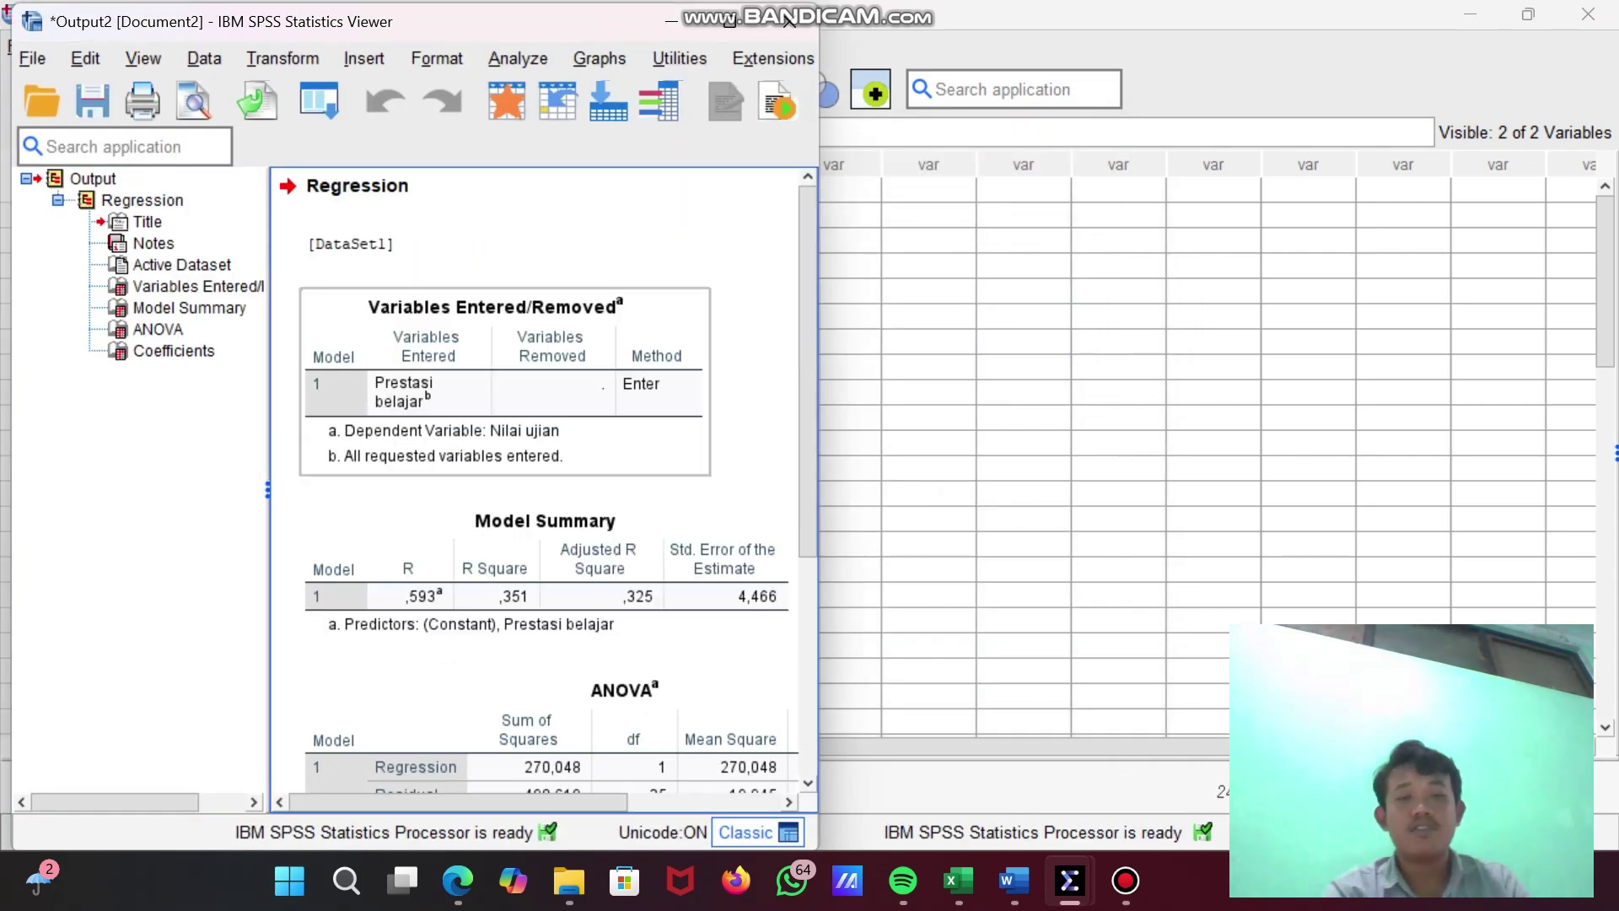
Step: Review the regression output down to the Coefficients table and arrange it side by side with the Pembahasan document in Word
{"action": "scroll", "coordinate": [543, 480], "scroll_direction": "down", "scroll_amount": 3}
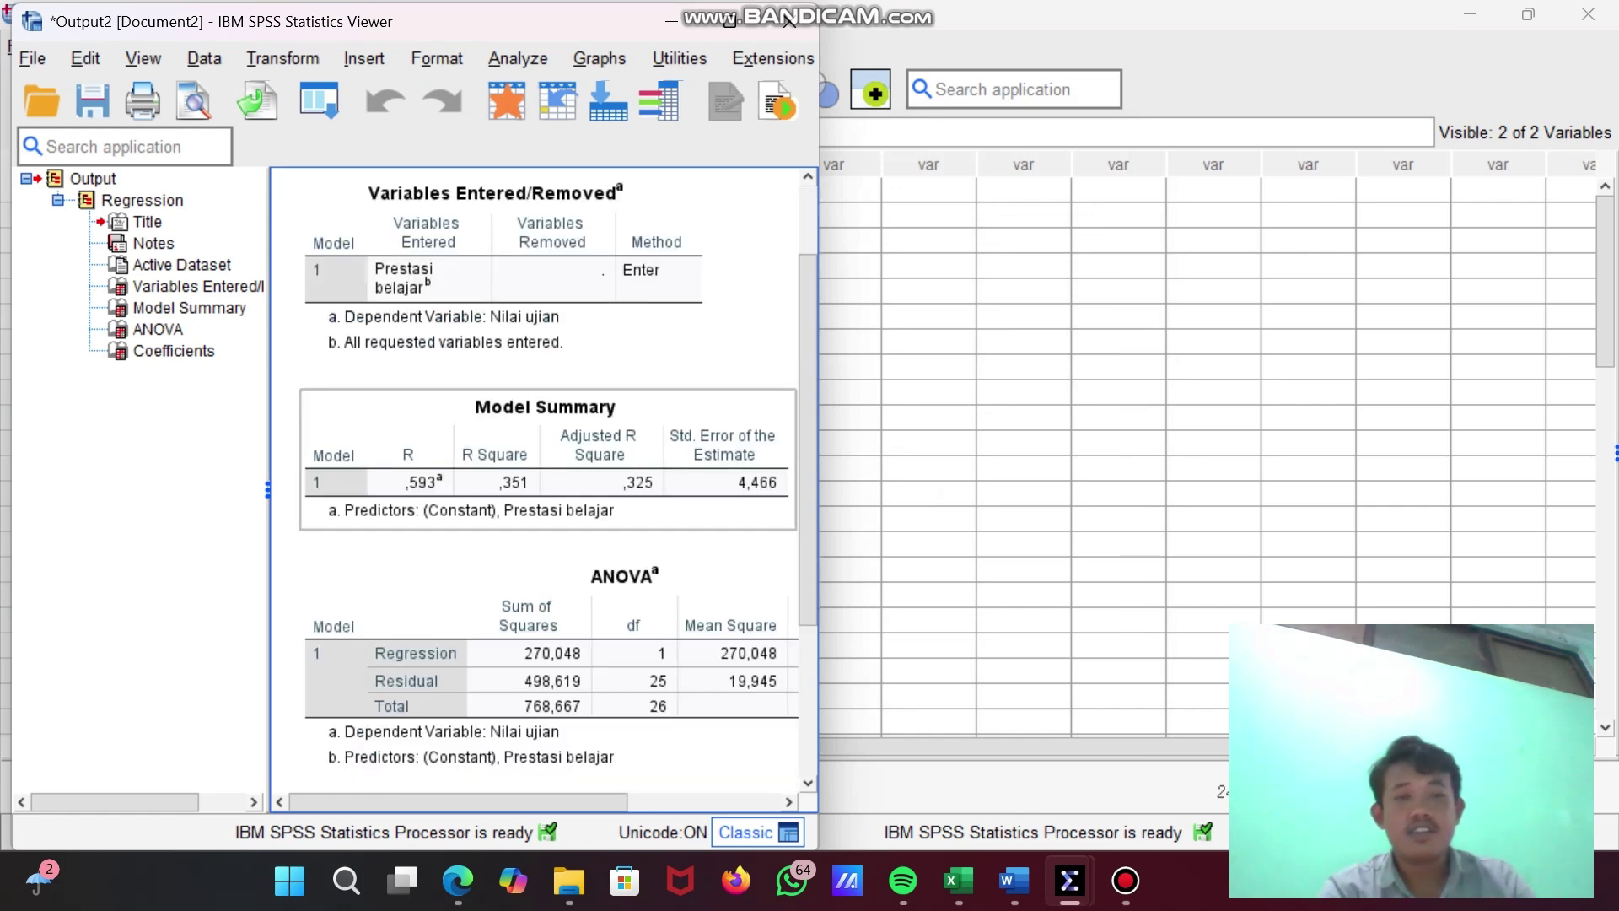
{"action": "scroll", "coordinate": [544, 480], "scroll_direction": "down", "scroll_amount": 6}
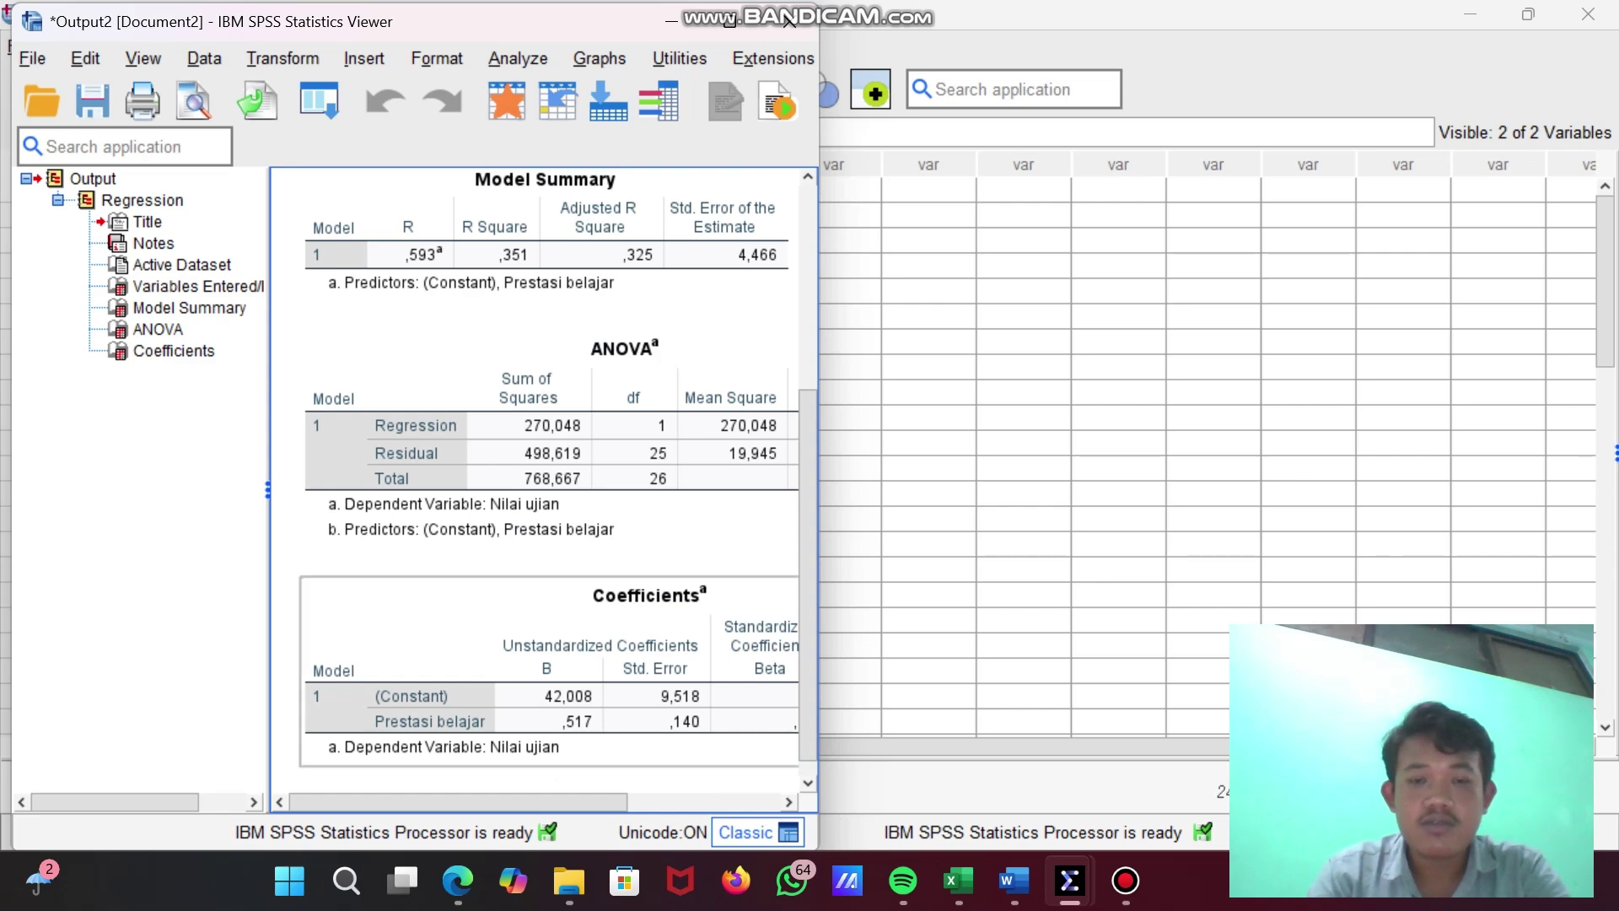
{"action": "left_click", "coordinate": [1013, 880]}
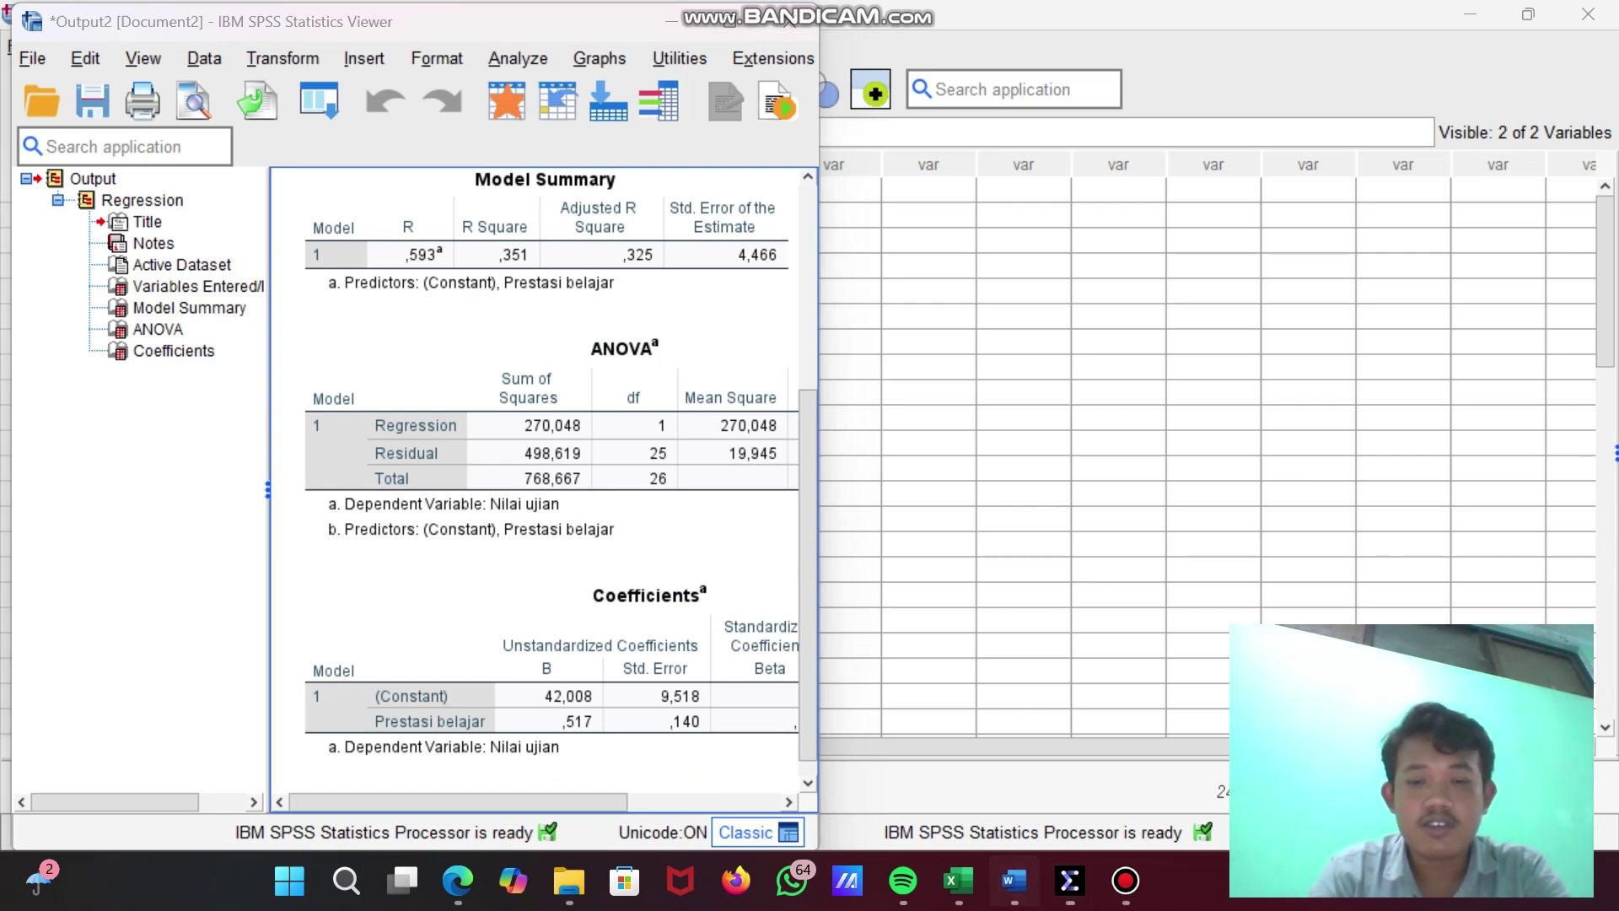
{"action": "scroll", "coordinate": [814, 540], "scroll_direction": "up", "scroll_amount": 20}
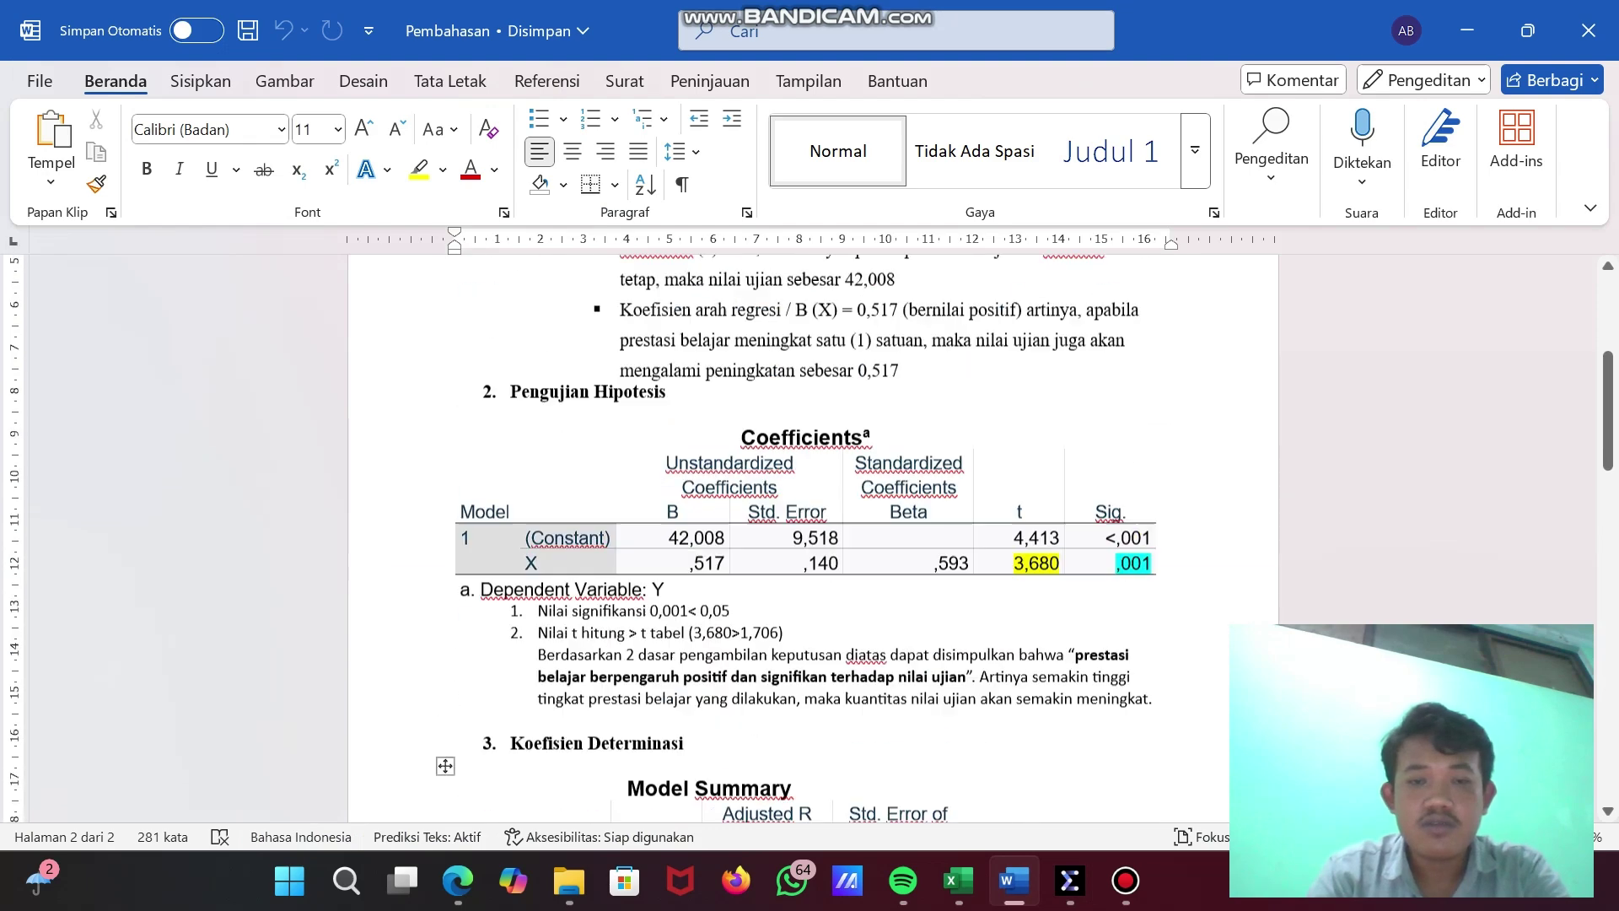
{"action": "scroll", "coordinate": [814, 539], "scroll_direction": "down", "scroll_amount": 3}
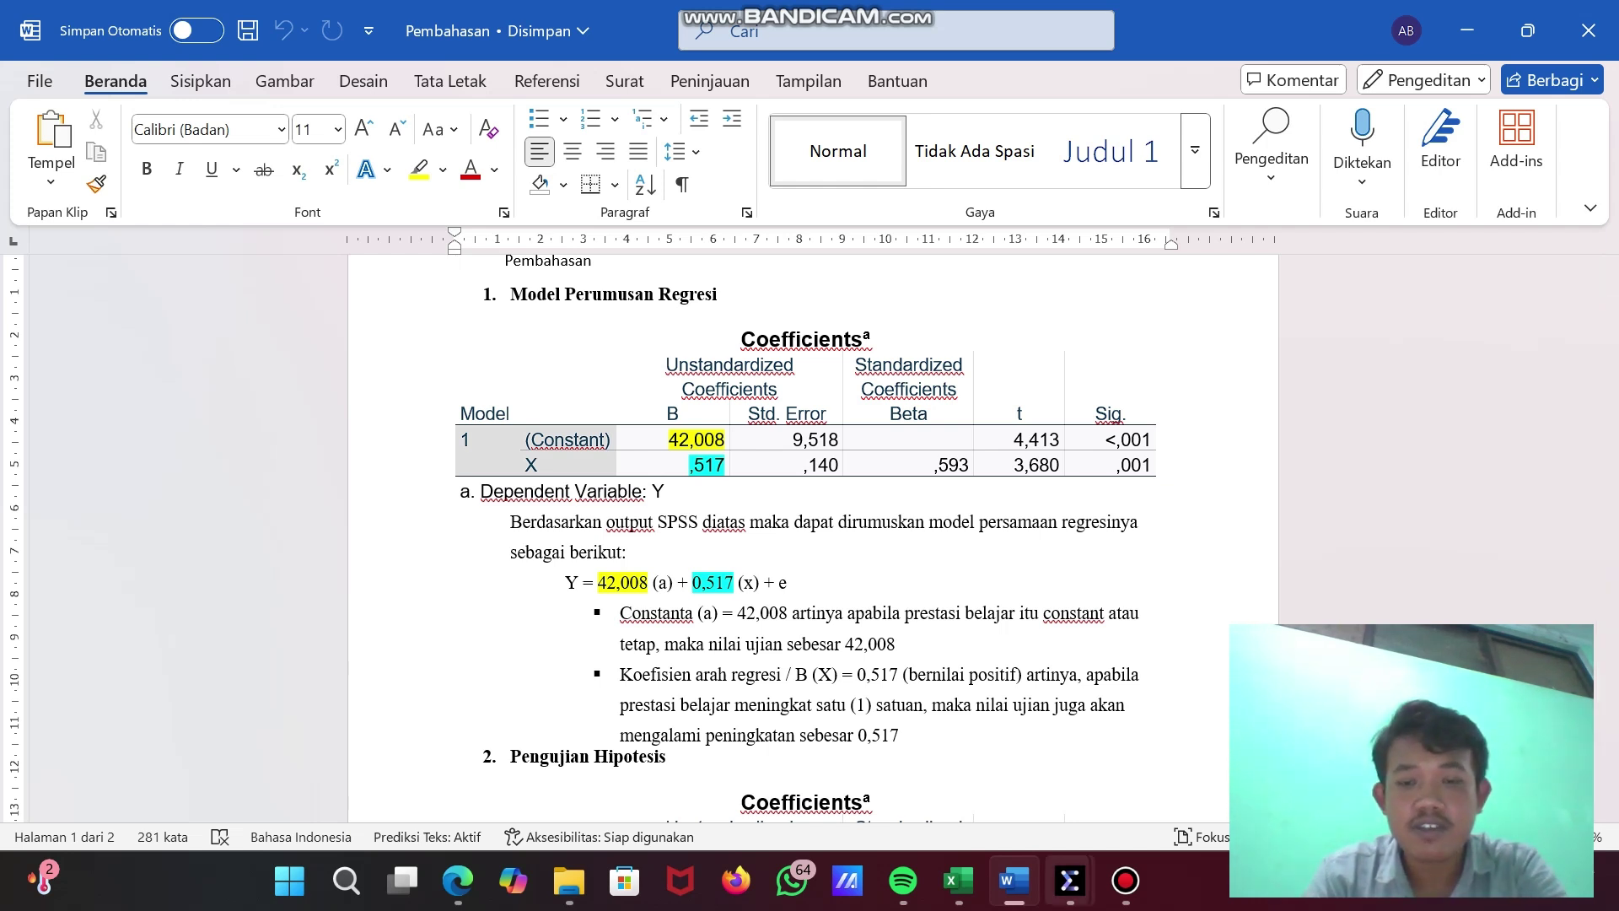
{"action": "left_click", "coordinate": [1069, 880]}
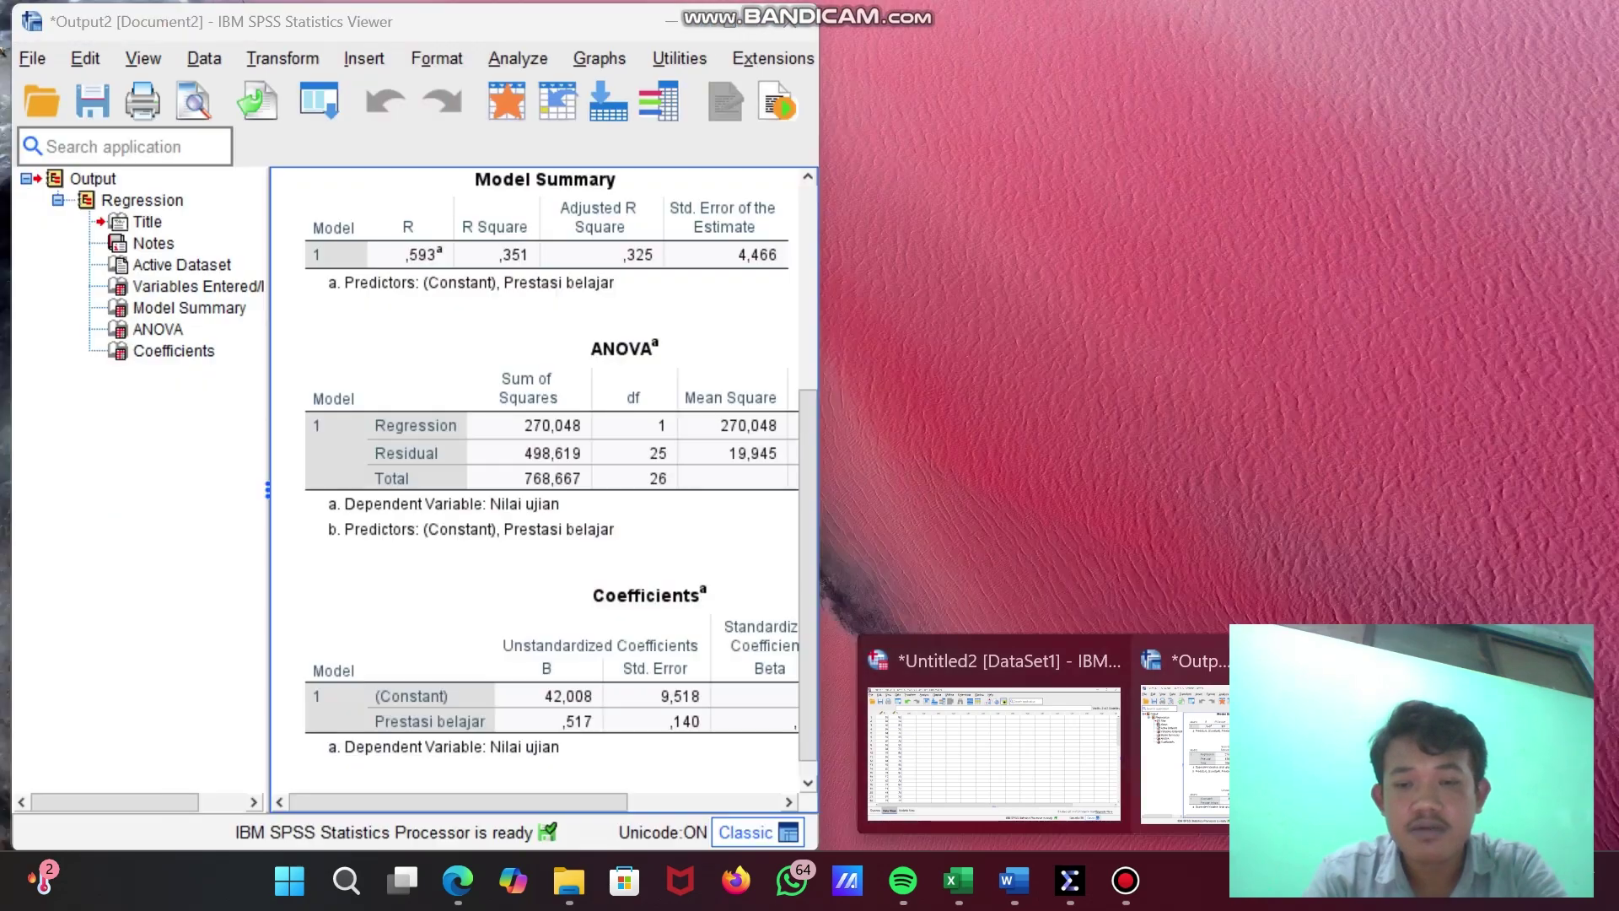
{"action": "left_click", "coordinate": [1185, 742]}
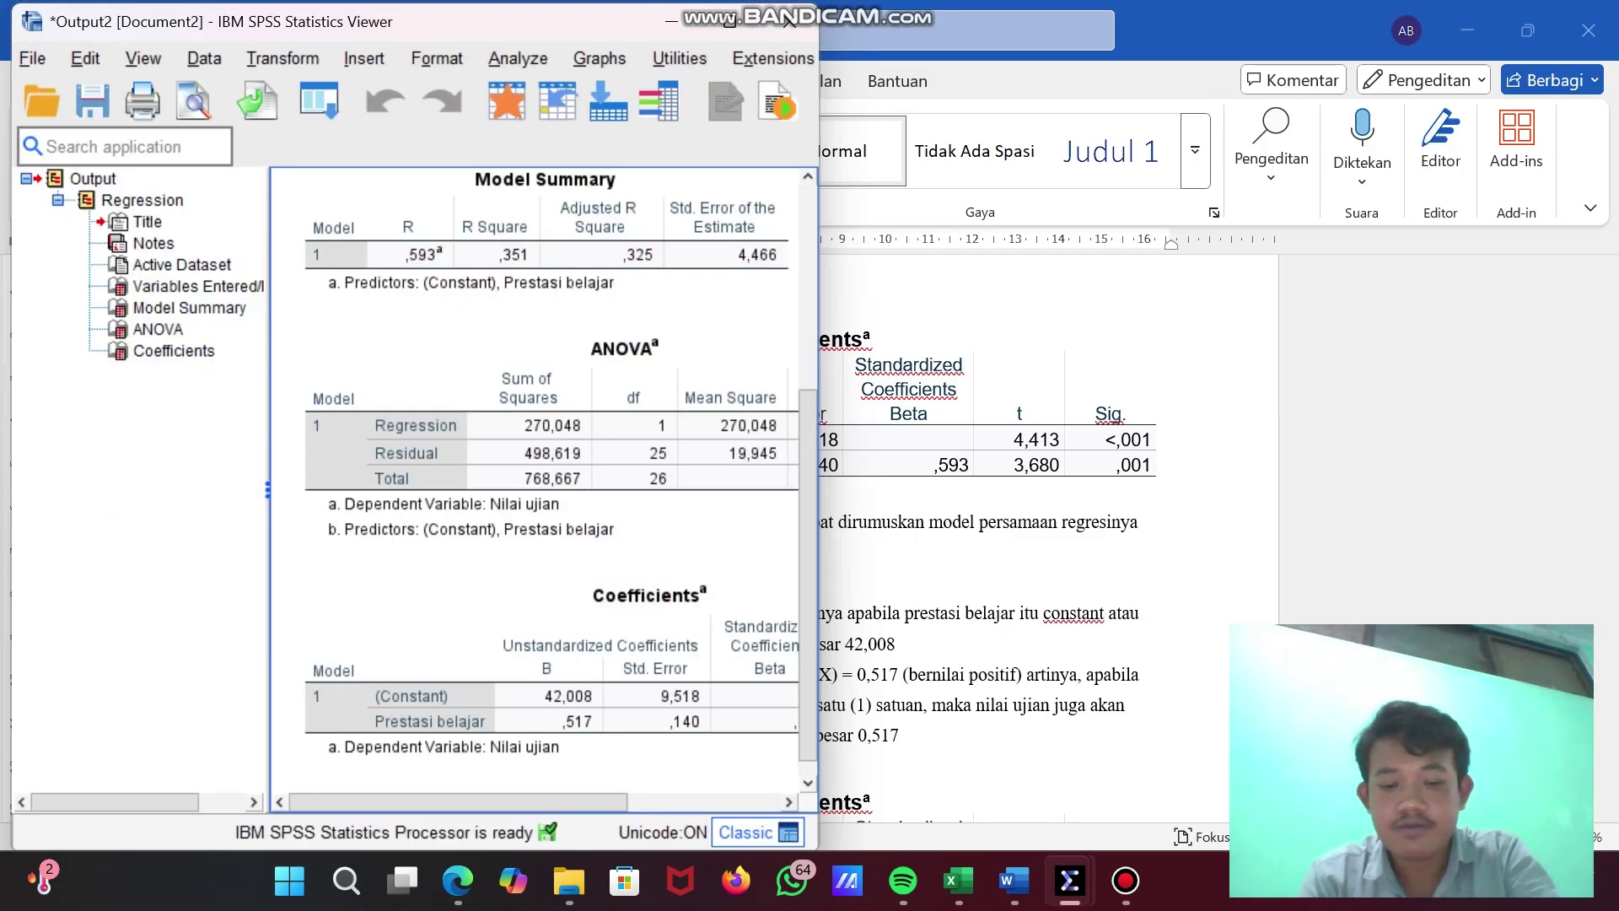
{"action": "key", "text": "super+Left"}
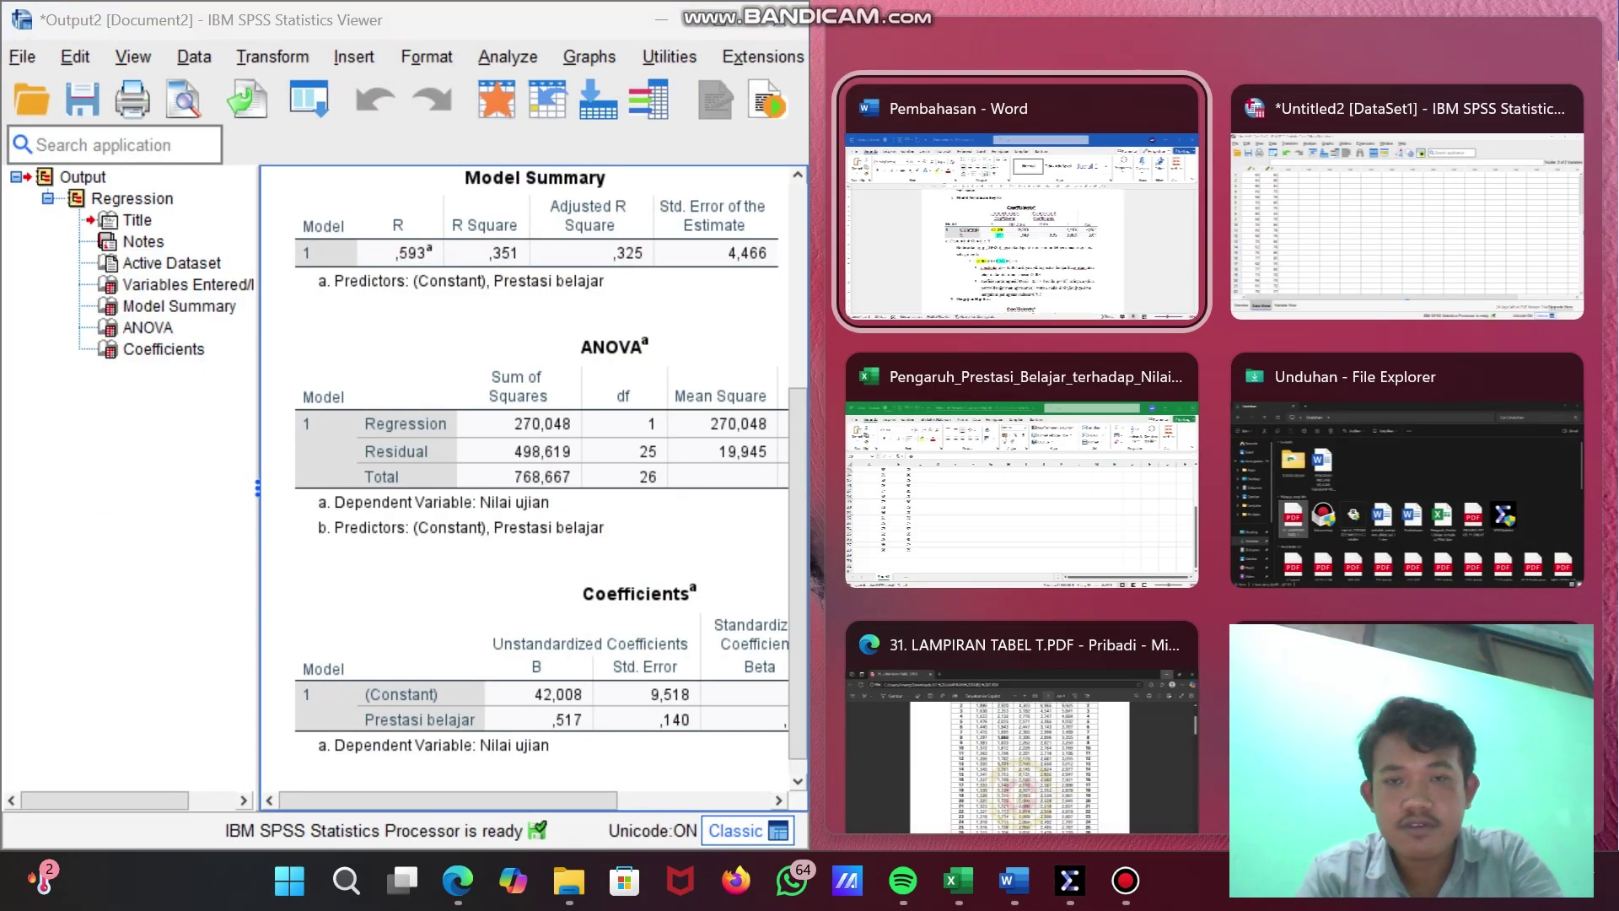
{"action": "key", "text": "Return"}
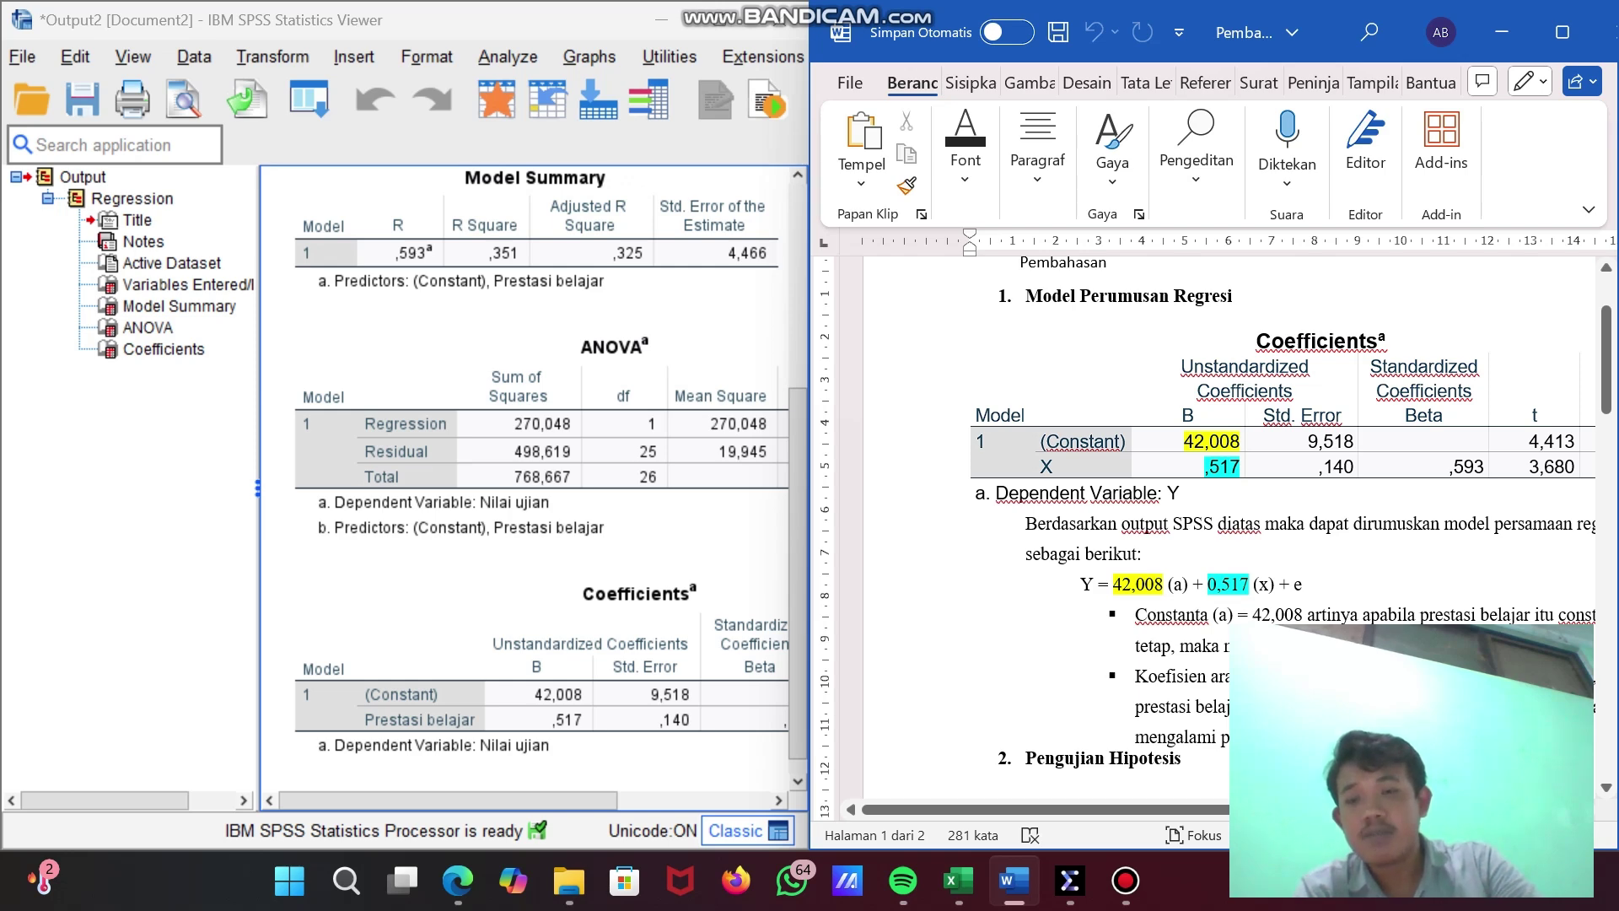
Step: Examine the regression equation, its coefficient interpretations and the Pengujian Hipotesis table in the Pembahasan document
{"action": "scroll", "coordinate": [1229, 521], "scroll_direction": "right", "scroll_amount": 3}
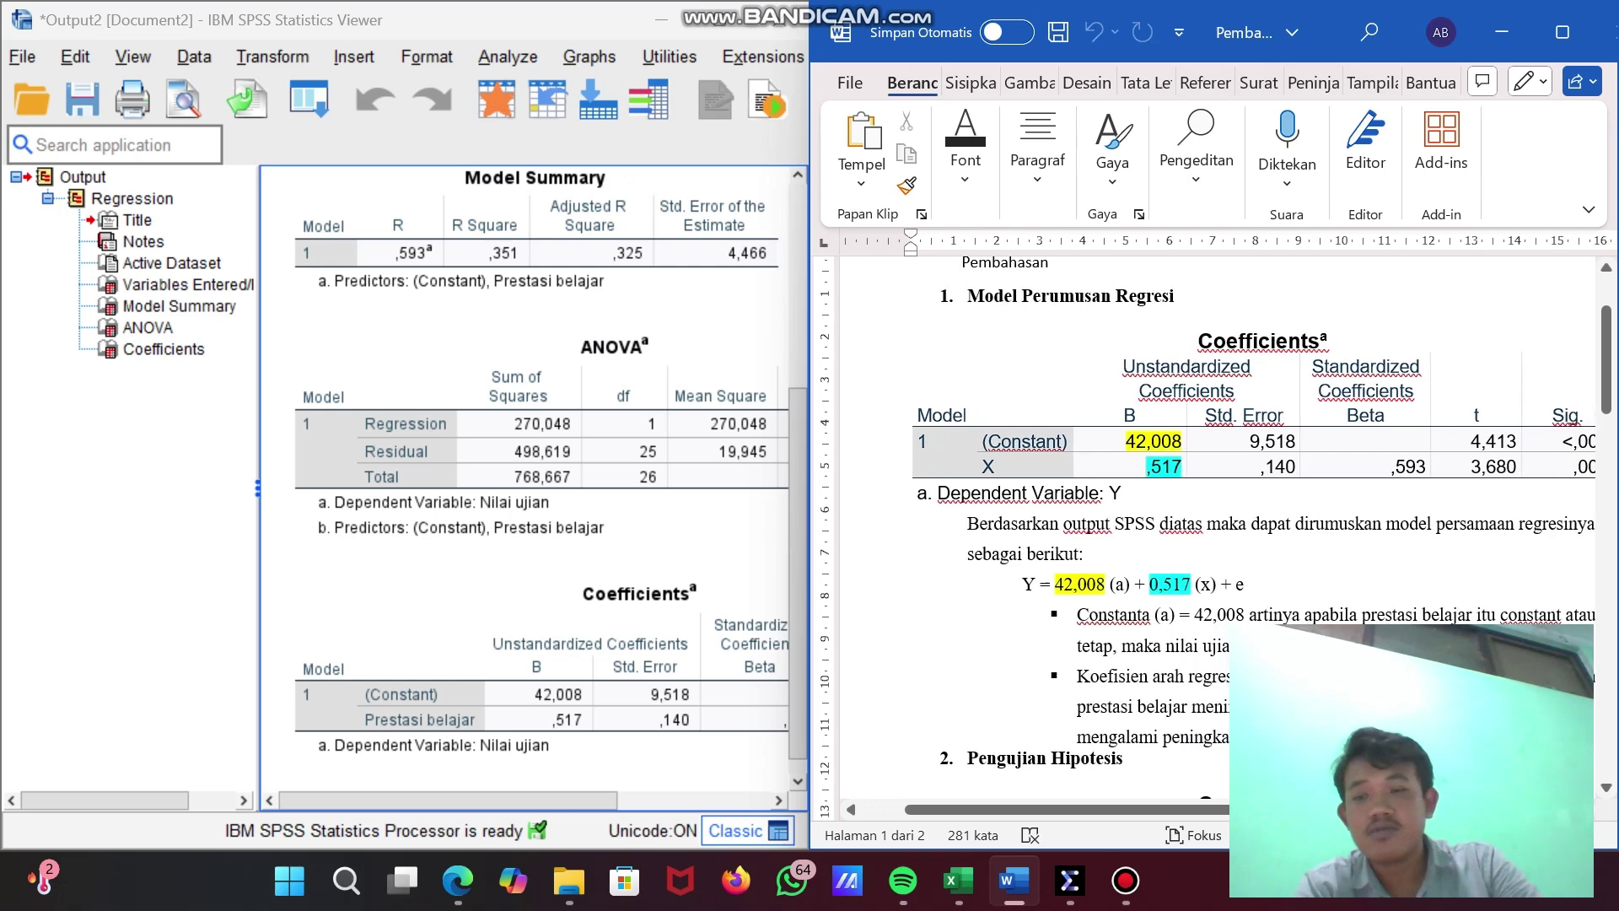
{"action": "scroll", "coordinate": [1229, 521], "scroll_direction": "left", "scroll_amount": 1}
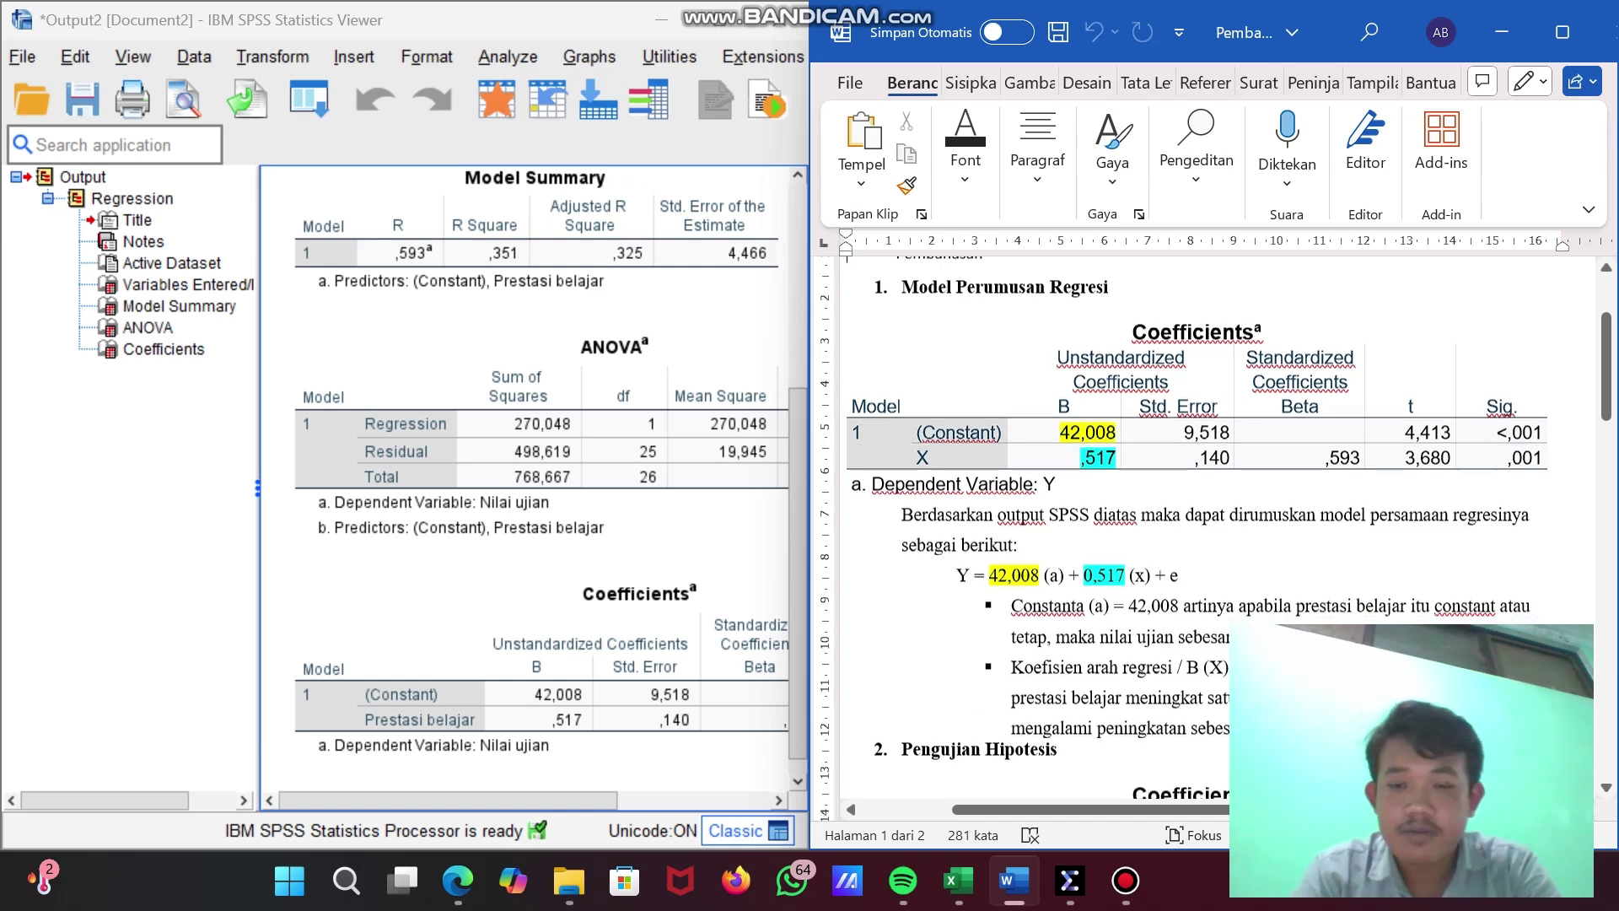
{"action": "scroll", "coordinate": [1214, 540], "scroll_direction": "down", "scroll_amount": 2}
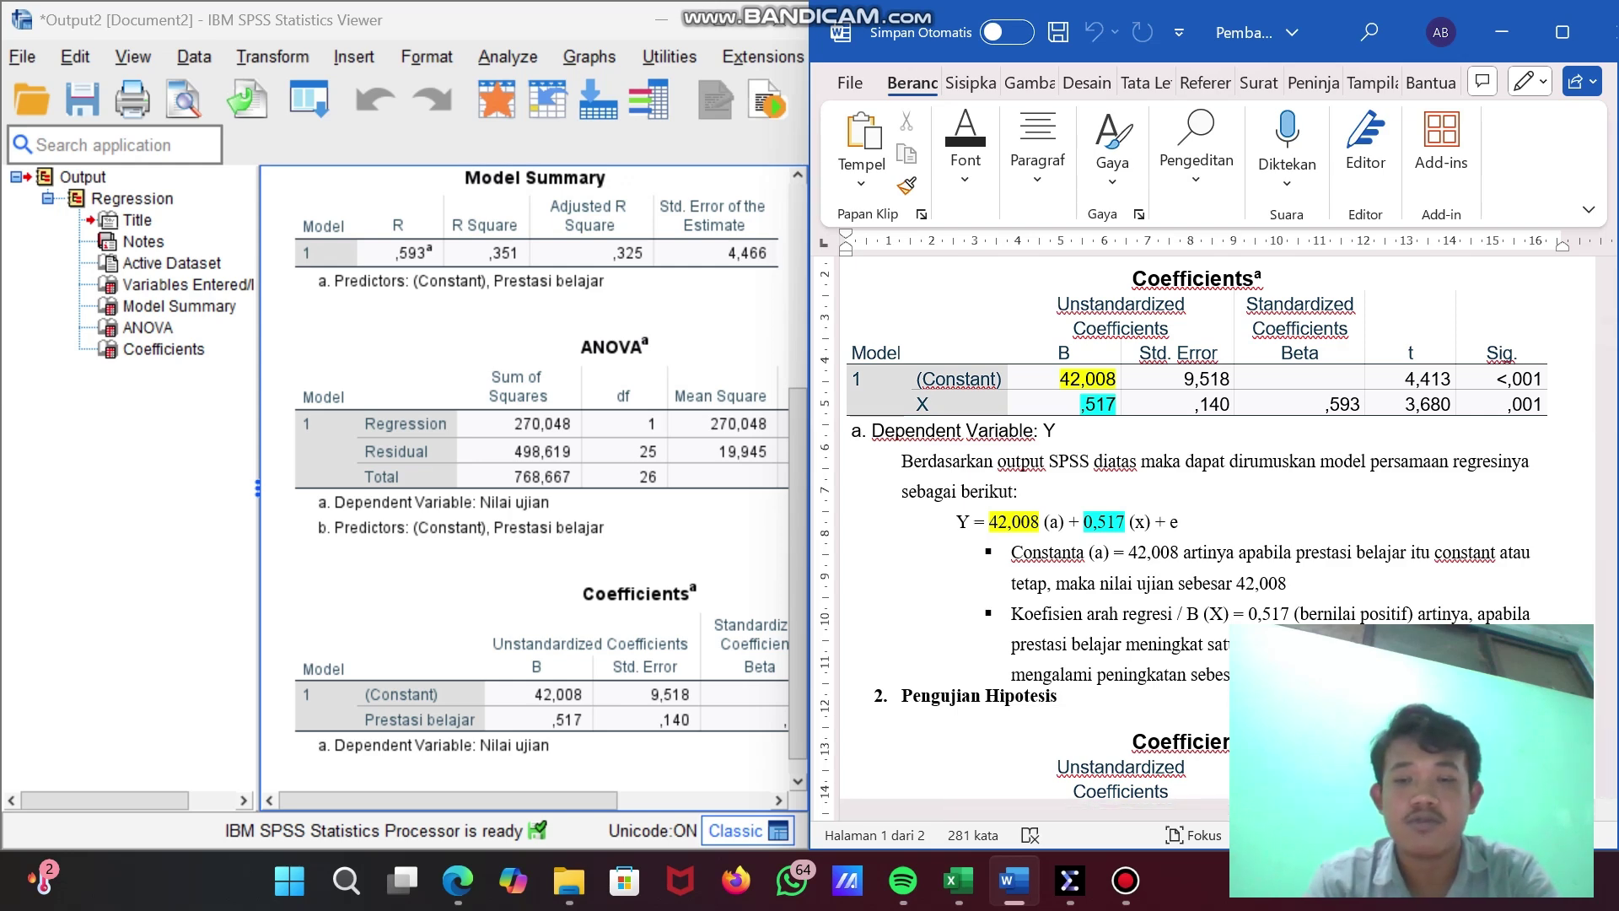
{"action": "scroll", "coordinate": [1214, 539], "scroll_direction": "down", "scroll_amount": 3}
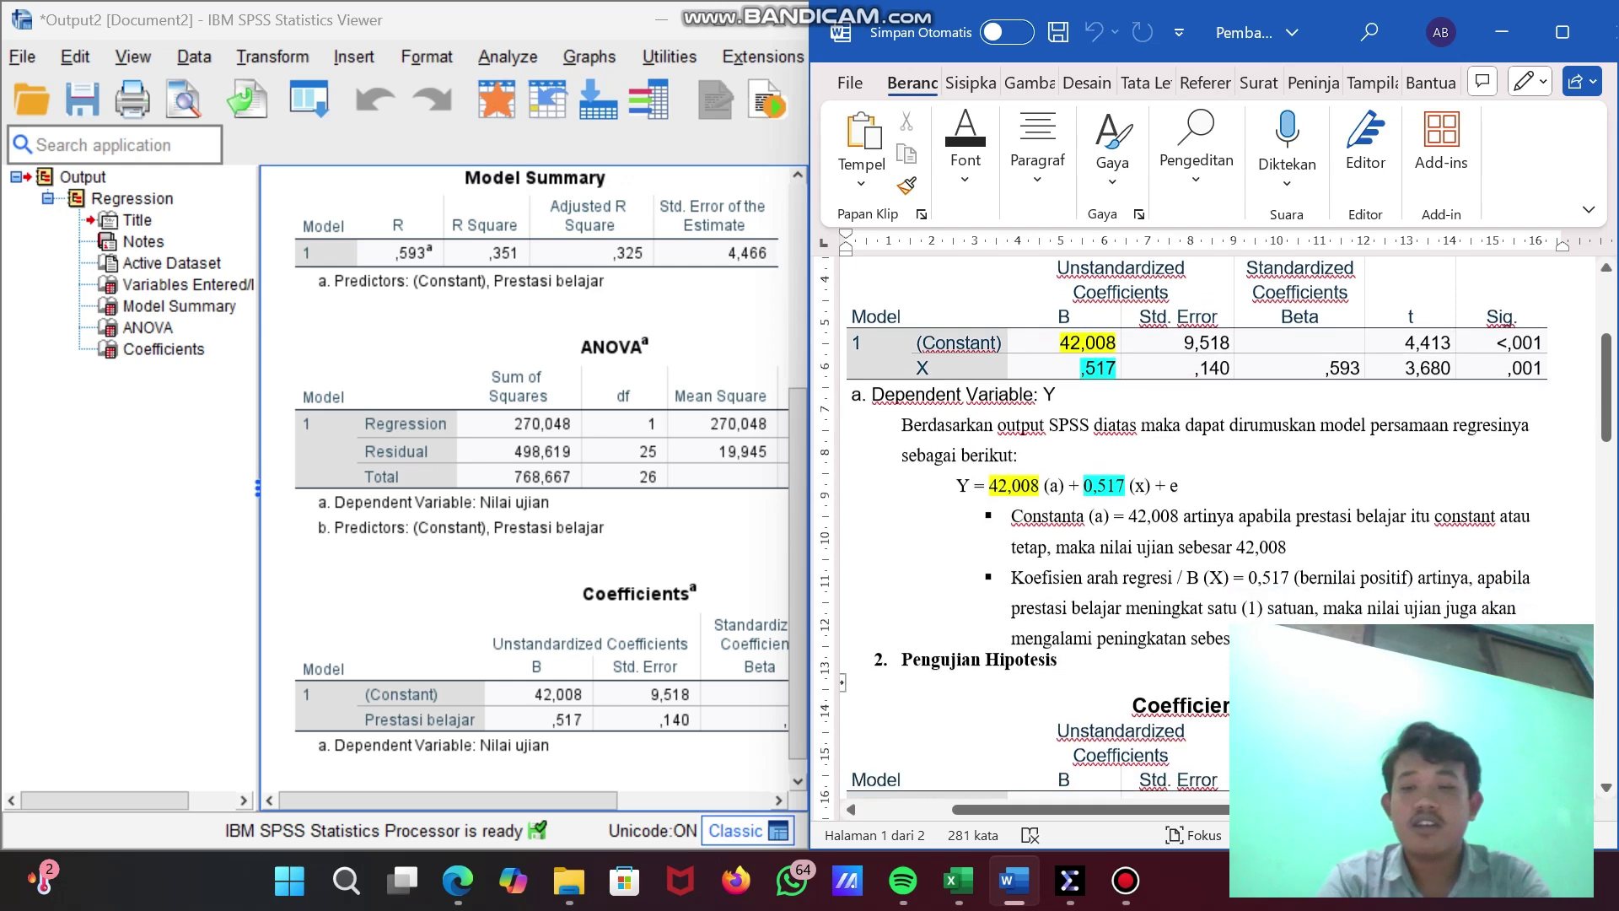
{"action": "scroll", "coordinate": [1214, 539], "scroll_direction": "down", "scroll_amount": 4}
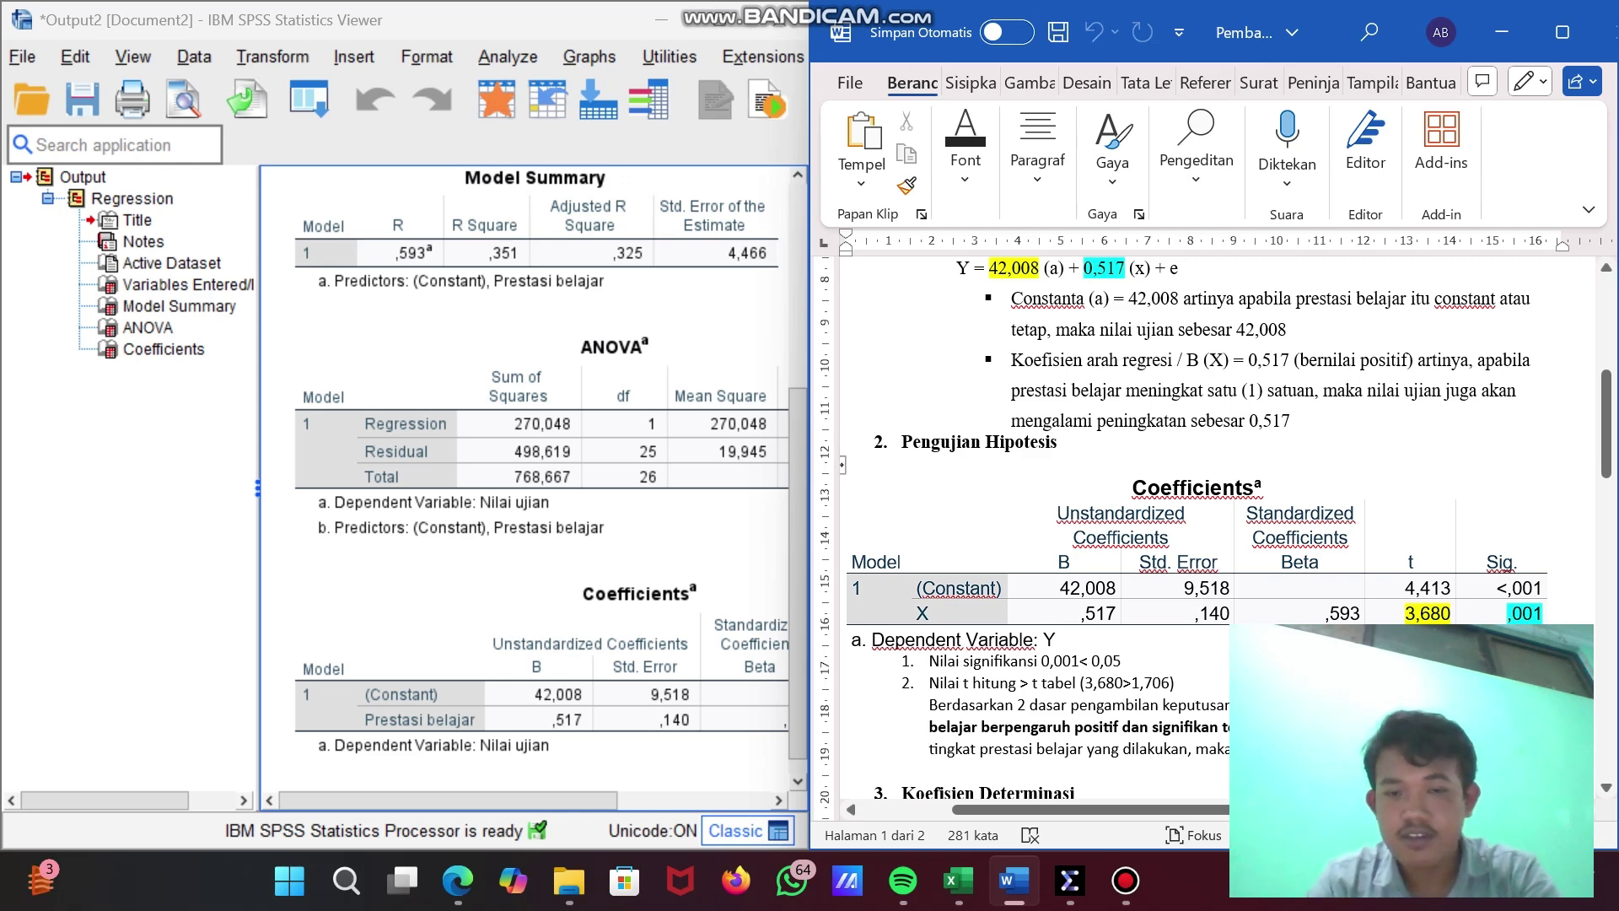
{"action": "scroll", "coordinate": [1214, 531], "scroll_direction": "down", "scroll_amount": 1}
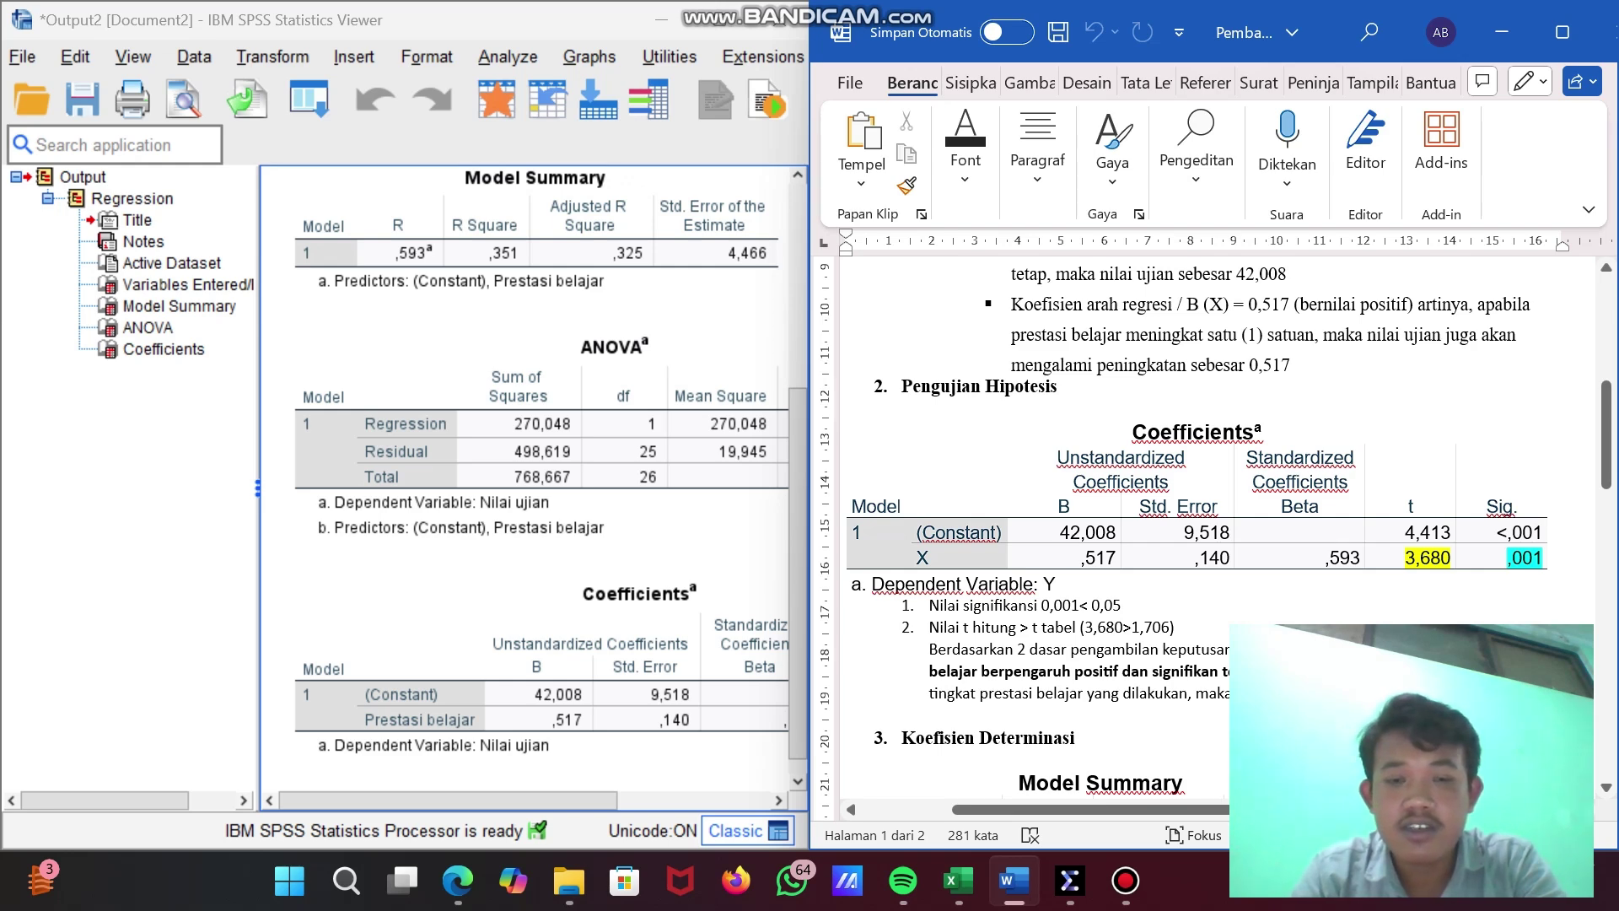
Step: Switch to Edge to consult the critical t values in 31. LAMPIRAN TABEL T.PDF, and return to the Word document
{"action": "left_click", "coordinate": [458, 880]}
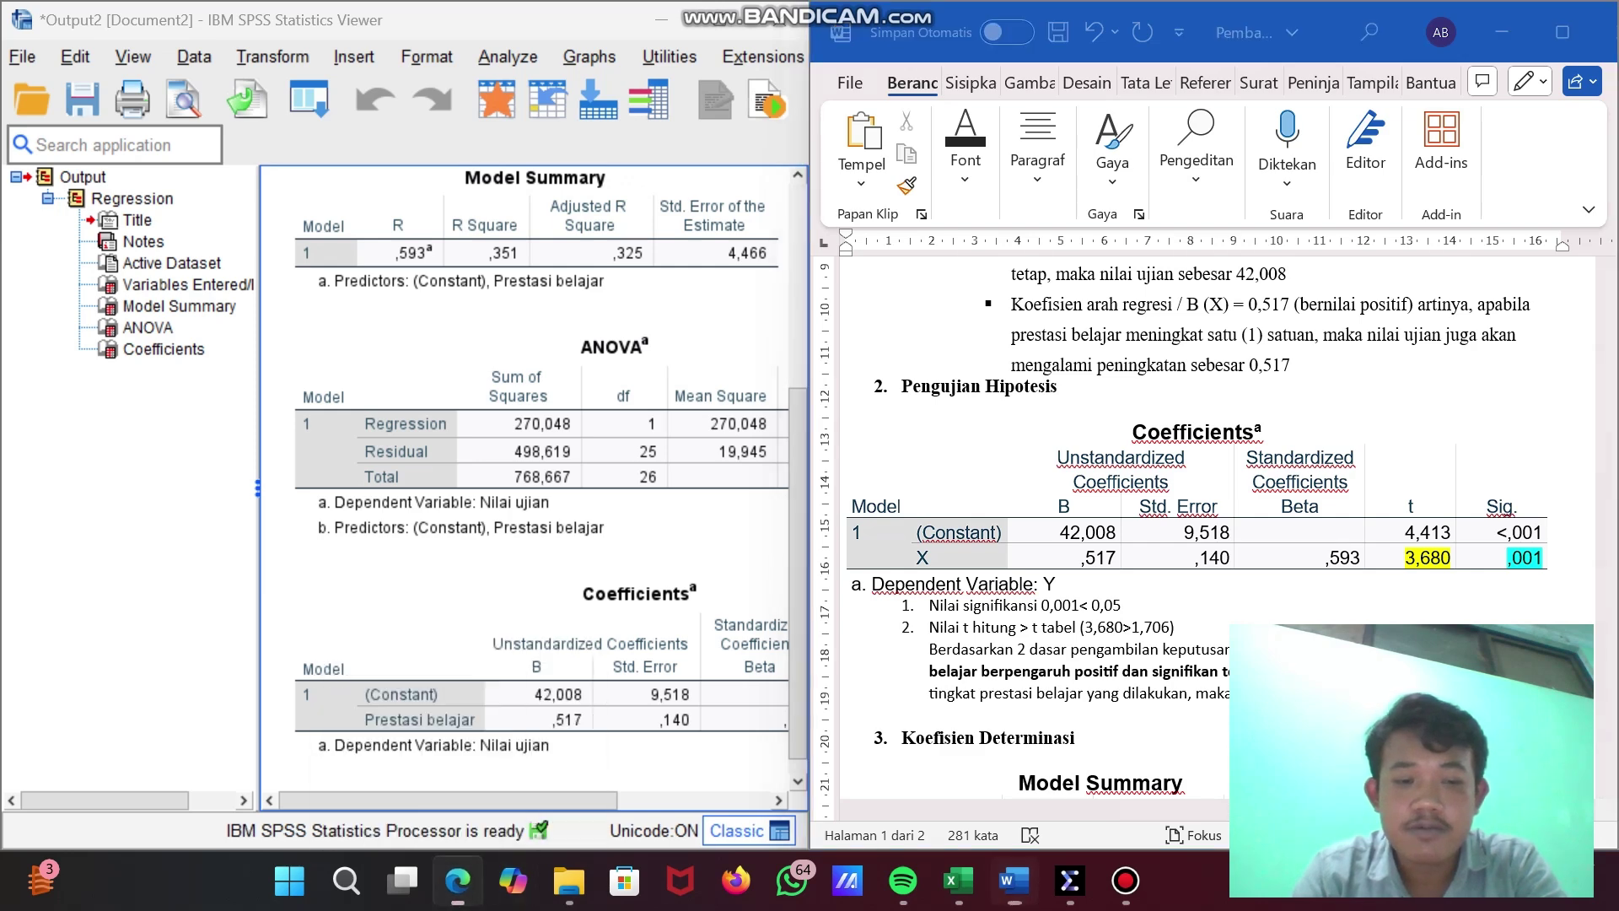
{"action": "scroll", "coordinate": [810, 498], "scroll_direction": "up", "scroll_amount": 3}
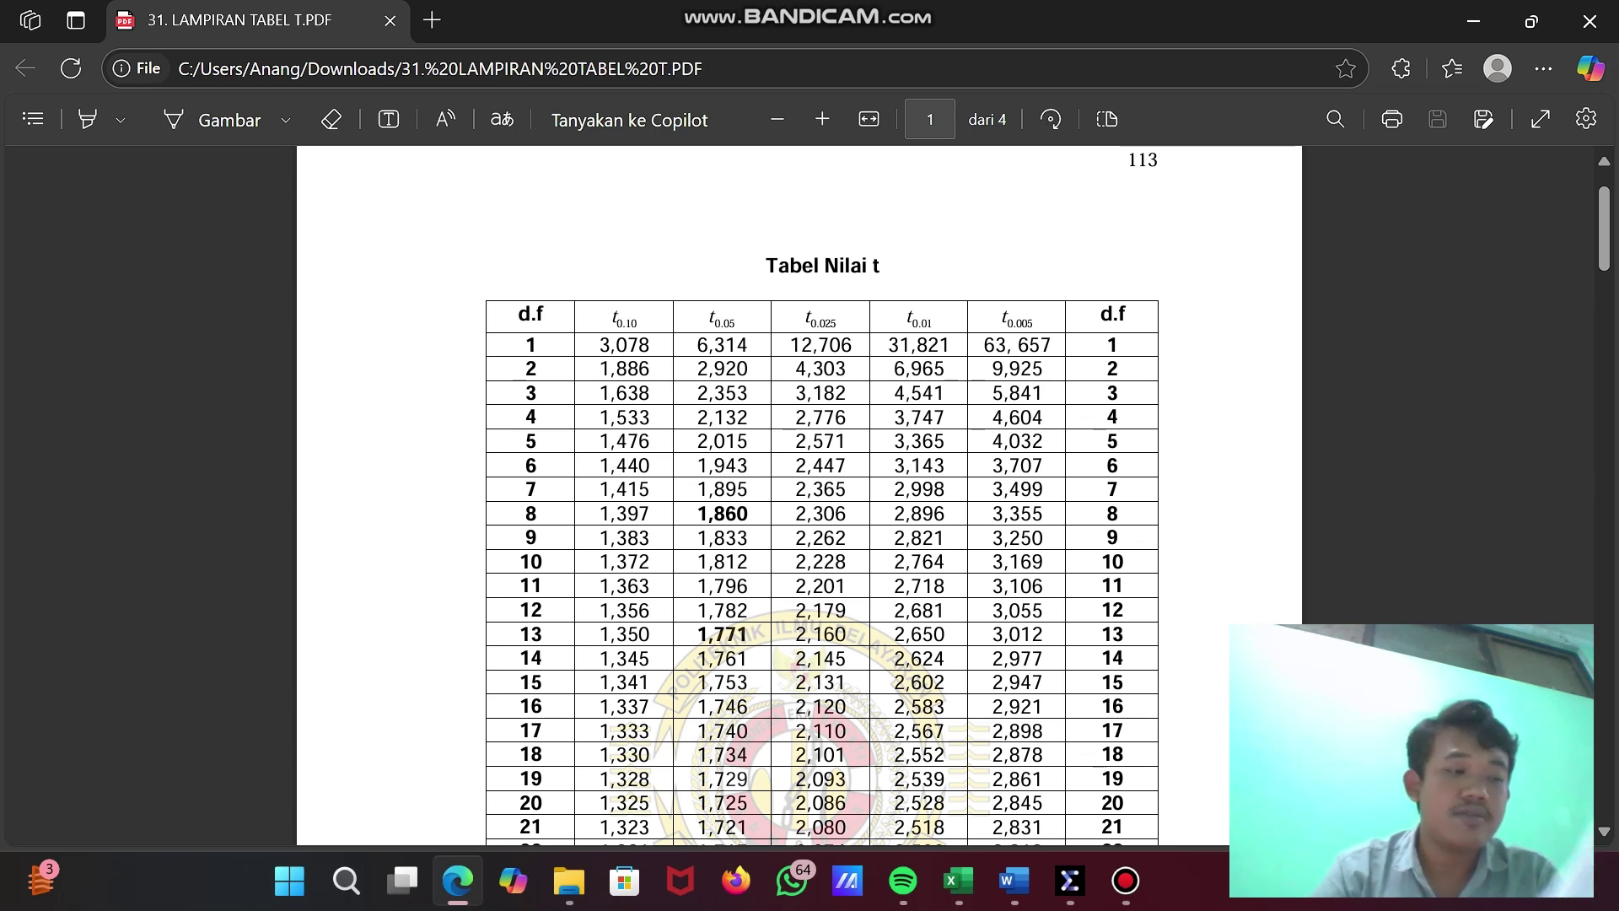
{"action": "scroll", "coordinate": [810, 498], "scroll_direction": "down", "scroll_amount": 2}
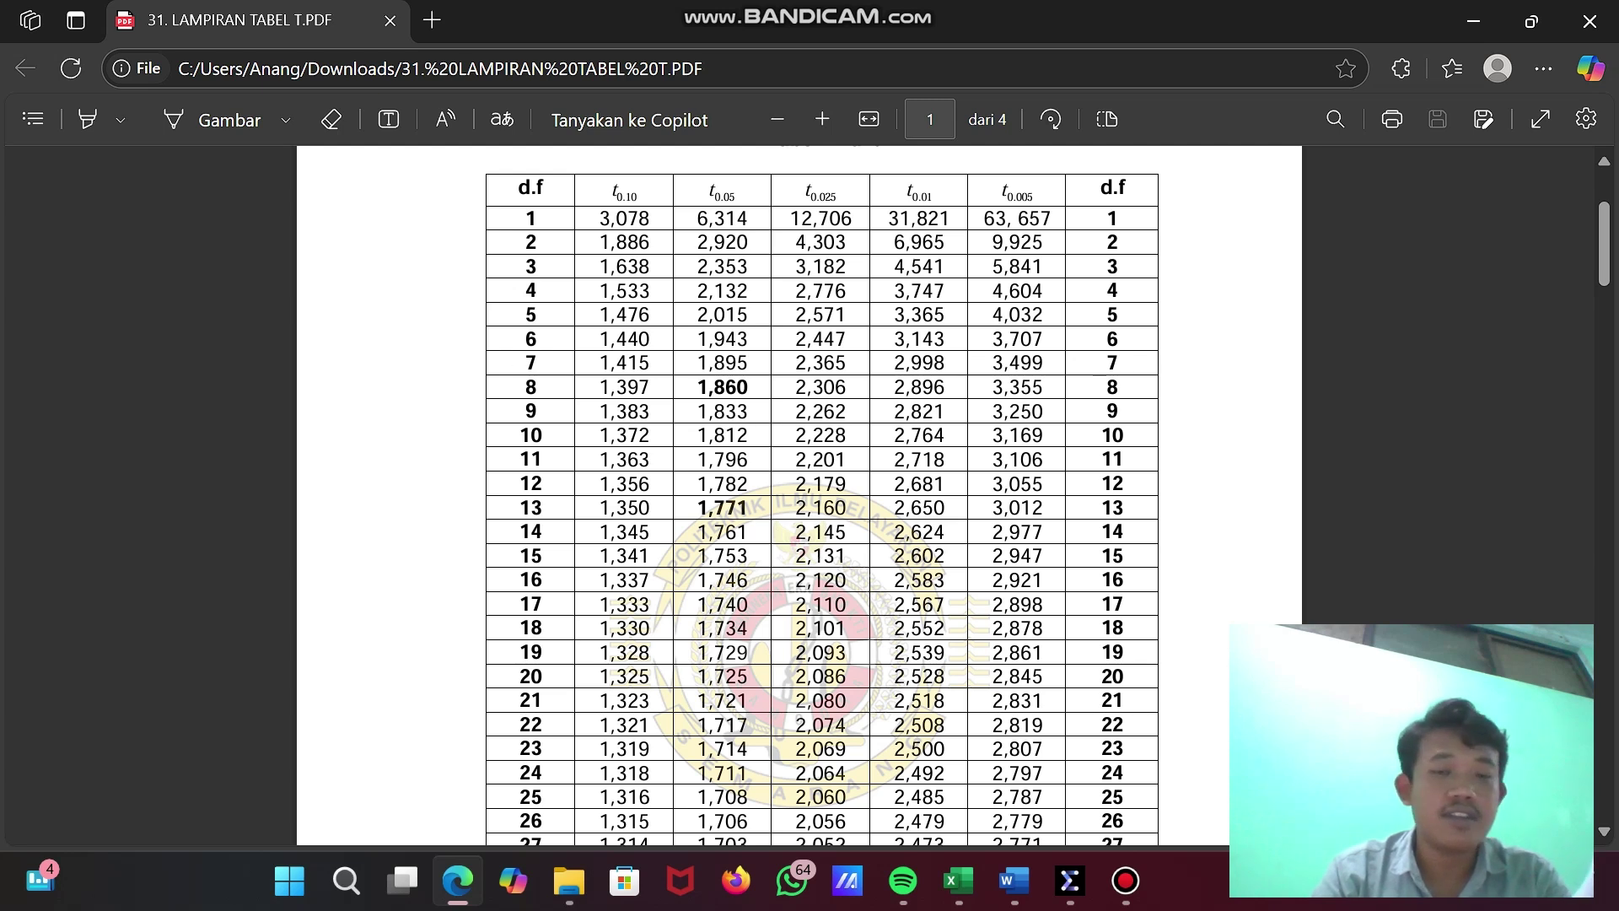
{"action": "scroll", "coordinate": [809, 498], "scroll_direction": "up", "scroll_amount": 2}
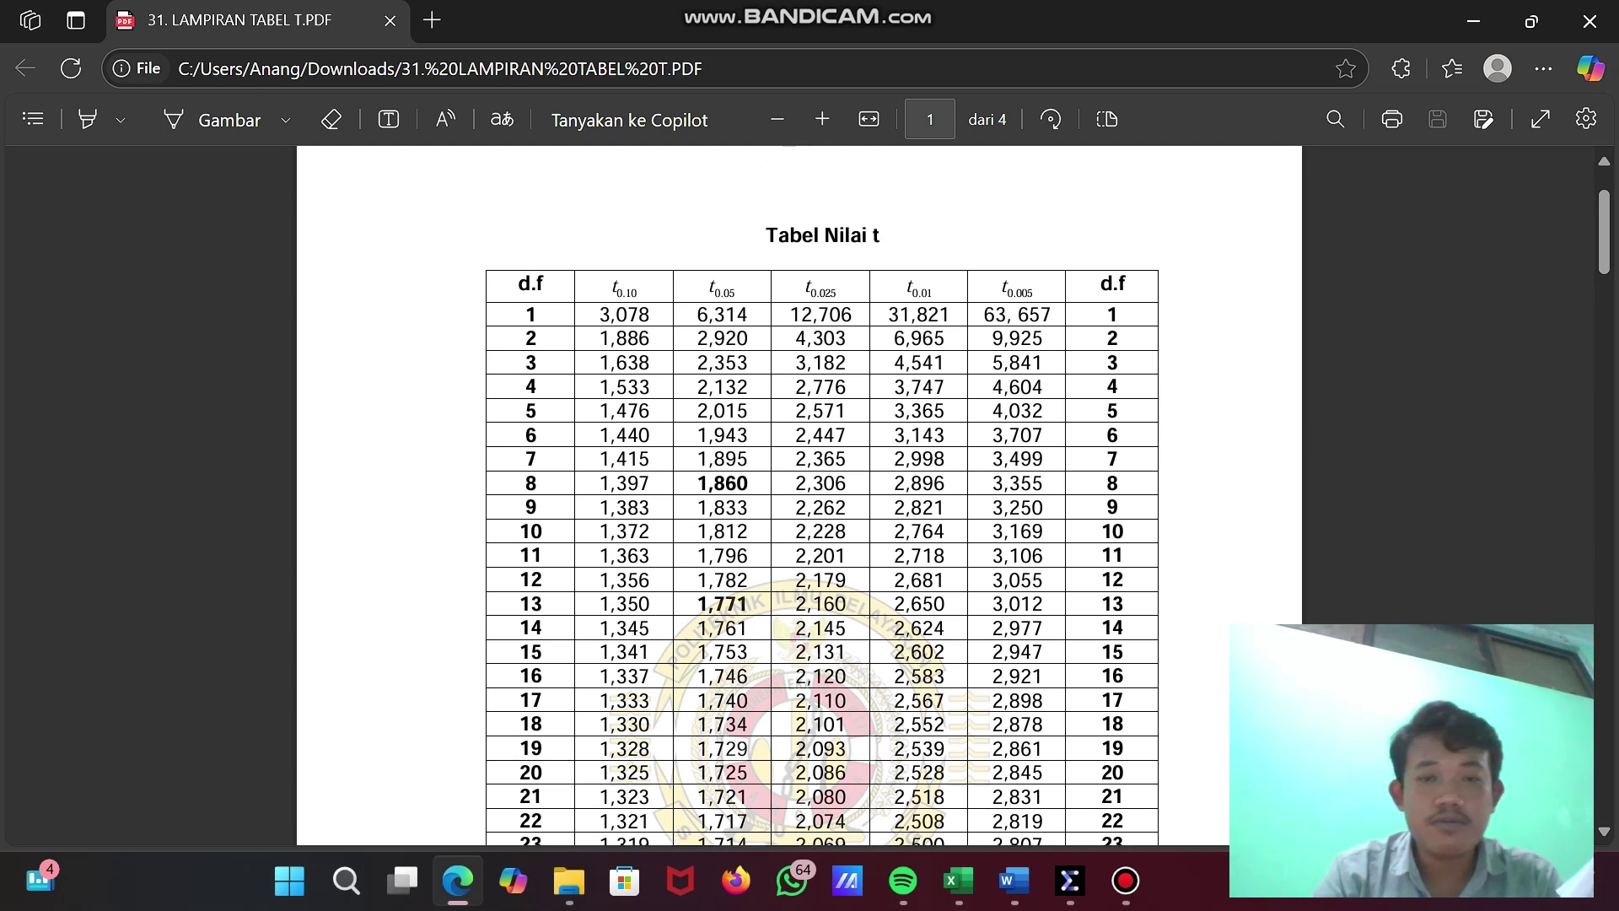
{"action": "scroll", "coordinate": [809, 498], "scroll_direction": "down", "scroll_amount": 2}
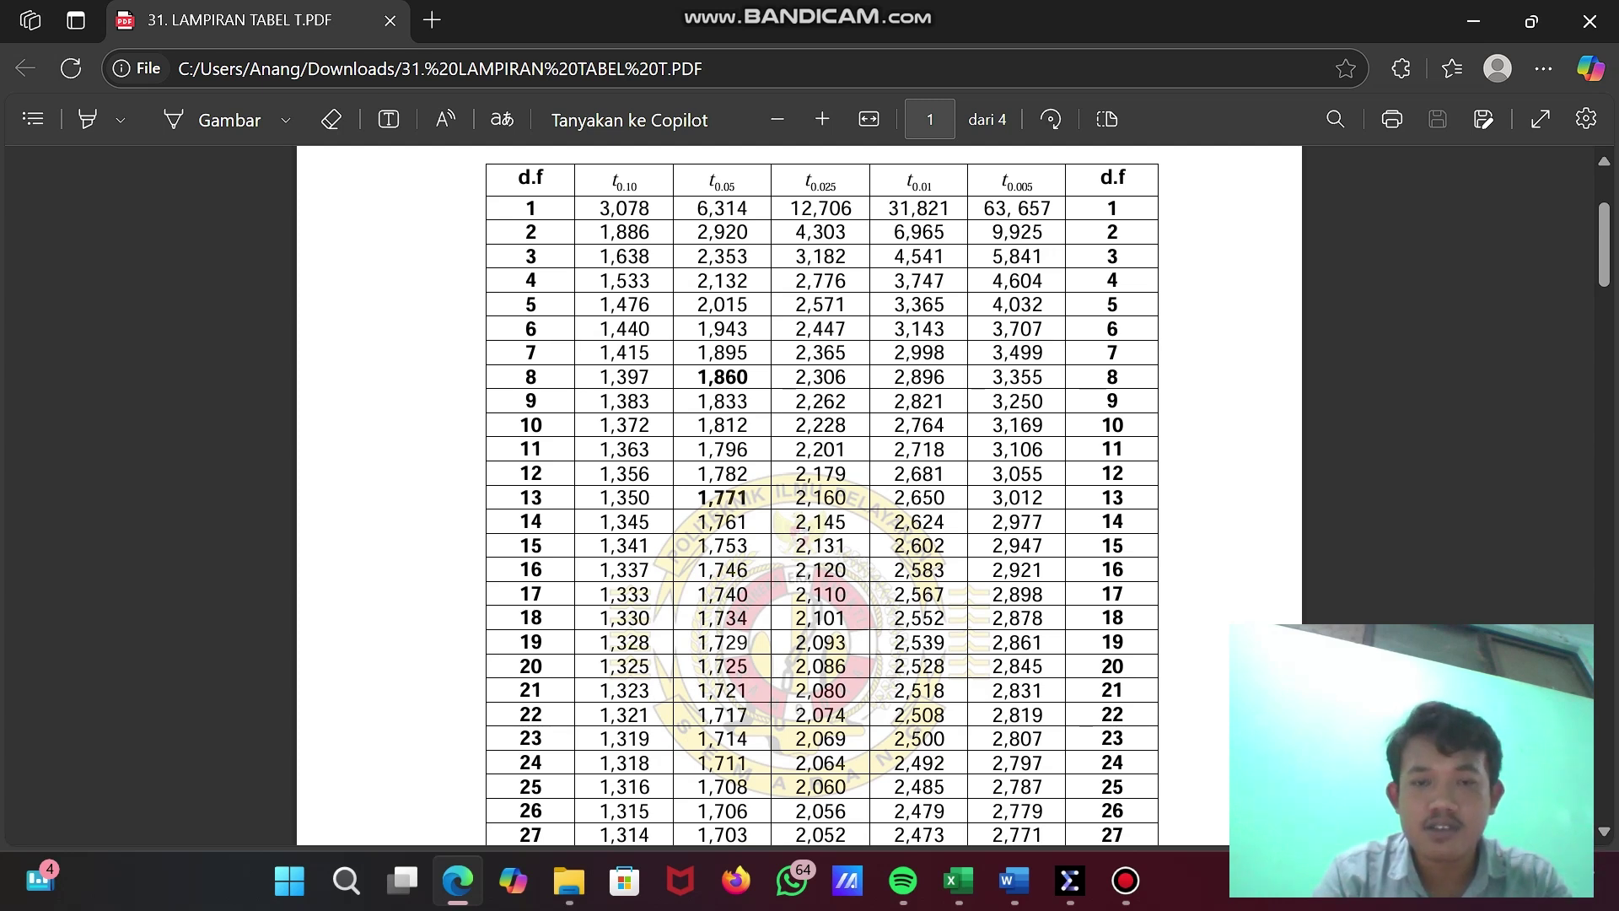
{"action": "scroll", "coordinate": [822, 498], "scroll_direction": "down", "scroll_amount": 2}
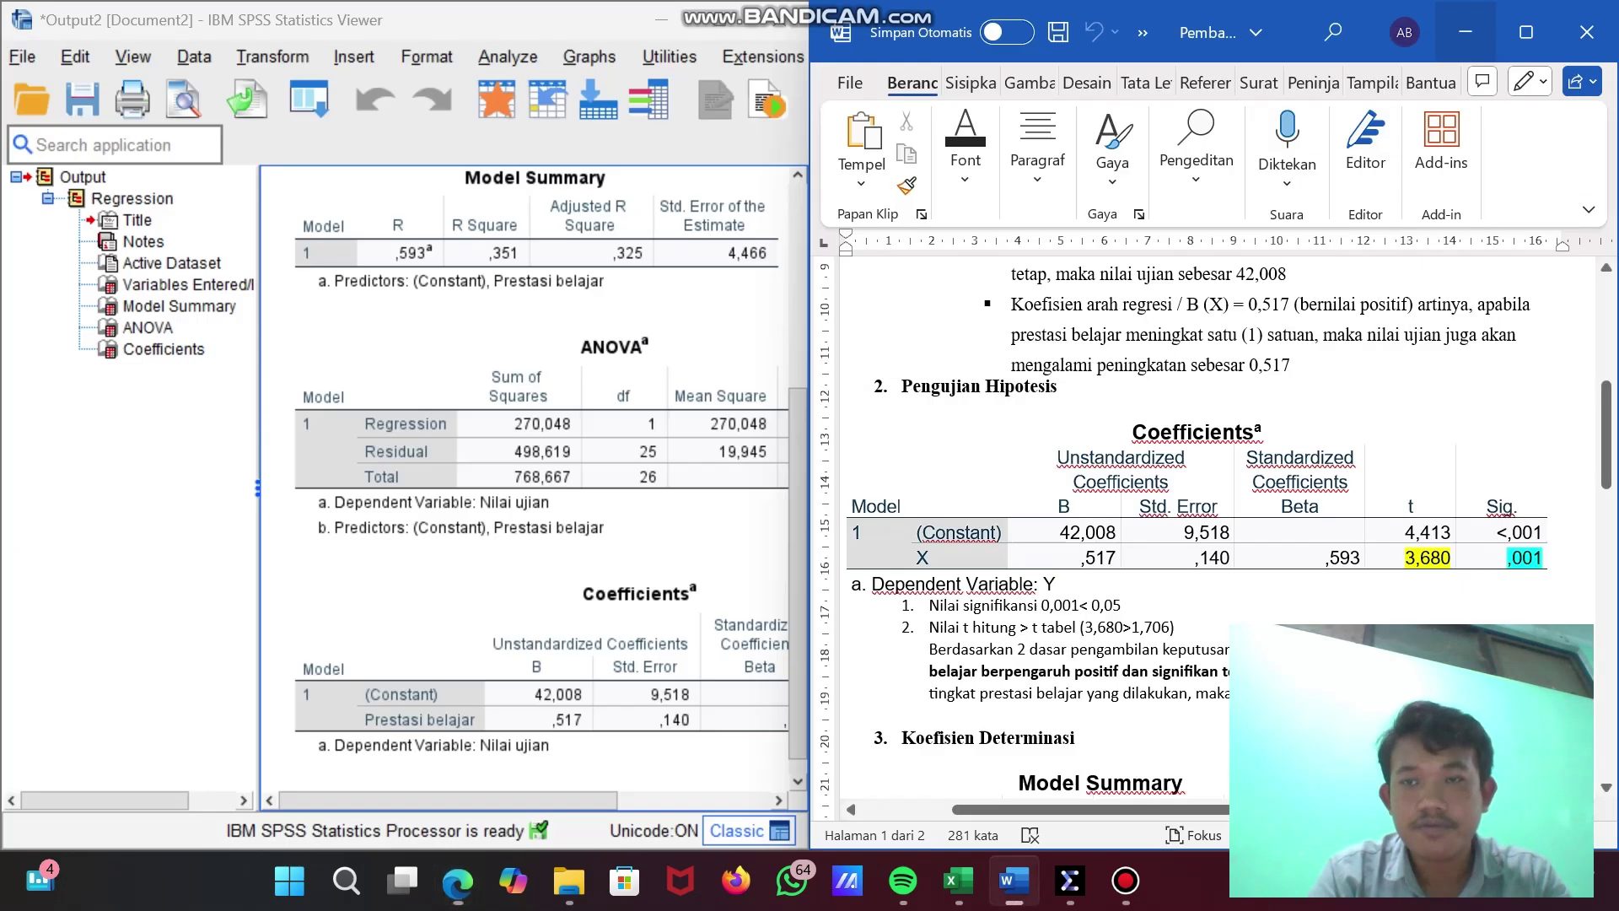
{"action": "left_click", "coordinate": [1473, 21]}
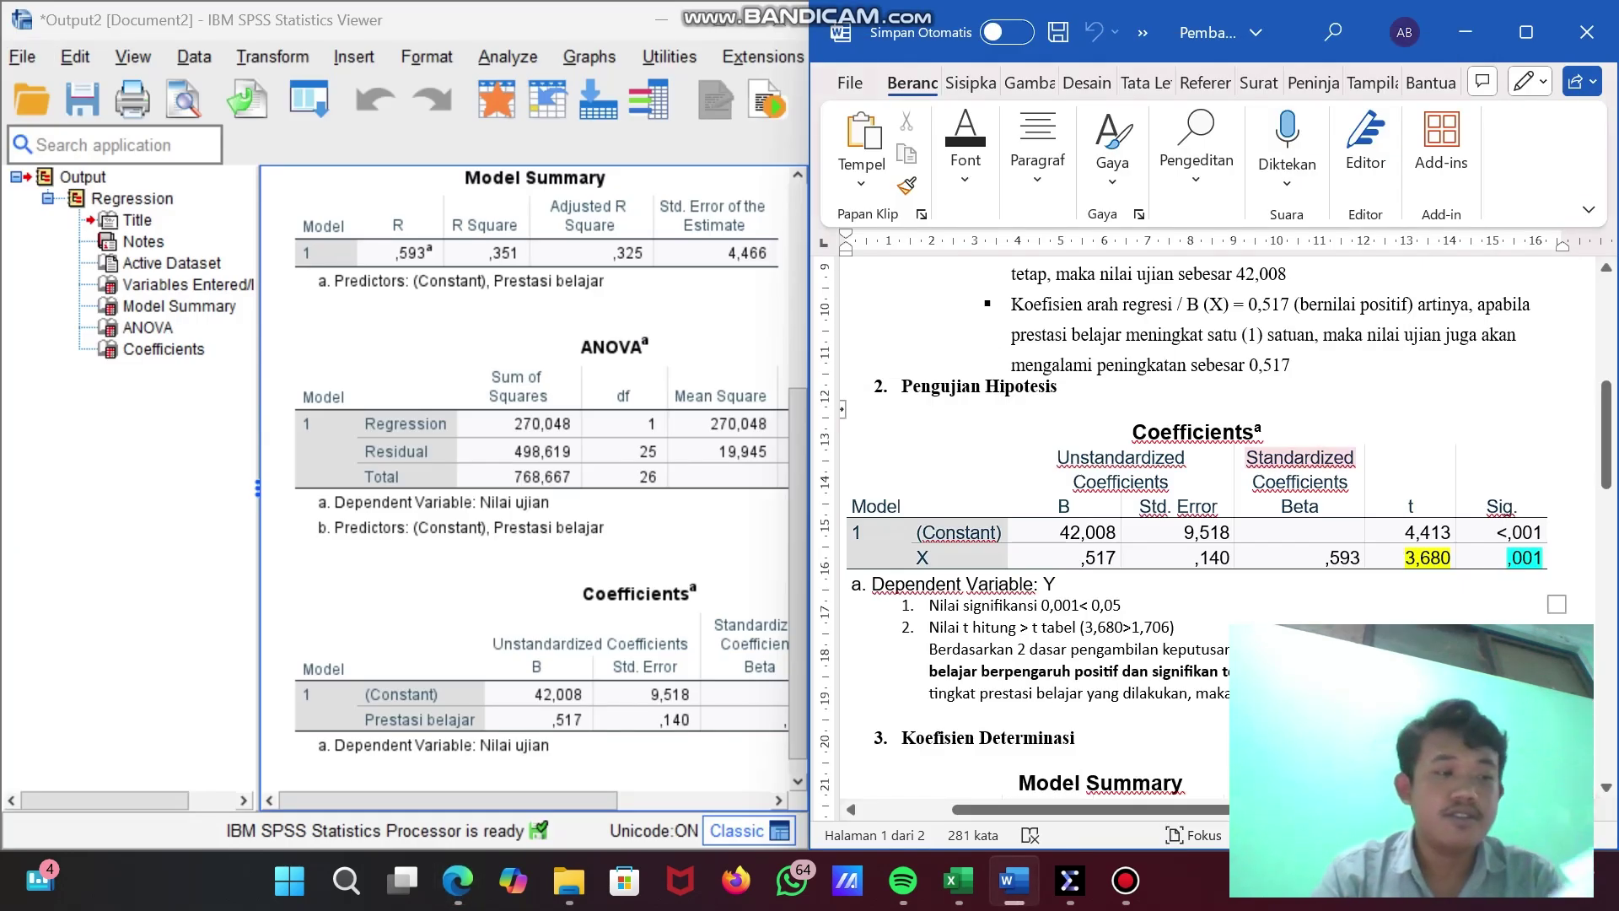
Step: Examine the hypothesis test conclusion and the R Square interpretation under Koefisien Determinasi in the Pembahasan document
{"action": "scroll", "coordinate": [1214, 523], "scroll_direction": "down", "scroll_amount": 1}
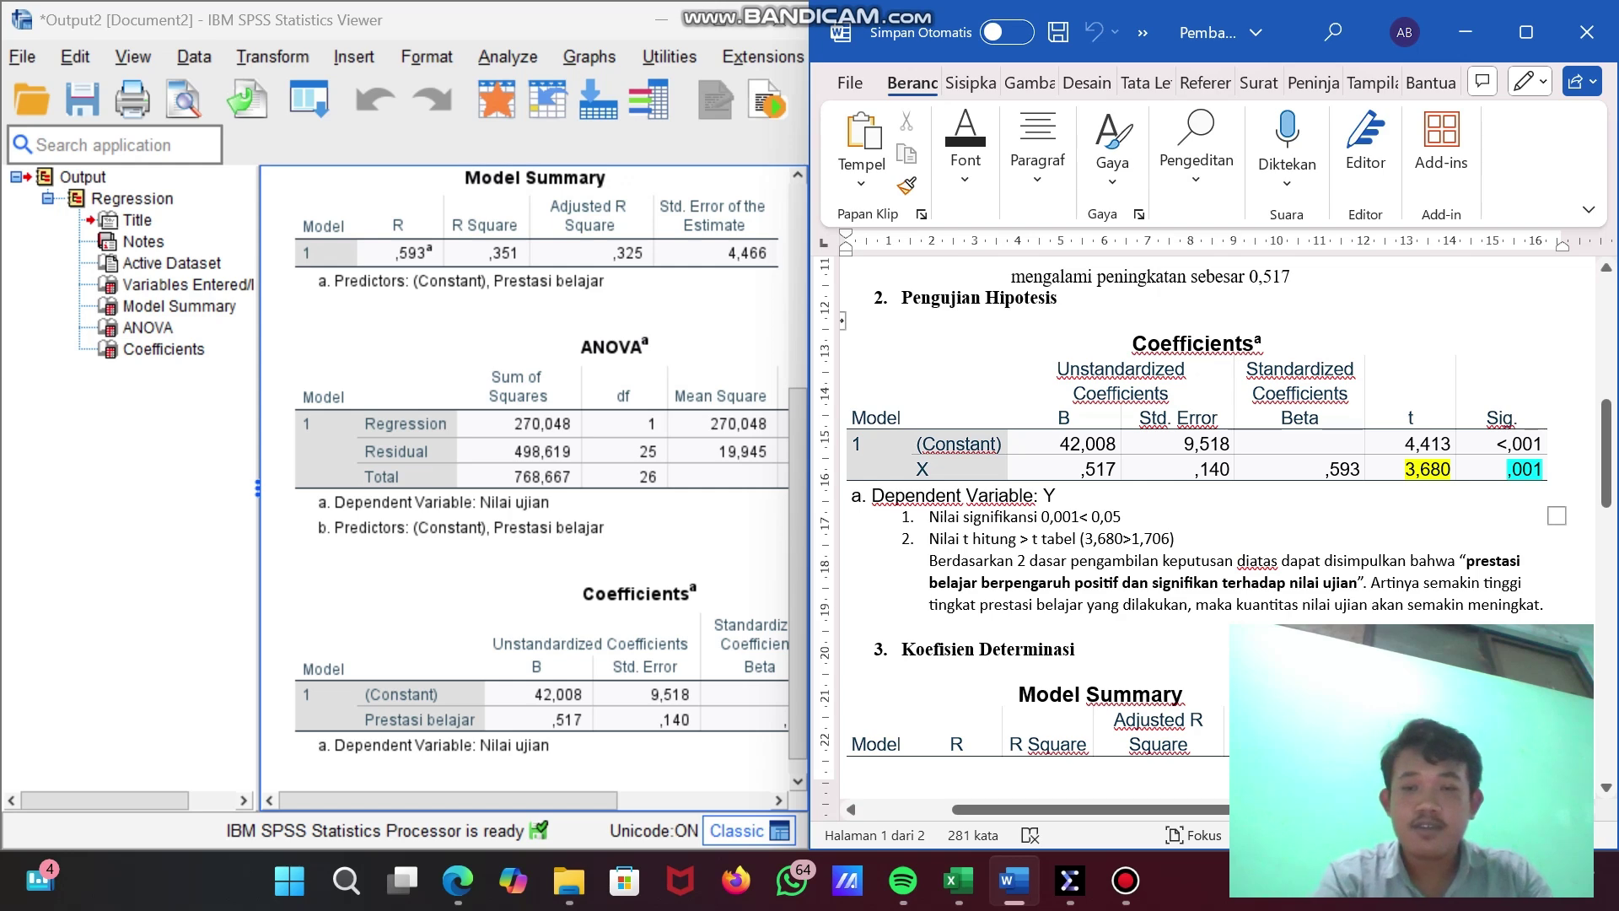
{"action": "scroll", "coordinate": [1211, 518], "scroll_direction": "down", "scroll_amount": 2}
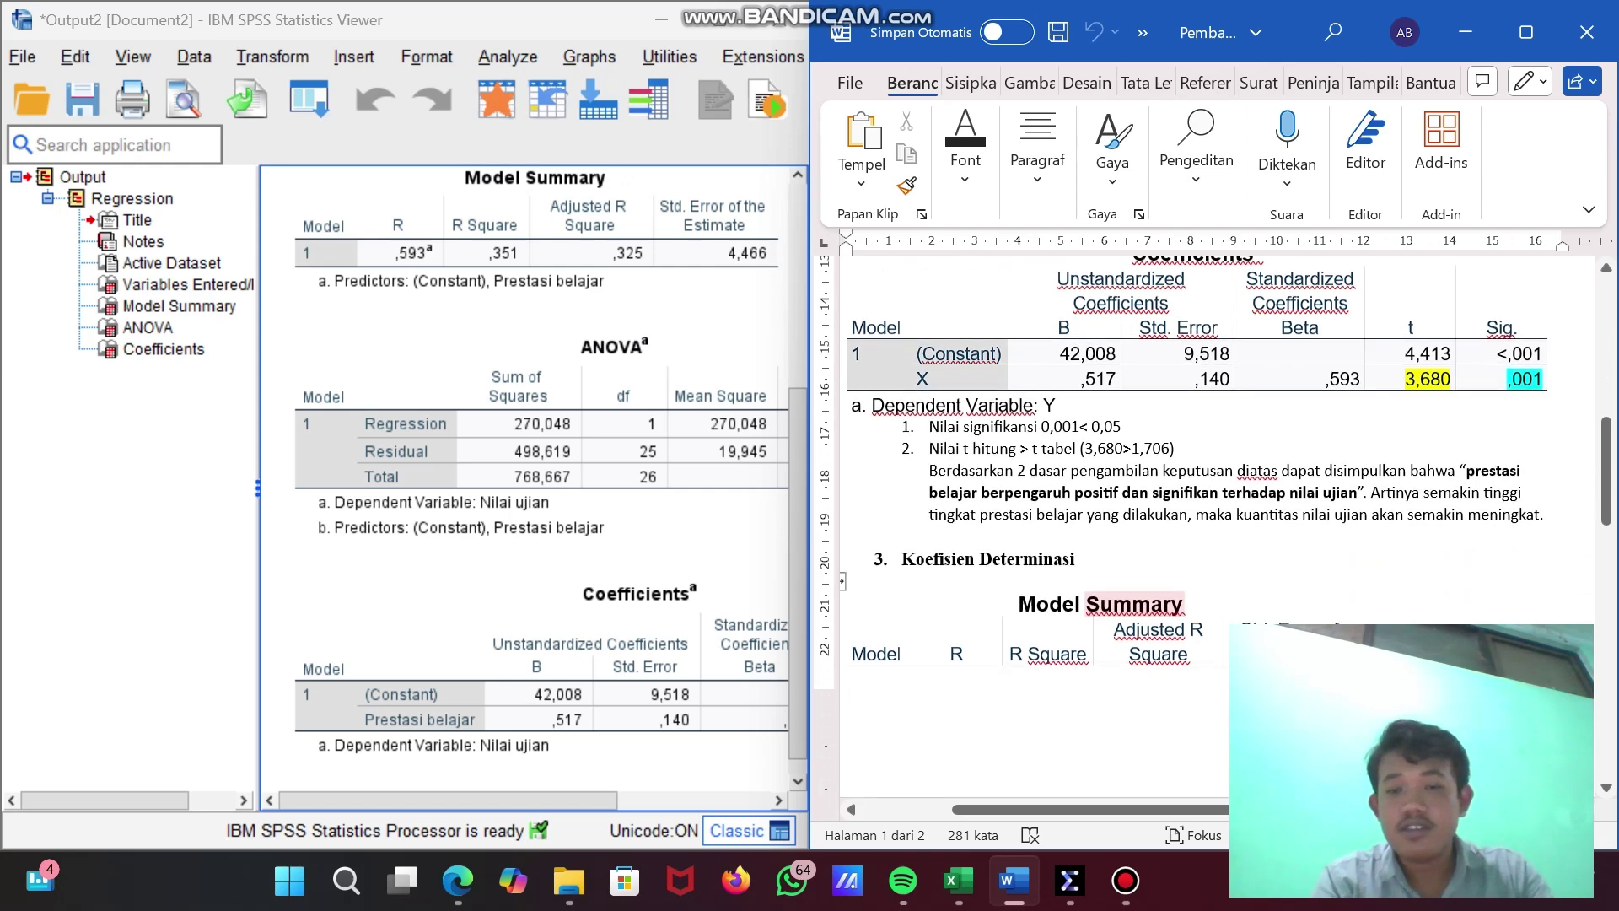
{"action": "scroll", "coordinate": [1211, 519], "scroll_direction": "left", "scroll_amount": 1}
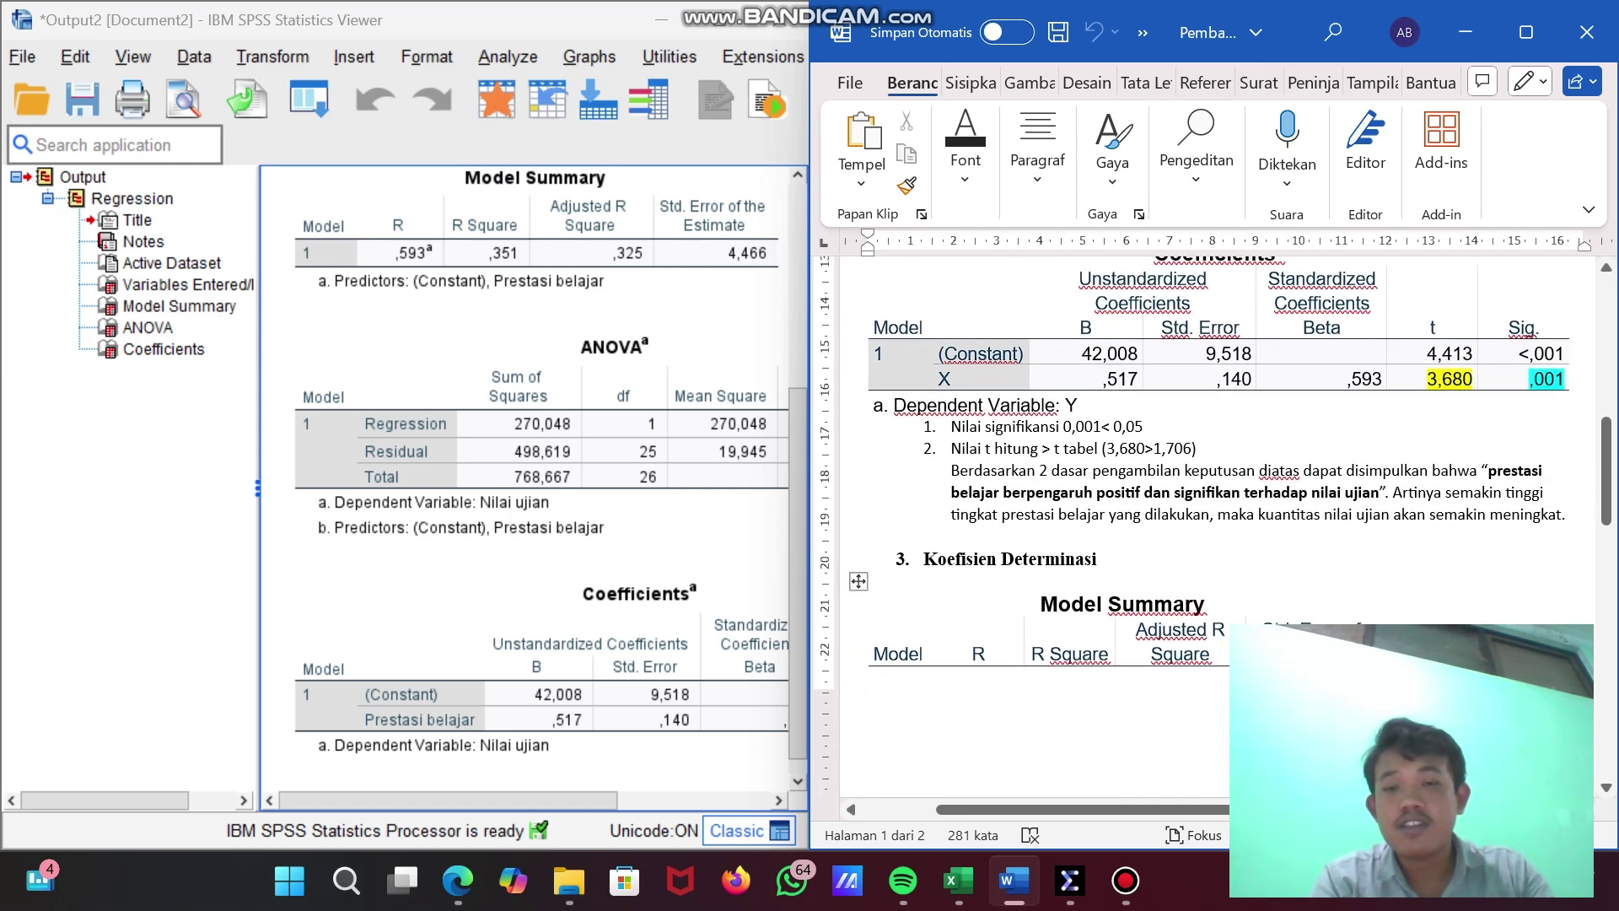
{"action": "scroll", "coordinate": [1212, 519], "scroll_direction": "down", "scroll_amount": 2}
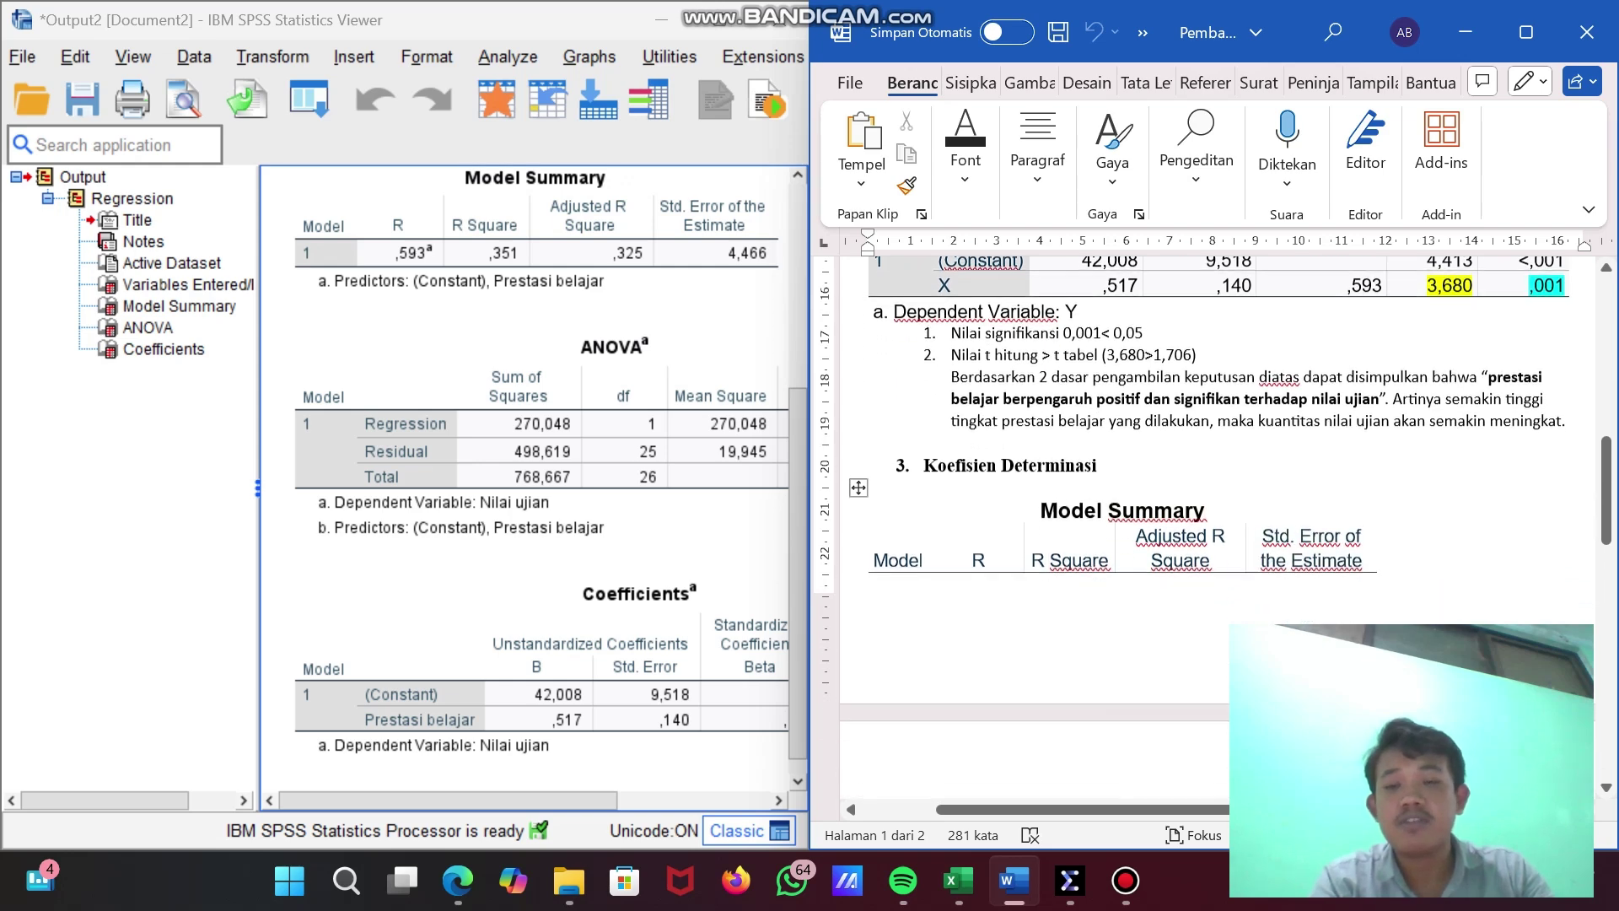
{"action": "scroll", "coordinate": [1211, 518], "scroll_direction": "down", "scroll_amount": 5}
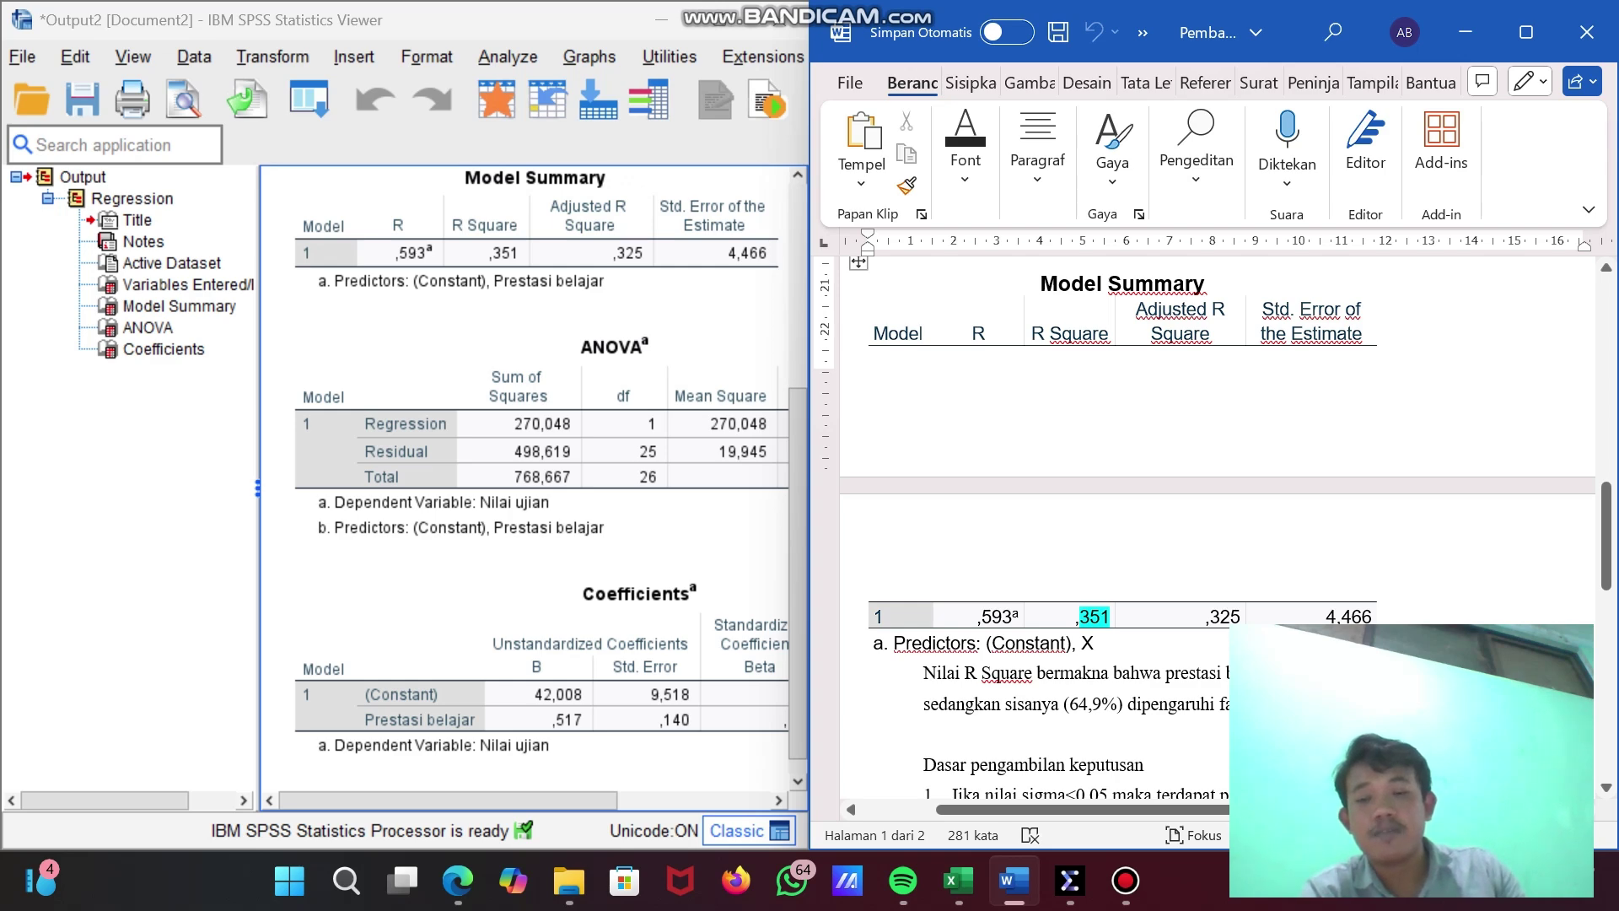
{"action": "scroll", "coordinate": [1386, 570], "scroll_direction": "down", "scroll_amount": 2}
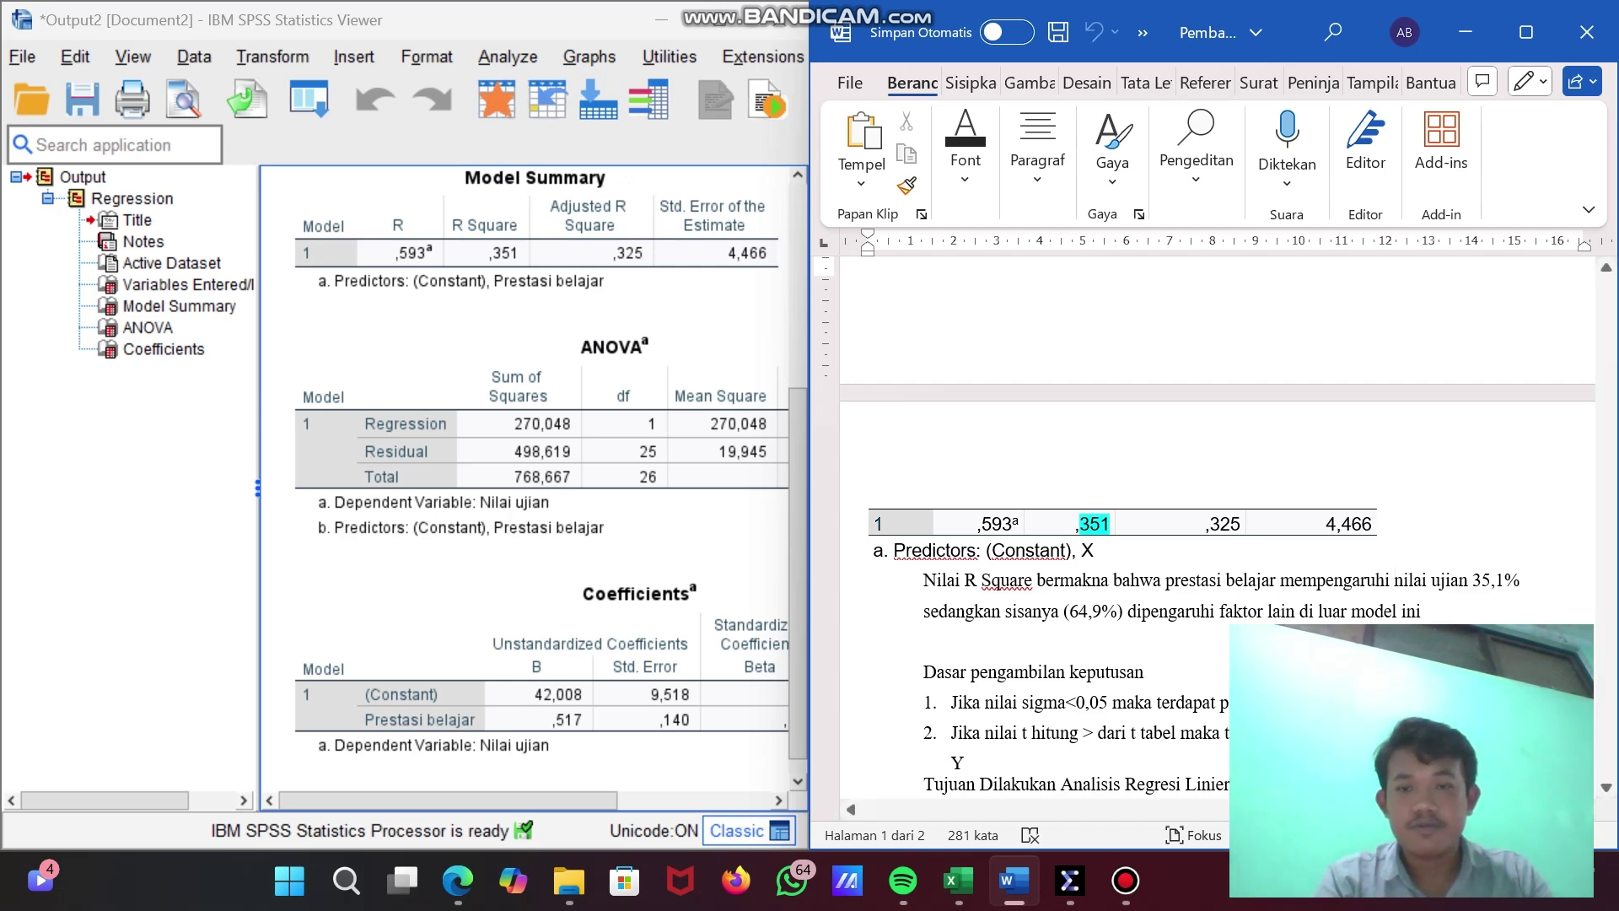
{"action": "left_click", "coordinate": [1125, 880]}
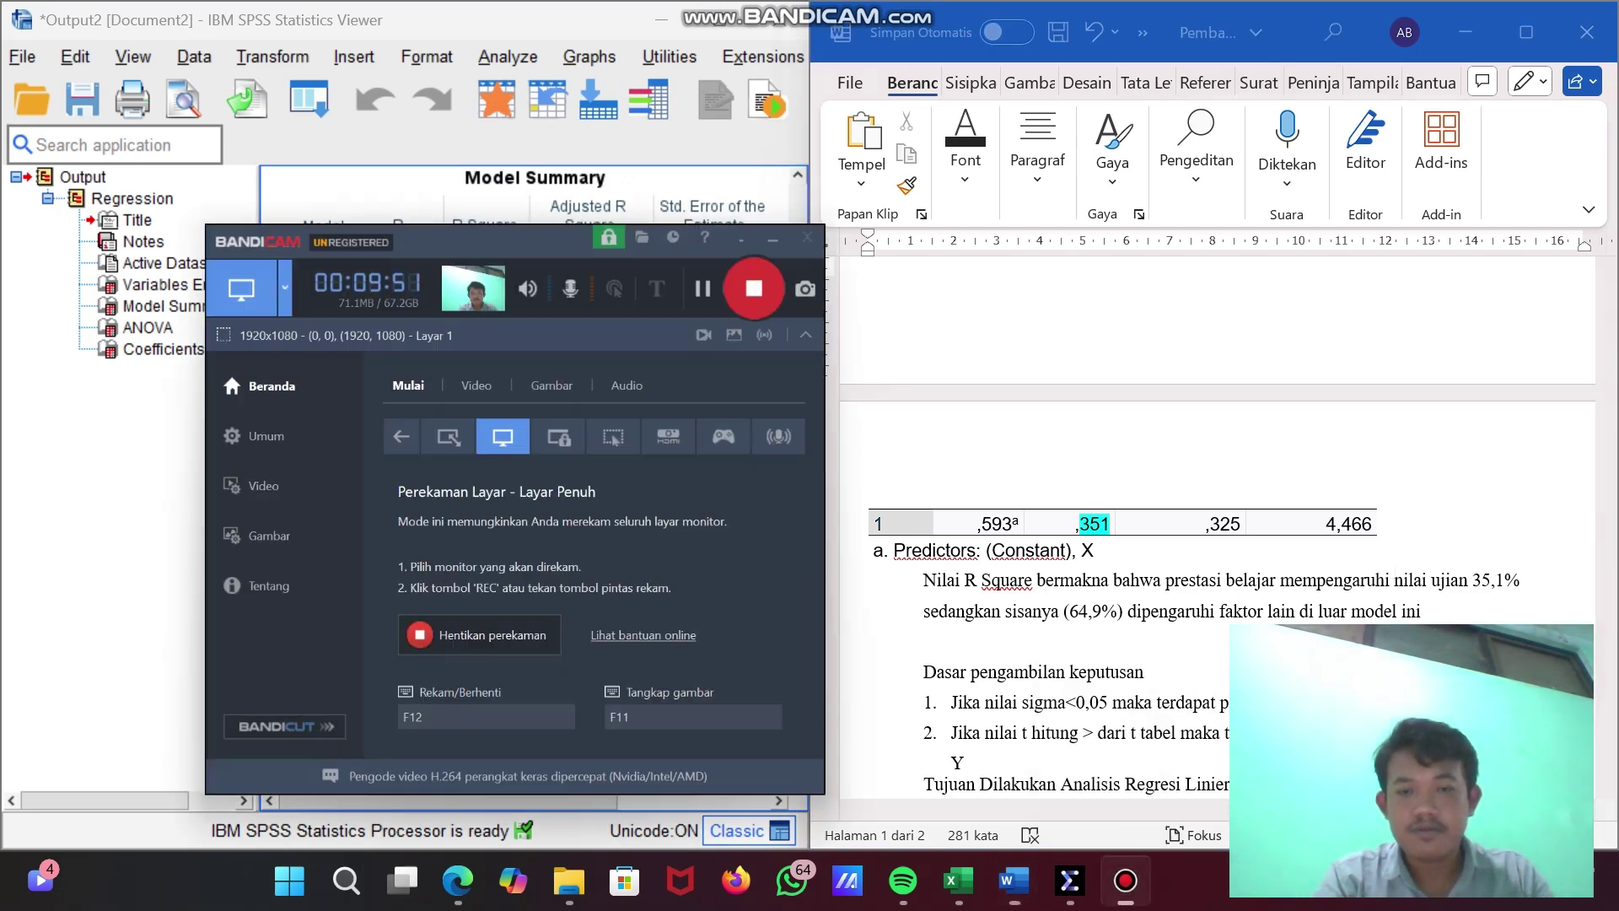